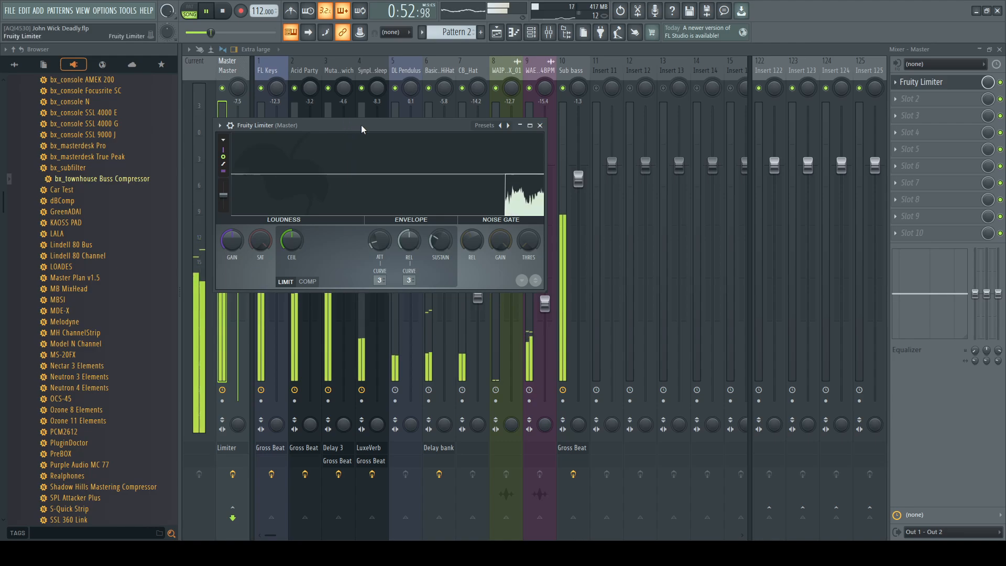
Step: Raise the Master track's volume fader to 0 dB and review the gain in its Fruity Limiter
drag(362, 128, 486, 114)
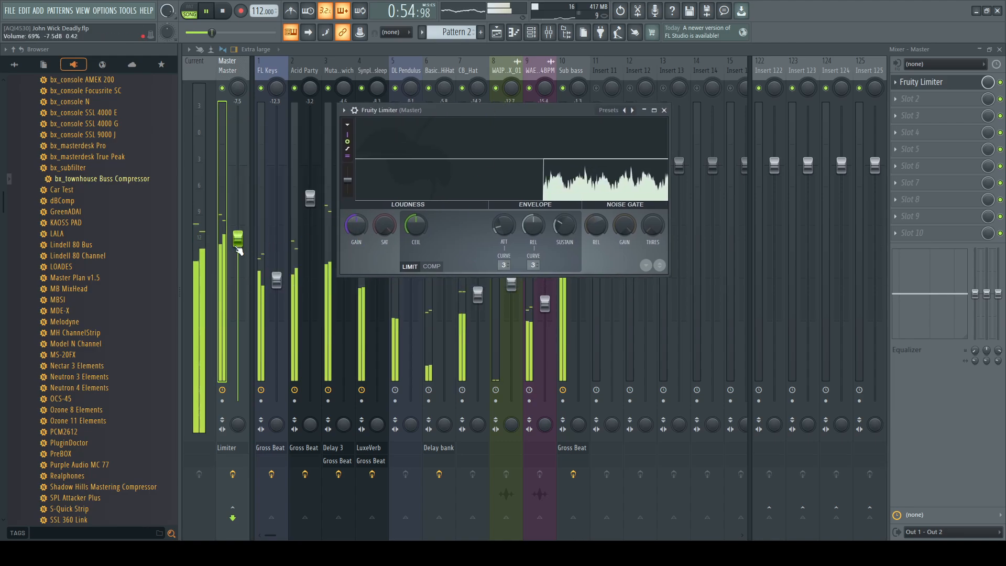
drag(238, 244, 248, 169)
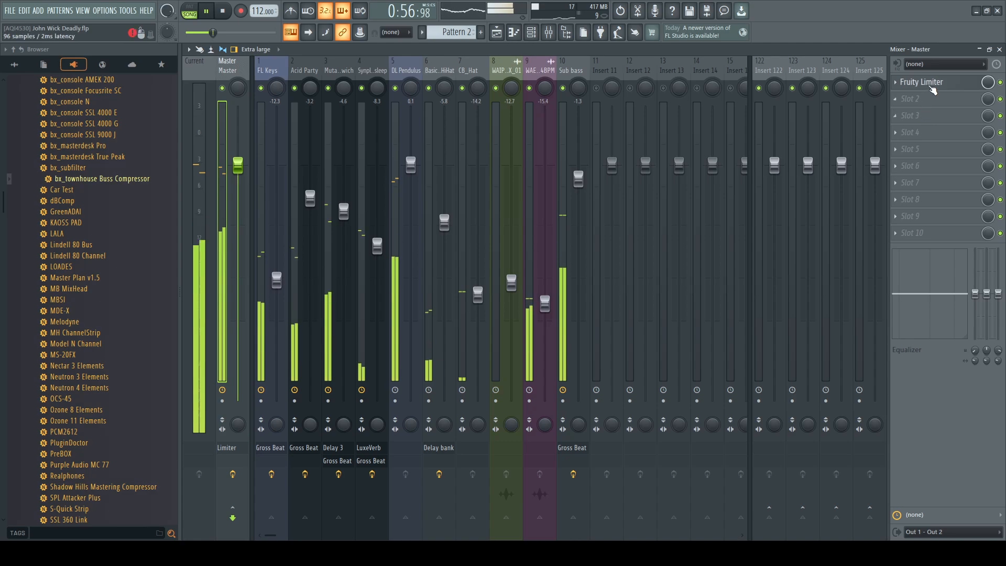
click(934, 83)
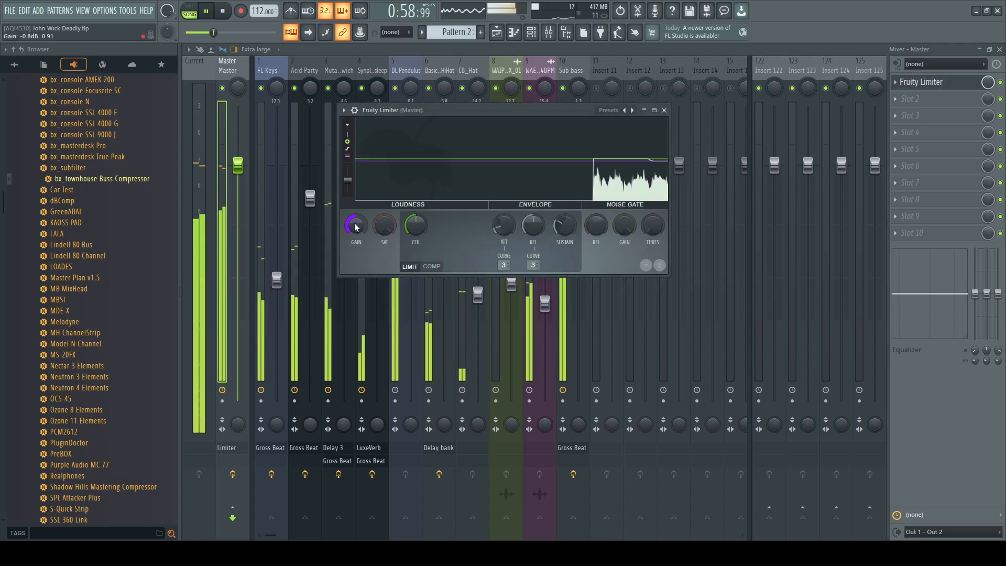
click(935, 82)
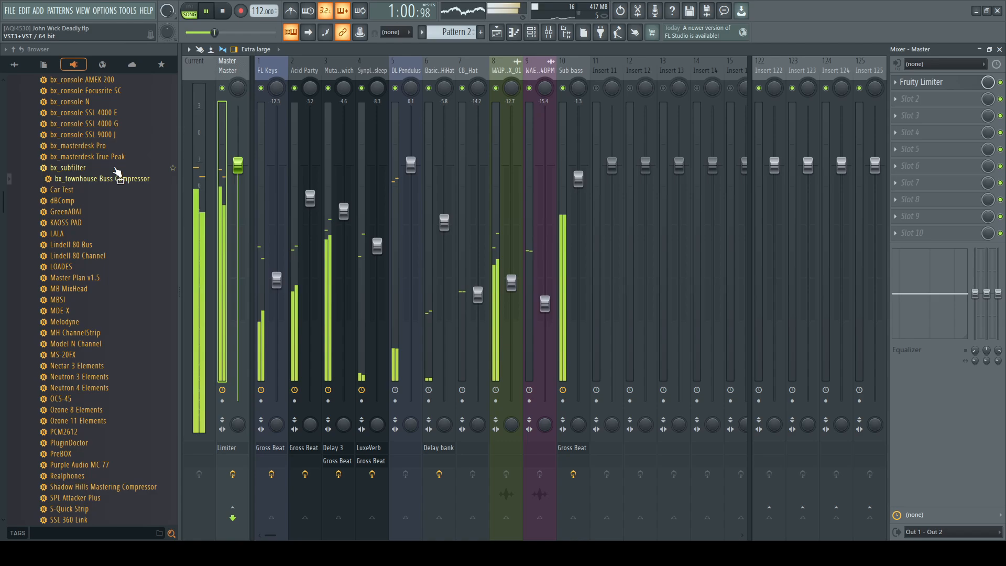
Step: Insert bx_townhouse Buss Compressor on the Master track ahead of Fruity Limiter
drag(117, 184, 647, 116)
drag(920, 99, 922, 96)
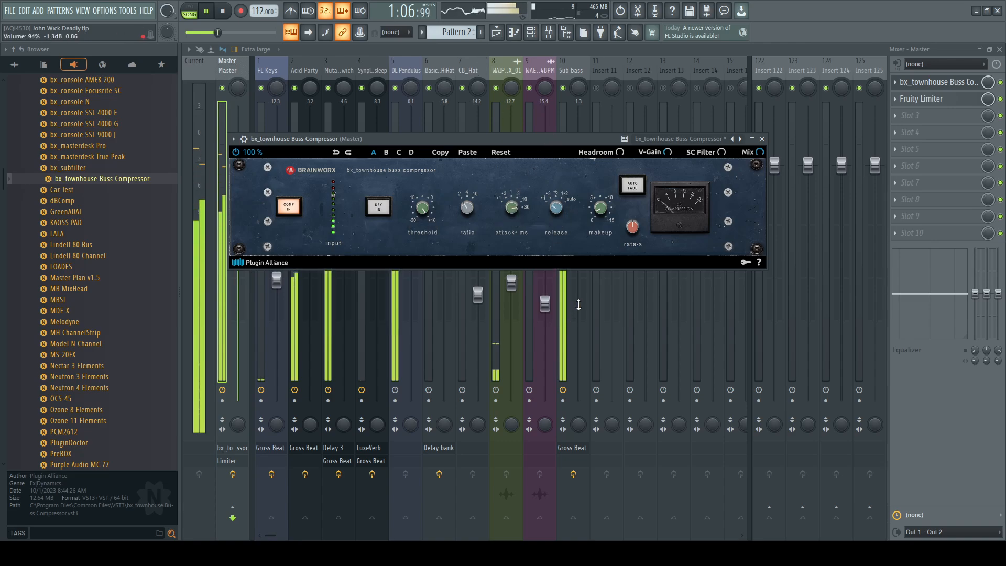
click(762, 139)
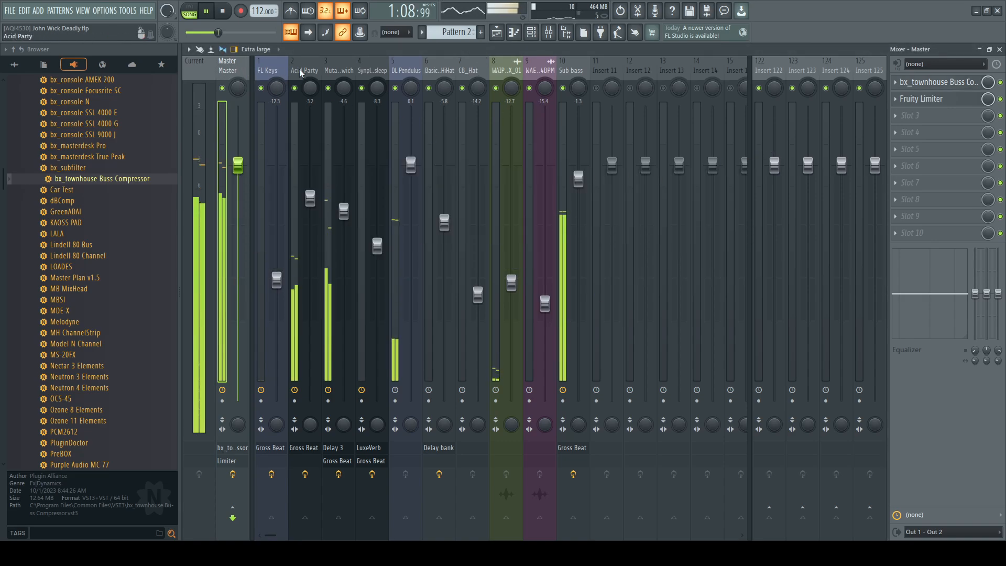
Step: Insert bx_console SSL 9000 J in the first effect slot of the DL Pendulus track
click(406, 70)
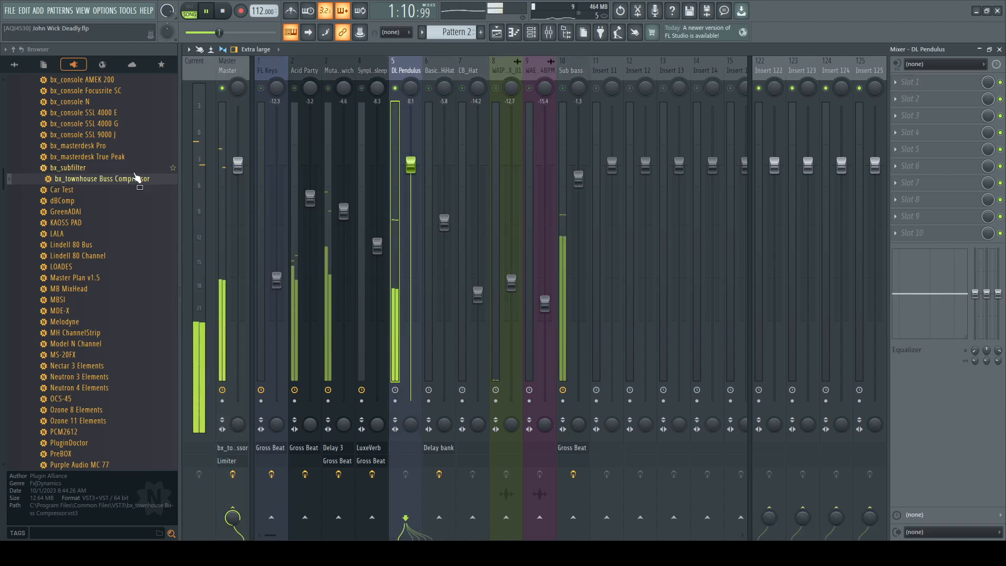
drag(131, 179, 100, 181)
drag(89, 135, 446, 154)
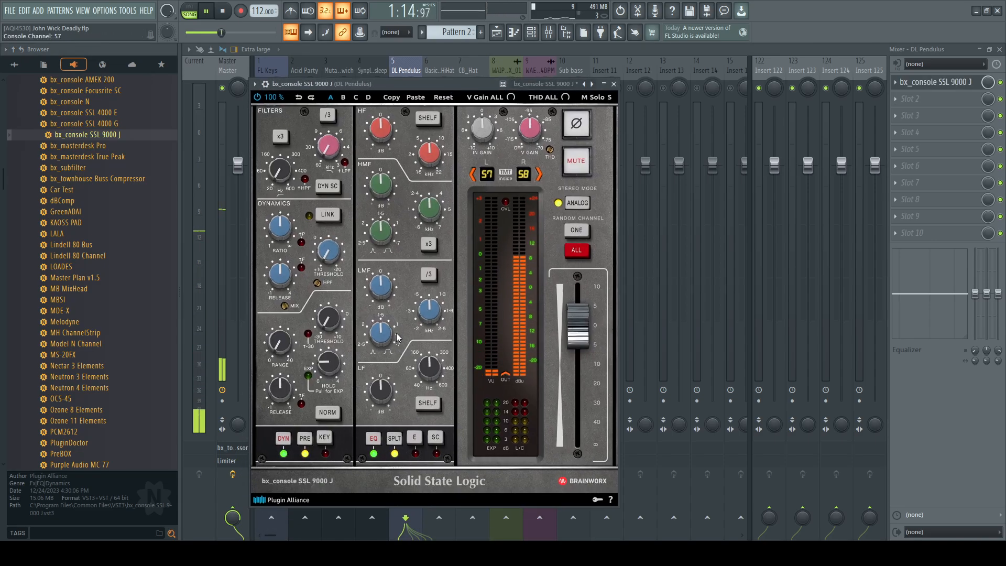
Step: Set the console's gate range to -20 dB and compressor ratio to 1.2:1, disable PRE, and enable the high-pass and low-pass filters
scroll(279, 349, up, 5)
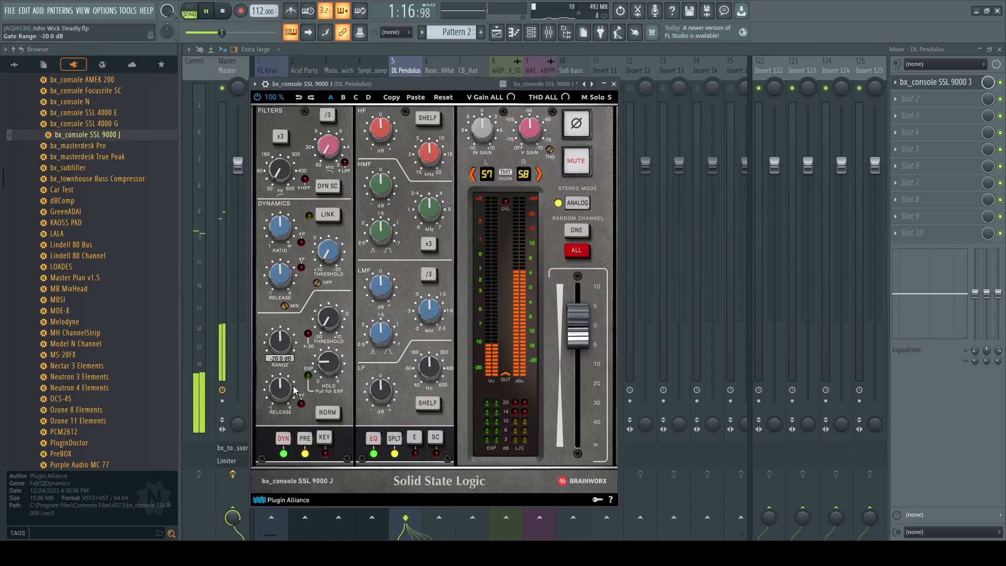
click(303, 438)
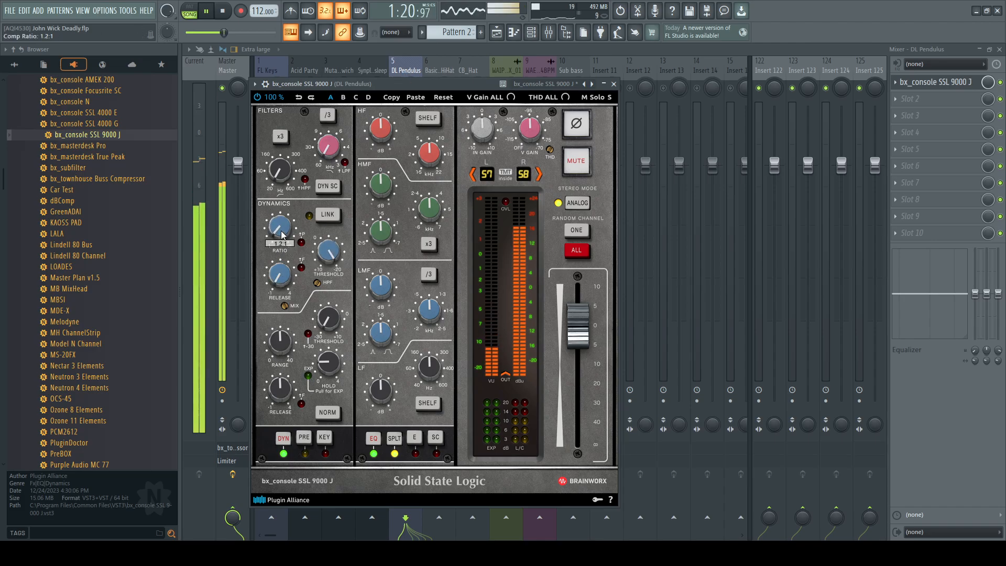
click(307, 179)
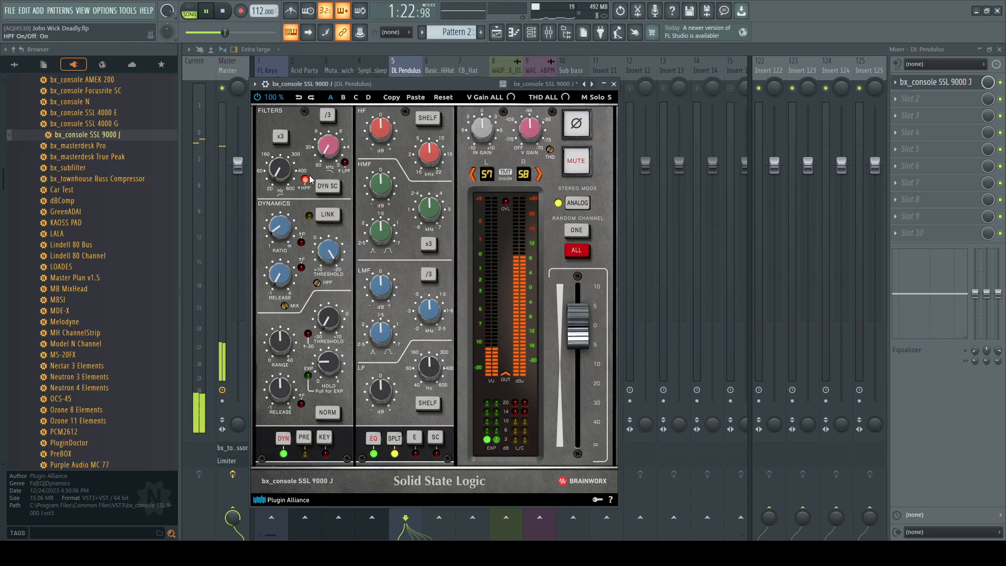
Step: Boost the console EQ's lows by 3.3 dB, raise the low mids slightly, and boost the high mids by 1.7 dB at 2.0 kHz
drag(378, 390, 380, 337)
drag(429, 368, 381, 428)
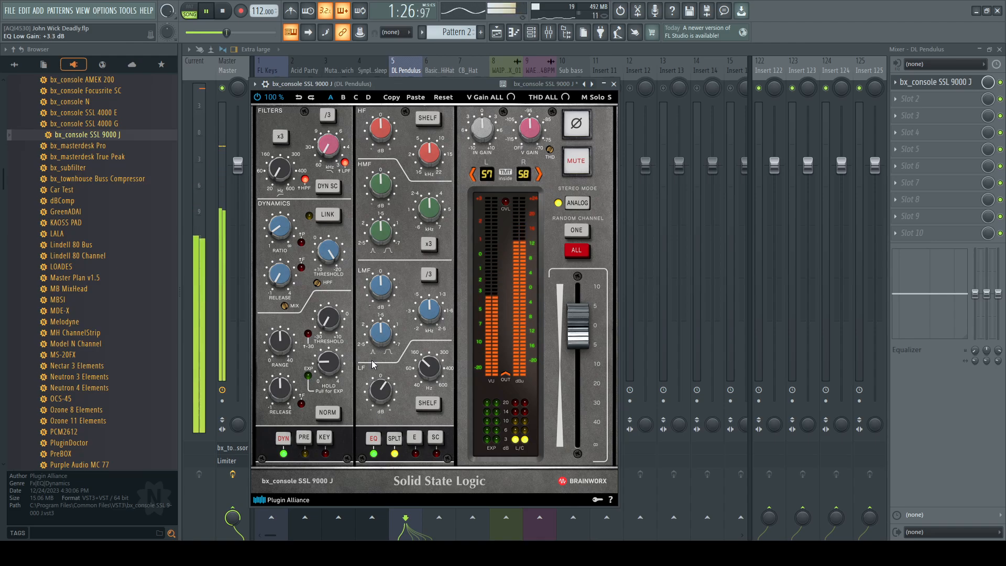
drag(380, 286, 381, 321)
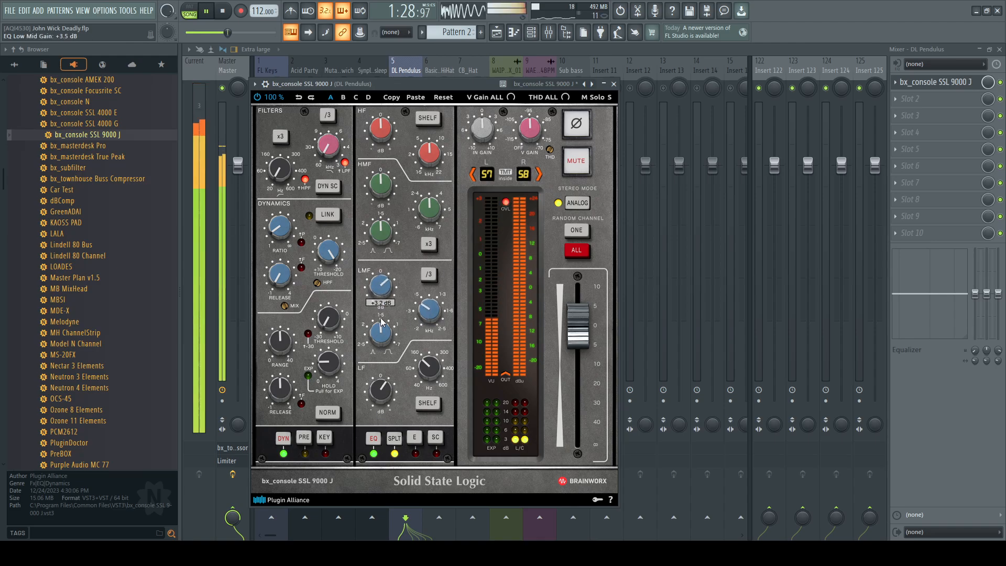
drag(429, 211, 430, 224)
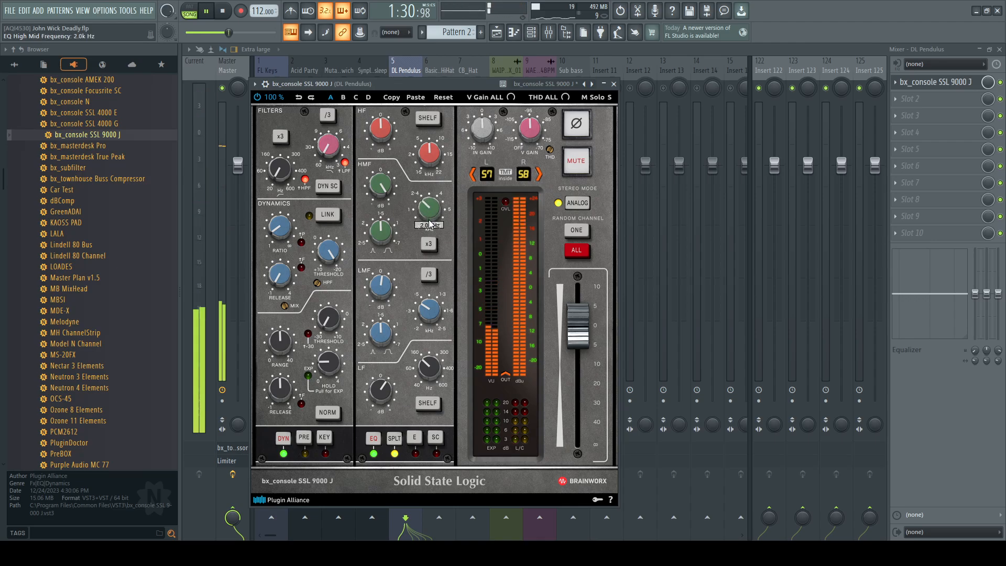
drag(377, 194, 384, 234)
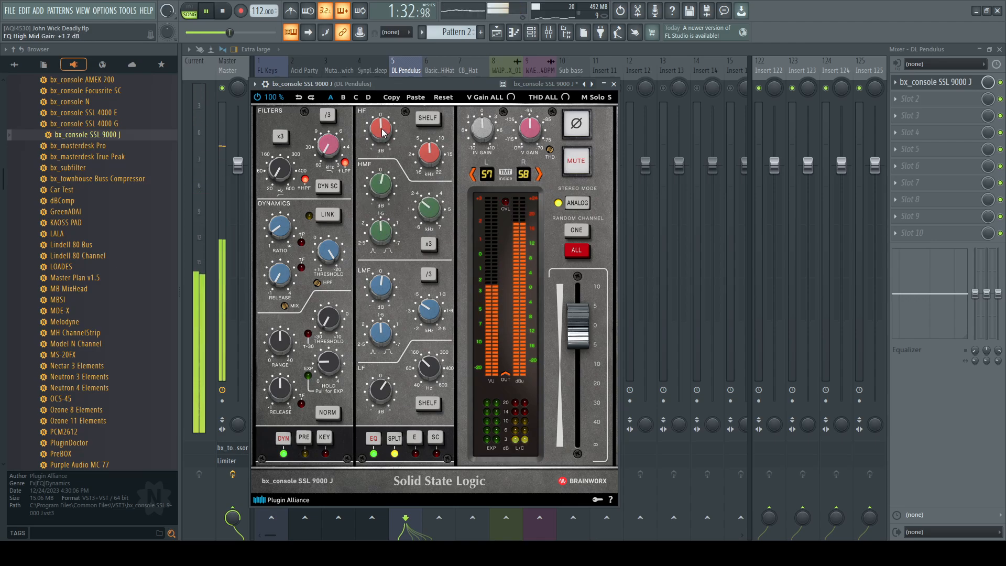
Step: Give the high band a slight boost at a lower frequency and reduce the console's output gain to -2.5 dB
click(432, 155)
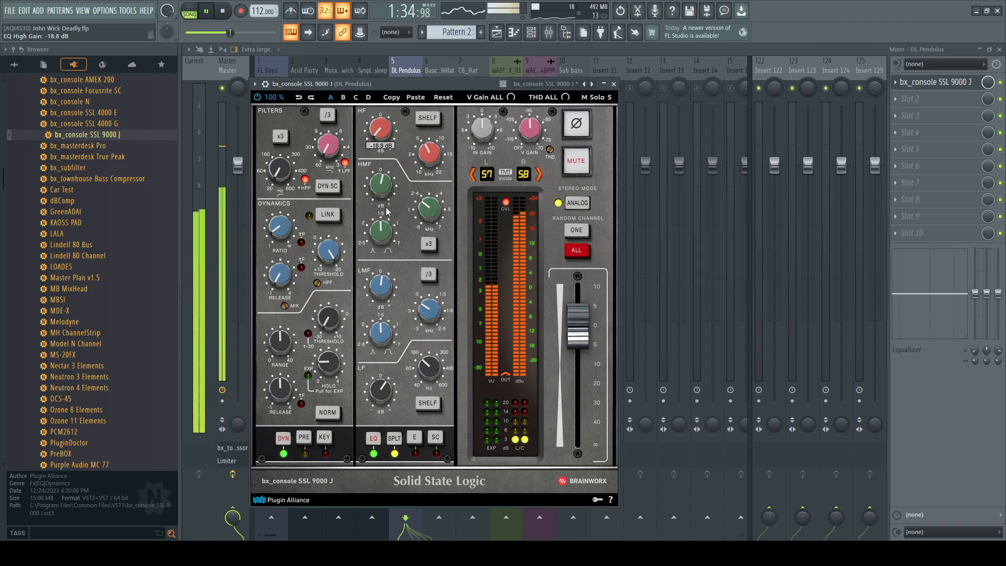
drag(382, 161, 384, 162)
drag(580, 333, 582, 344)
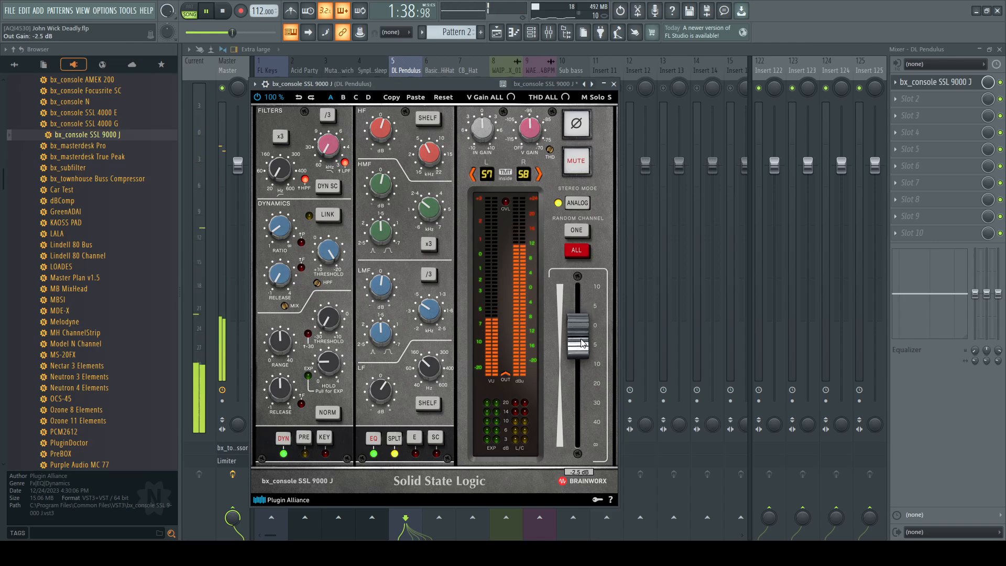
click(613, 83)
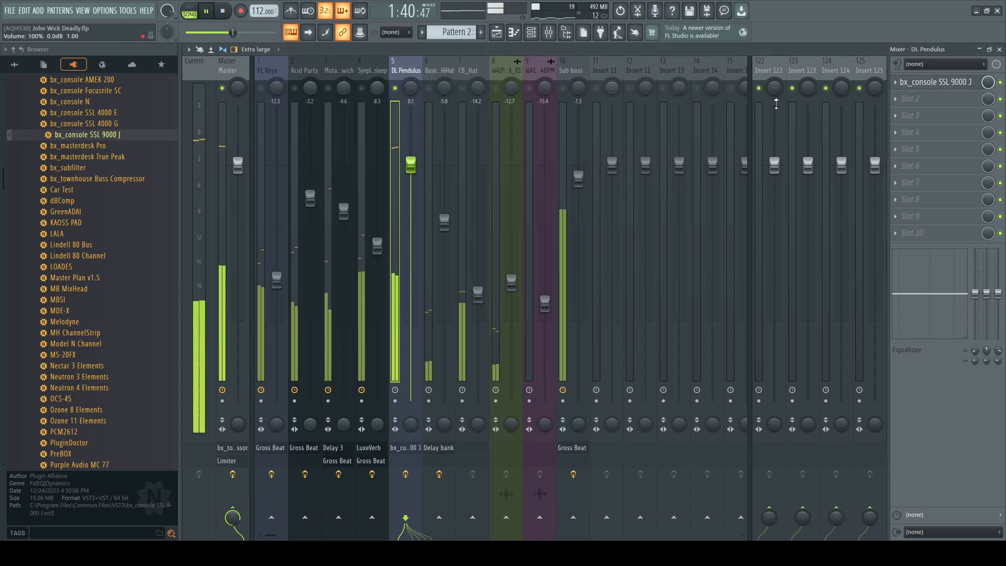
Step: Insert Fruity parametric EQ 2 on the DL Pendulus track ahead of the console strip
click(923, 98)
click(789, 384)
scroll(951, 99, up, 1)
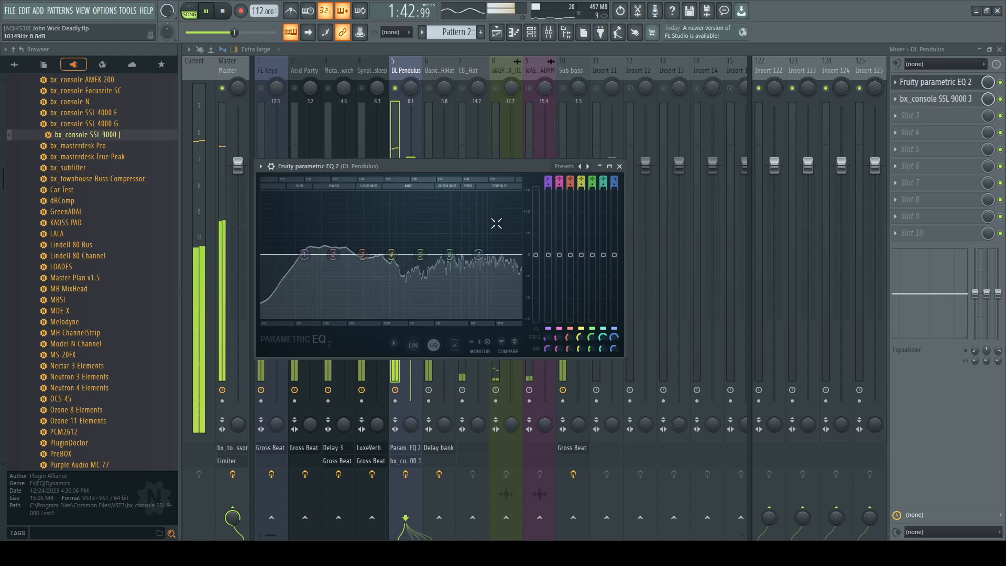
Step: Move EQ band 6 up into the treble with a slight cut, and boost bass bands 1 and 2 slightly
drag(494, 168, 553, 133)
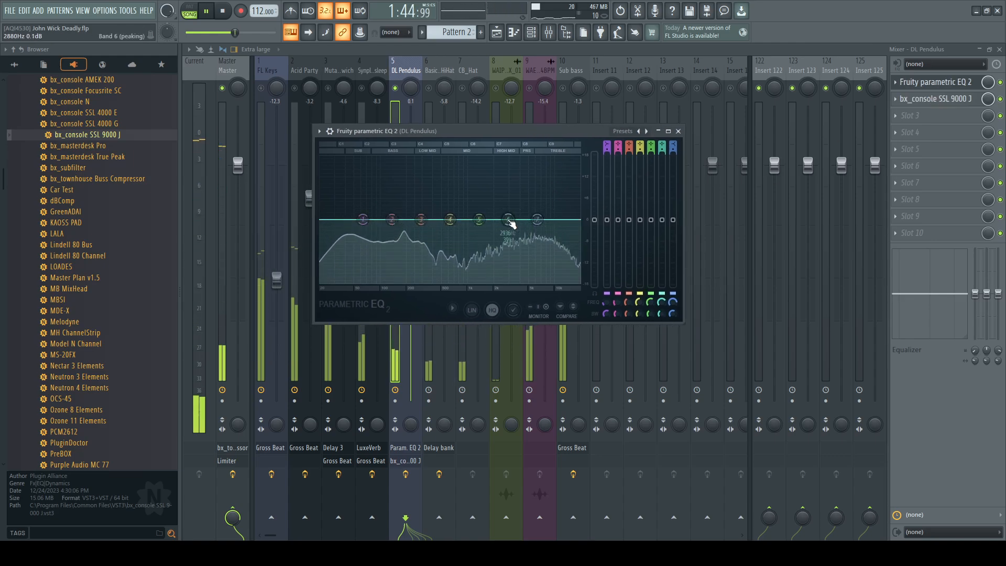
drag(508, 219, 536, 220)
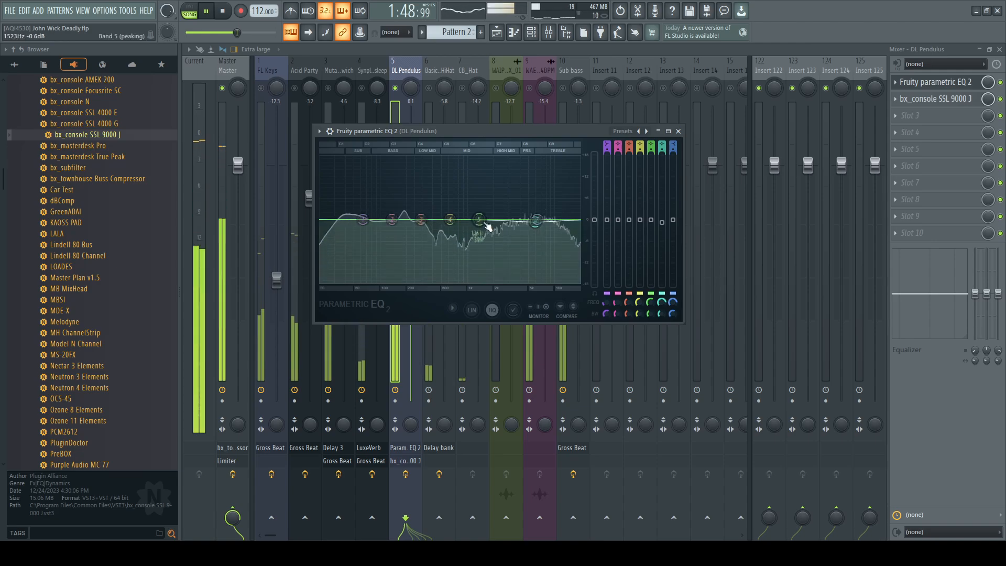
click(363, 218)
click(392, 218)
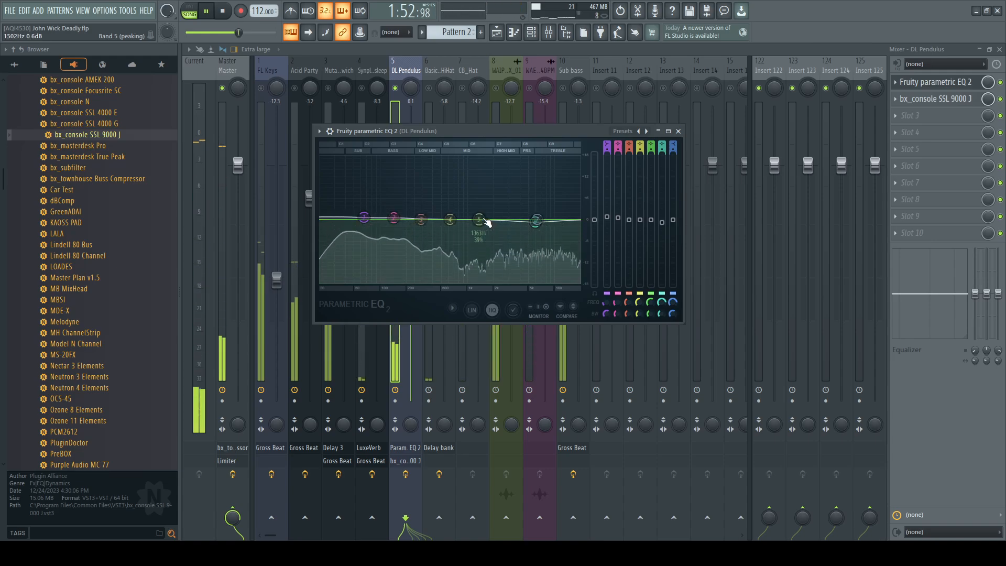
click(679, 131)
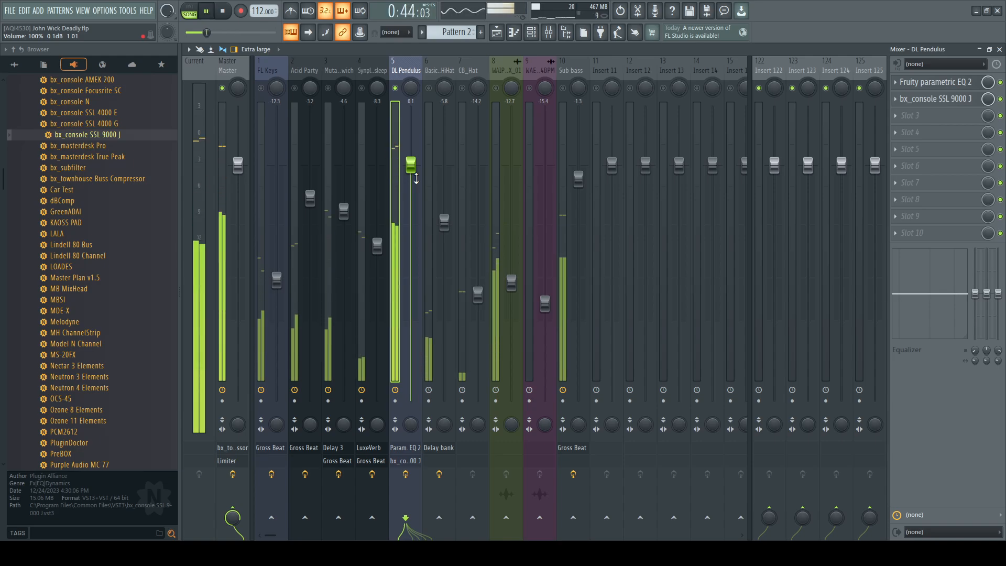
Step: Insert bx_console SSL 9000 J in slot 3 of the Mutant Sandwich track, adjust its dynamics with PRE disabled, and enable both filters
click(296, 92)
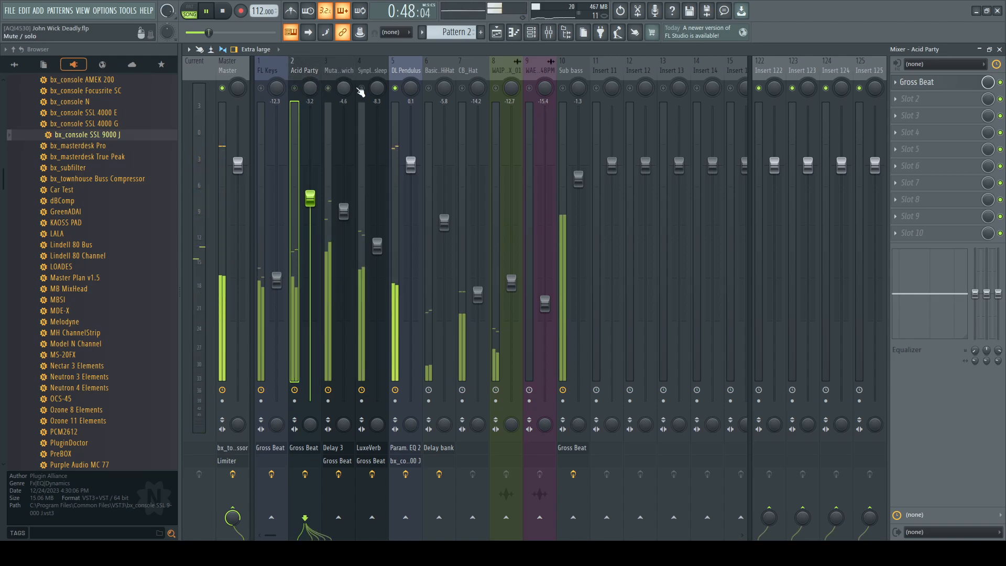
click(341, 70)
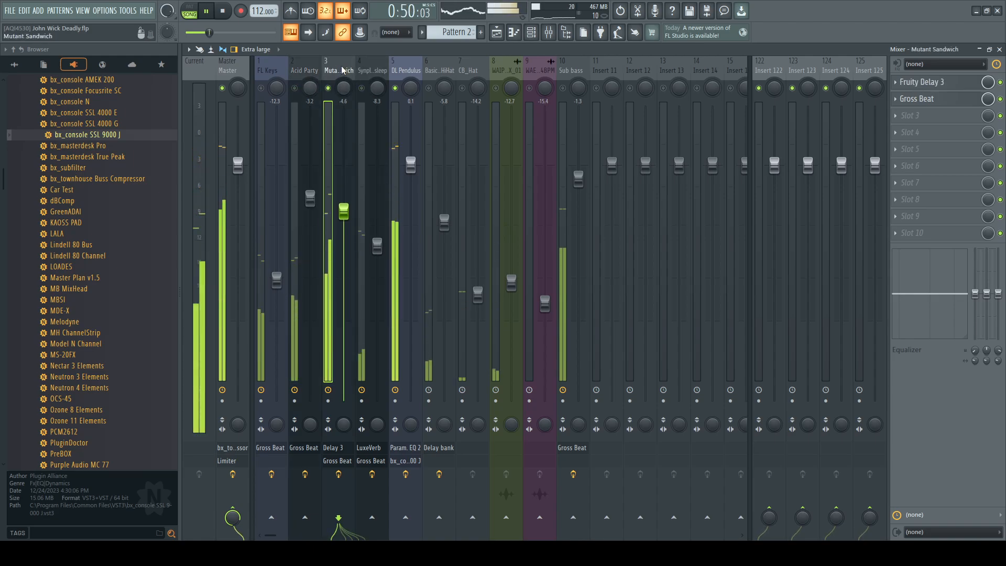
drag(68, 135, 912, 115)
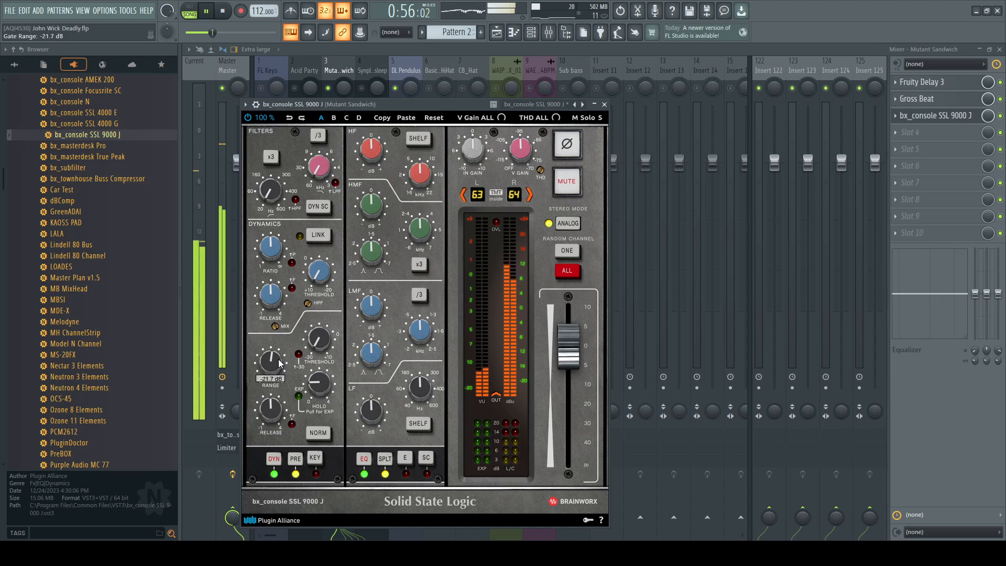
click(295, 459)
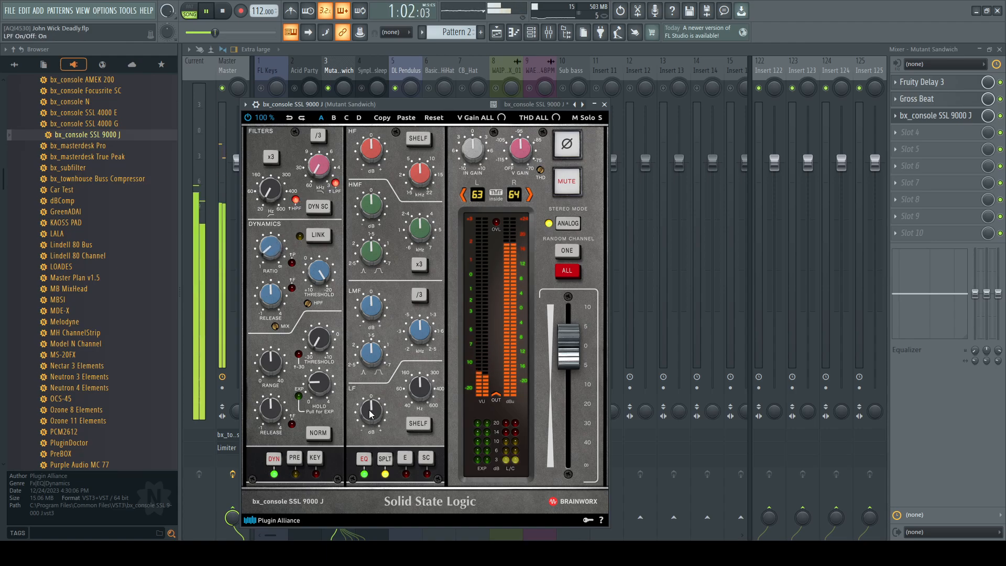
Step: Boost the low and low-mid gains of the Mutant Sandwich console EQ slightly, lowering both bands' frequencies
drag(370, 414, 368, 419)
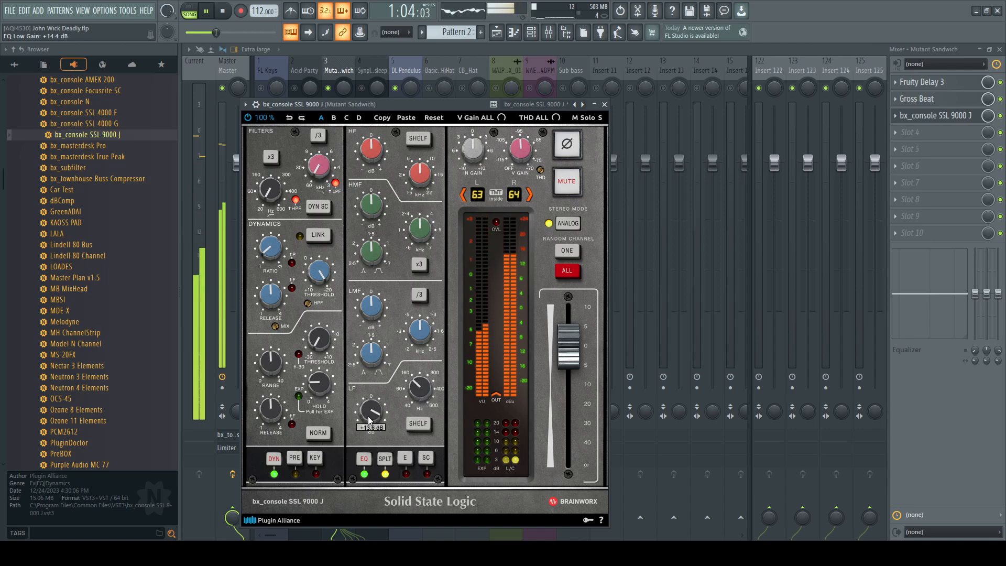
drag(376, 304, 423, 330)
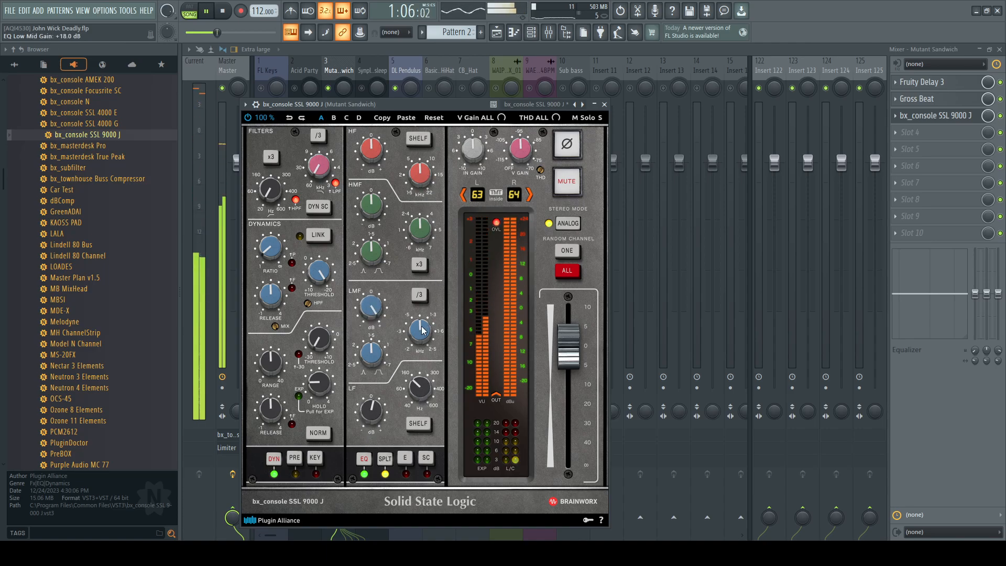
drag(371, 307, 374, 350)
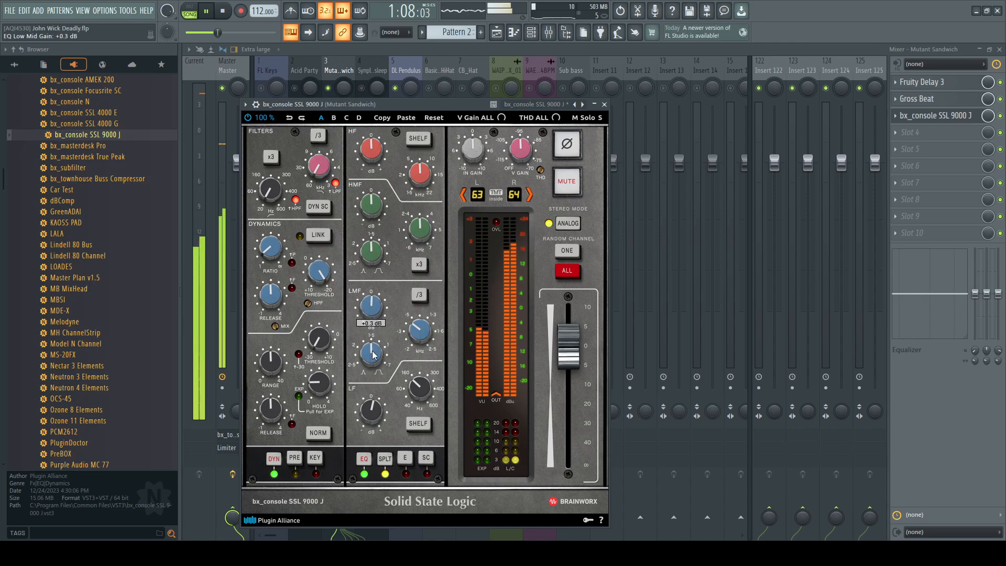
Step: Boost the high mids slightly at 2.1 kHz, set the high gain to +0.8 dB, and lower the console's output fader
drag(371, 205, 418, 87)
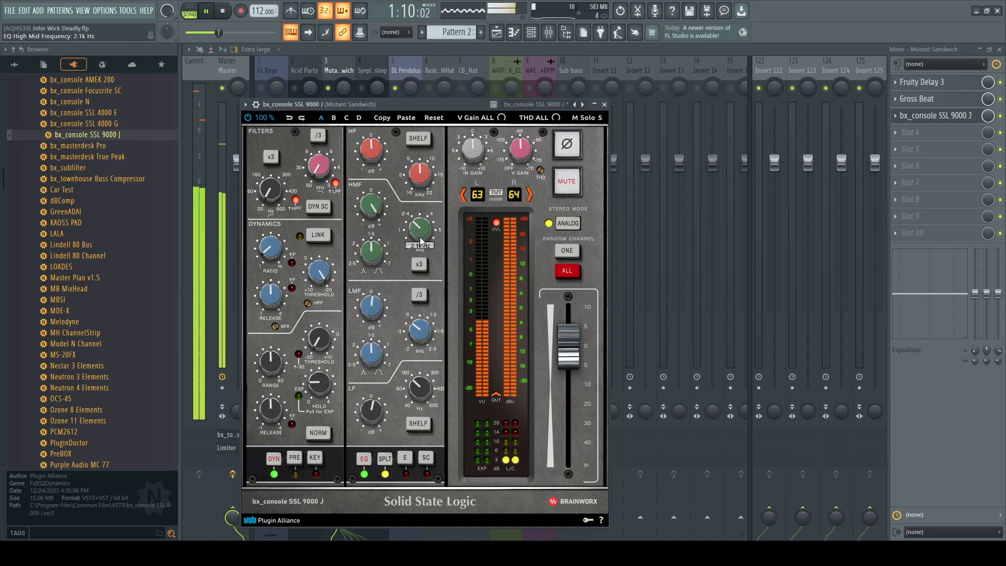
drag(371, 204, 375, 238)
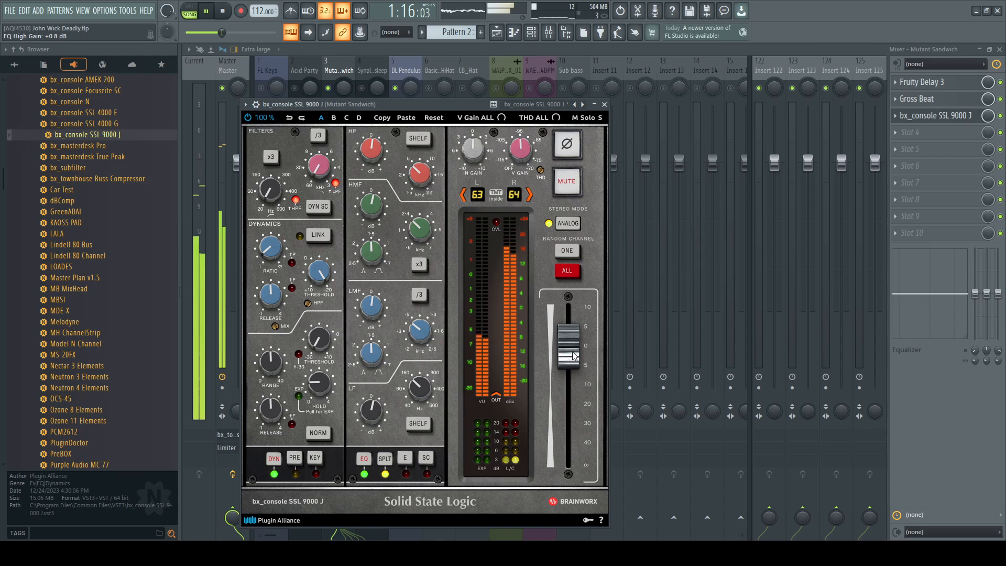
drag(575, 357, 574, 367)
click(605, 105)
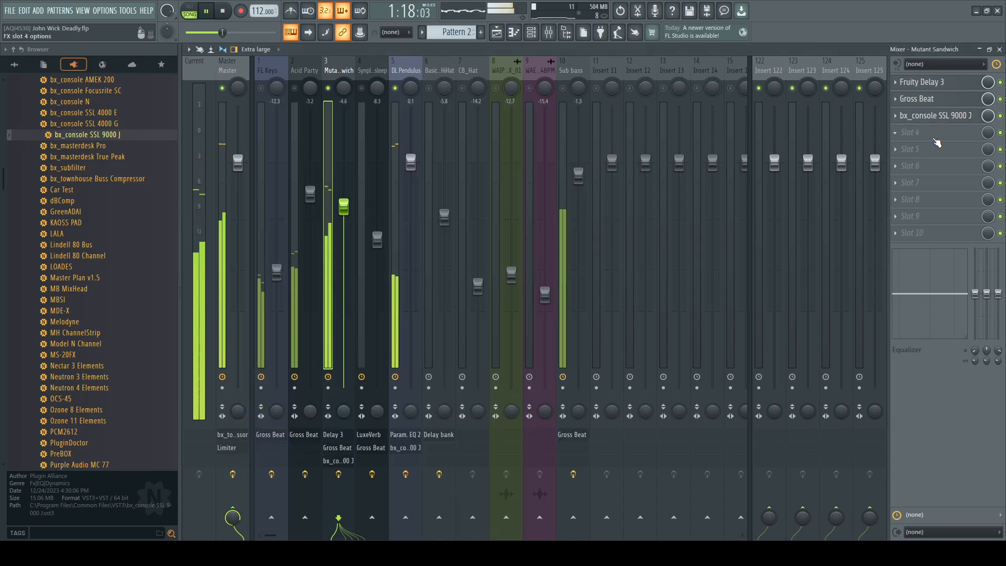
Step: Insert Fruity parametric EQ 2 ahead of the console on Mutant Sandwich and move band 6 to the upper treble with a slight cut
click(770, 395)
scroll(926, 131, up, 1)
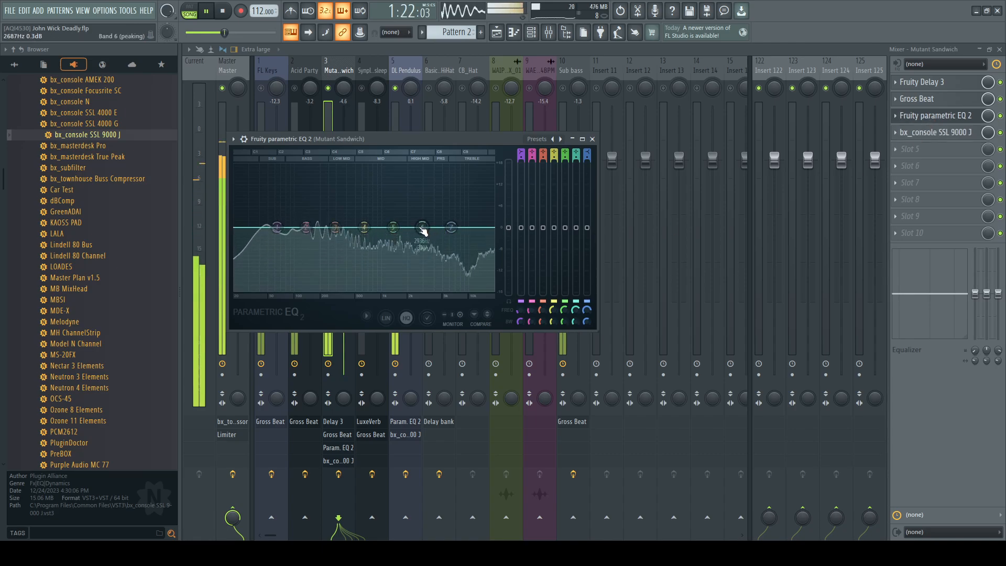
drag(422, 227, 482, 231)
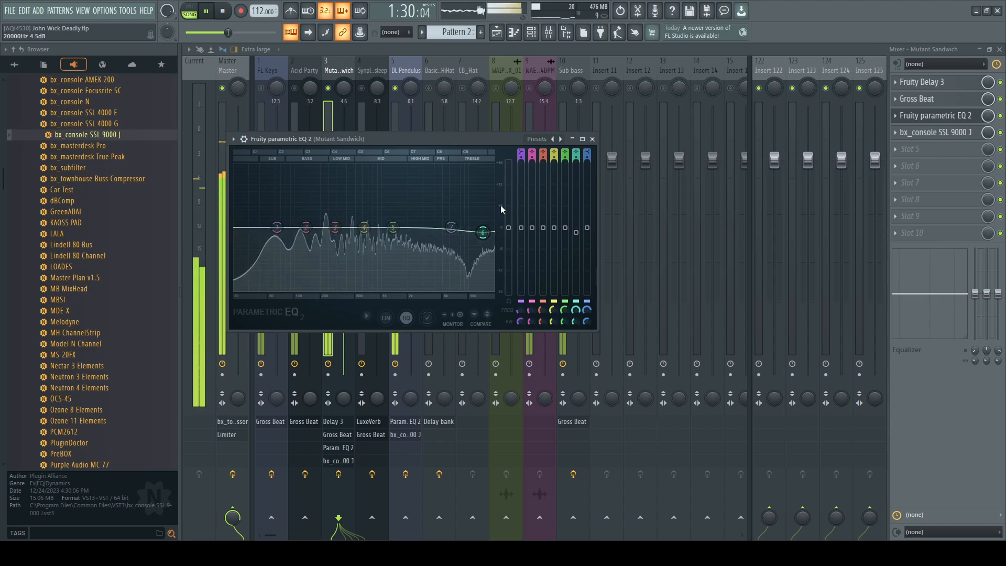
Step: Close the Mutant Sandwich track's EQ and adjust its mixer fader to -4.2 dB
click(593, 138)
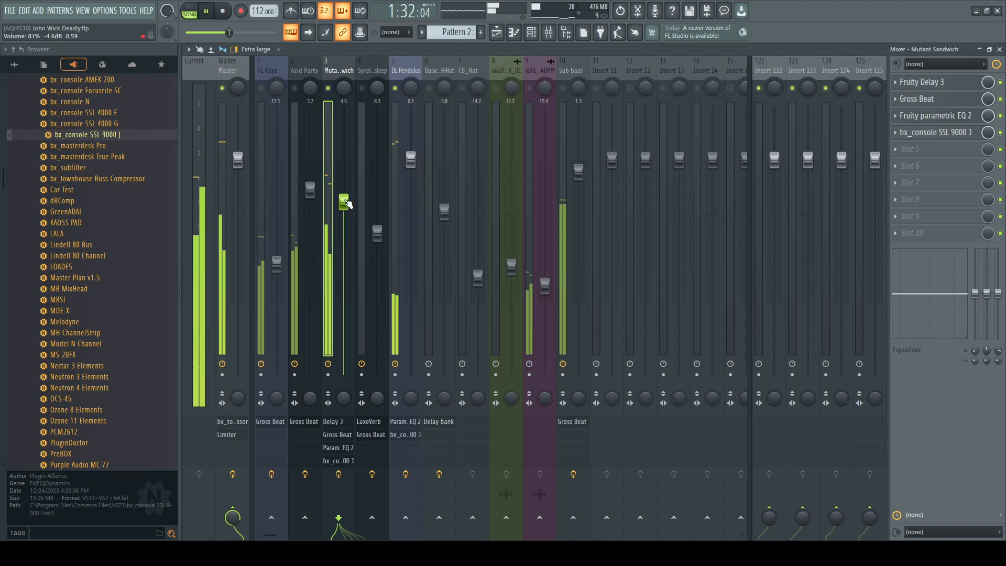
drag(343, 252, 343, 197)
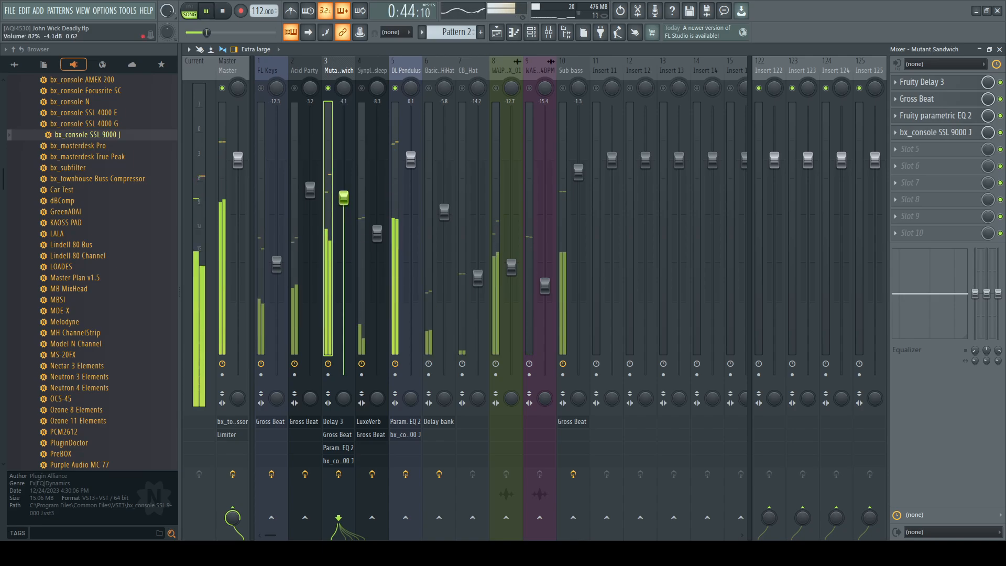
drag(343, 197, 343, 198)
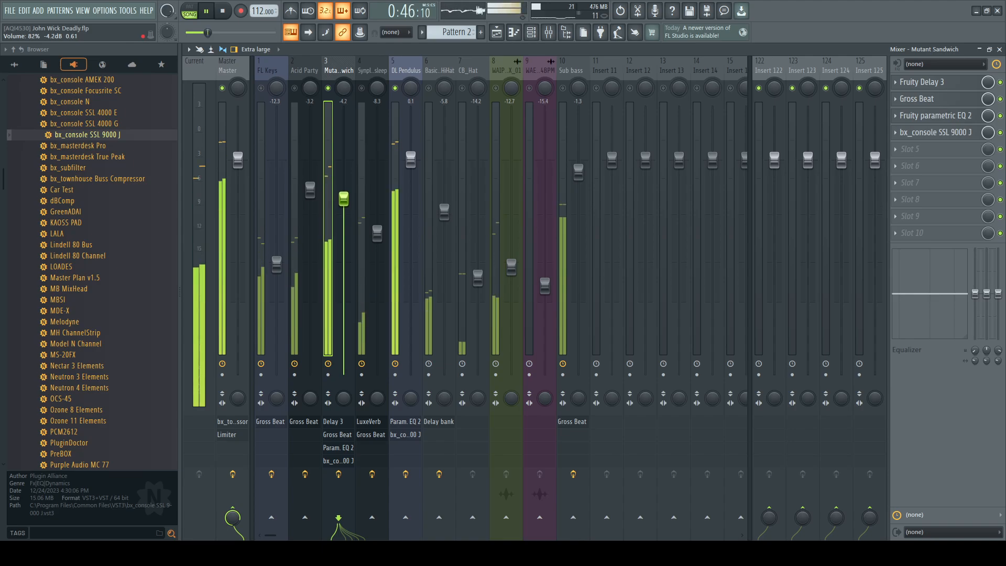
Step: Insert bx_console SSL 9000 J in slot 2 of the Sub bass track, set its compressor threshold to -20.0 dB, and enable both filters
click(571, 73)
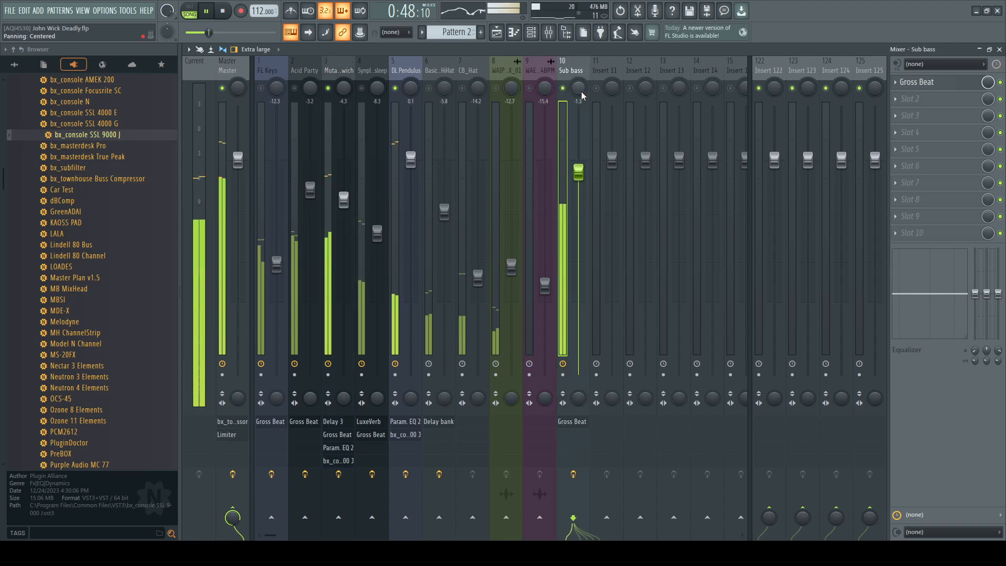
drag(97, 135, 926, 99)
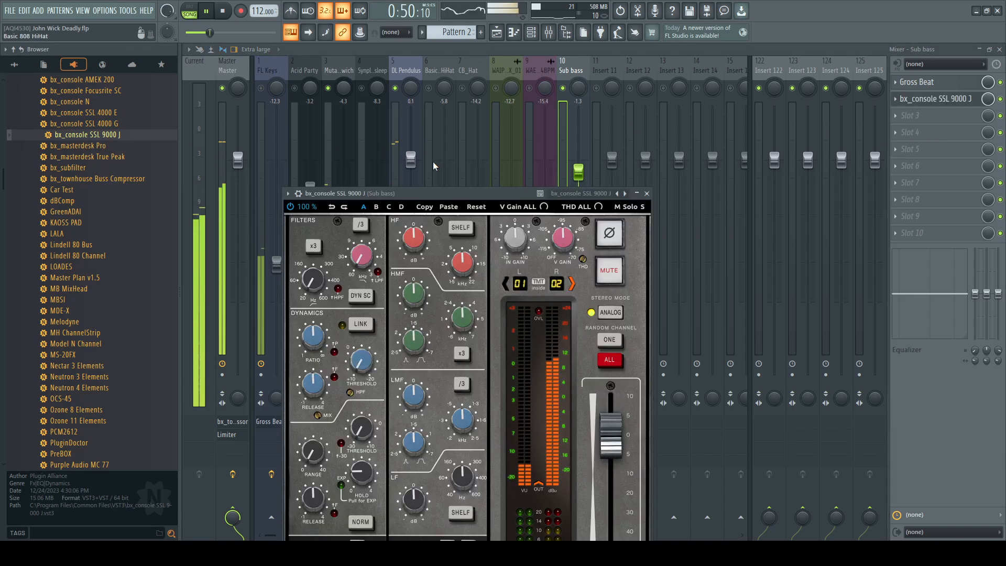
drag(441, 191, 464, 119)
click(633, 339)
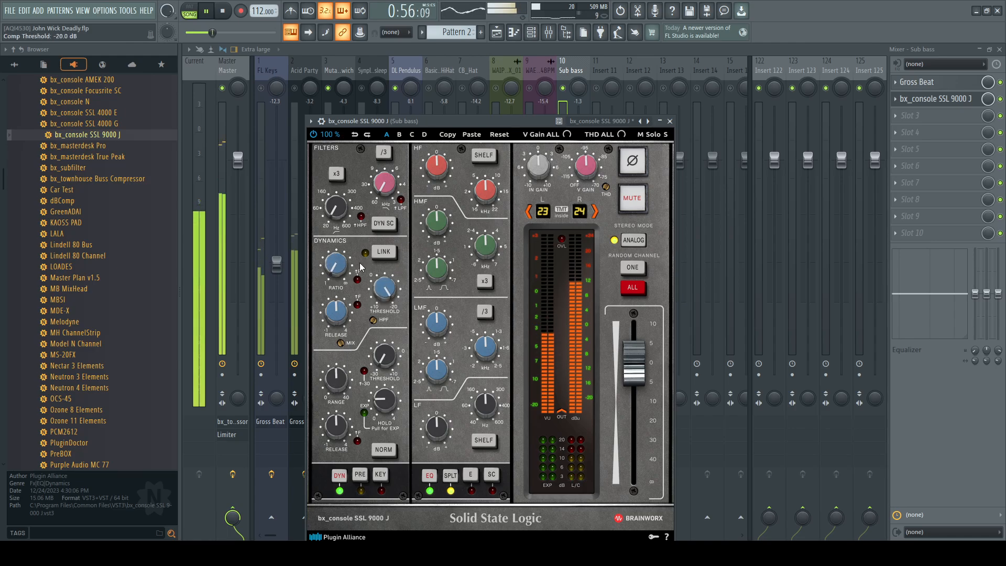
click(361, 216)
Step: Boost the Sub bass console's low and low-mid gains slightly, with the low-mid frequency at 432 Hz
drag(436, 418, 436, 372)
drag(482, 411, 483, 402)
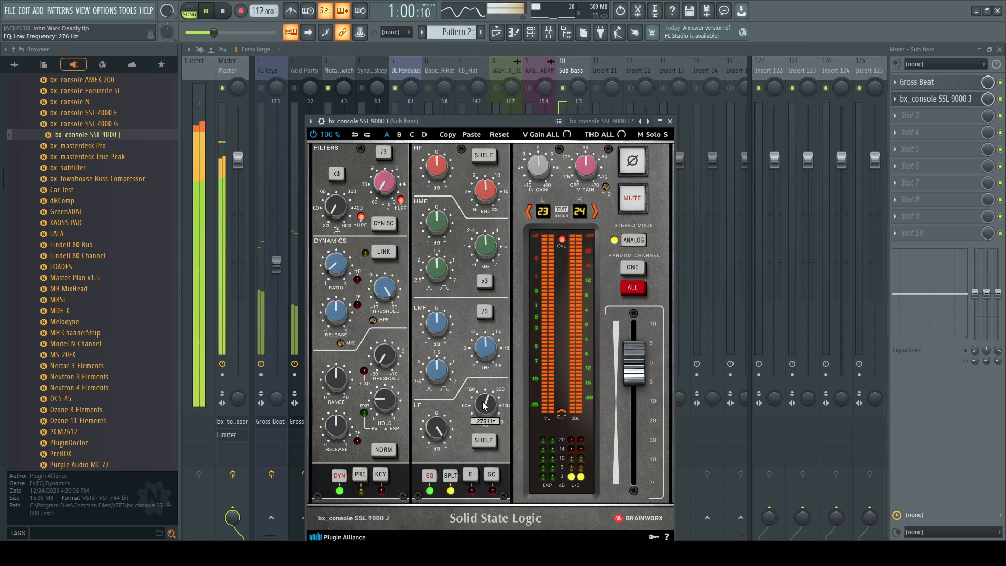
drag(439, 436, 435, 470)
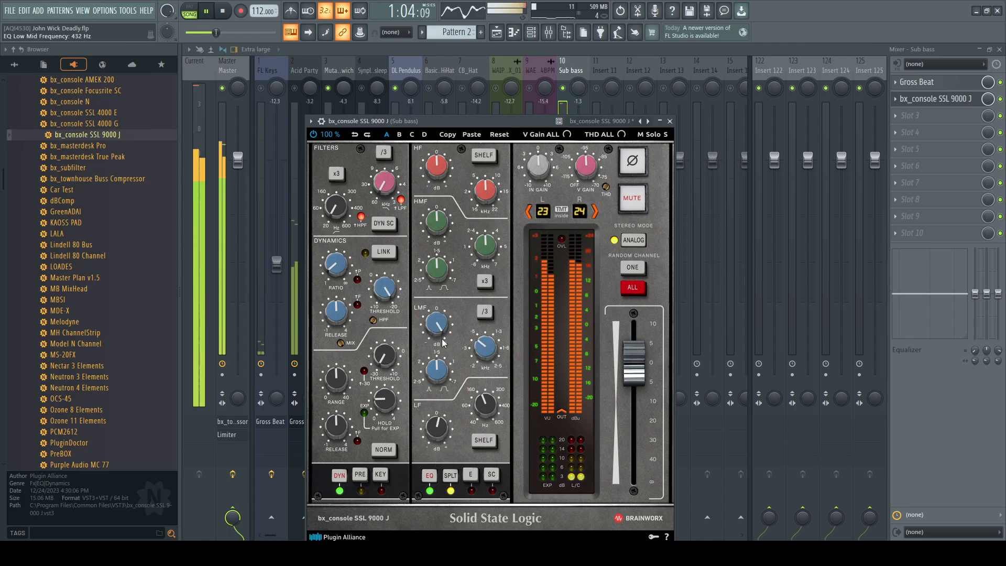
drag(440, 328, 440, 361)
Step: Lower the Sub bass console's high-mid frequency, trim its high gain slightly, and set the output gain to -0.6 dB
drag(437, 222, 438, 177)
drag(488, 239, 437, 261)
drag(438, 165, 438, 169)
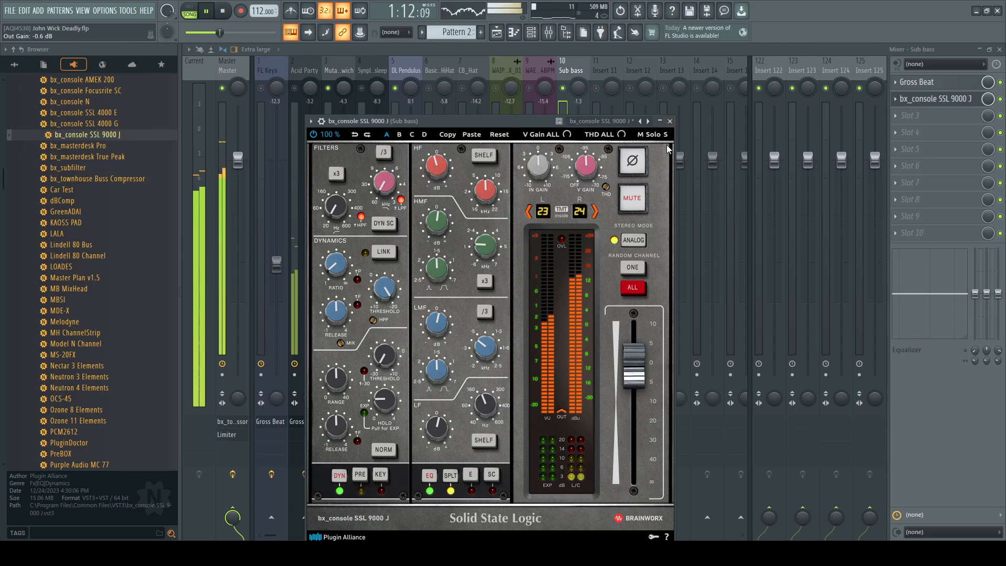
click(669, 121)
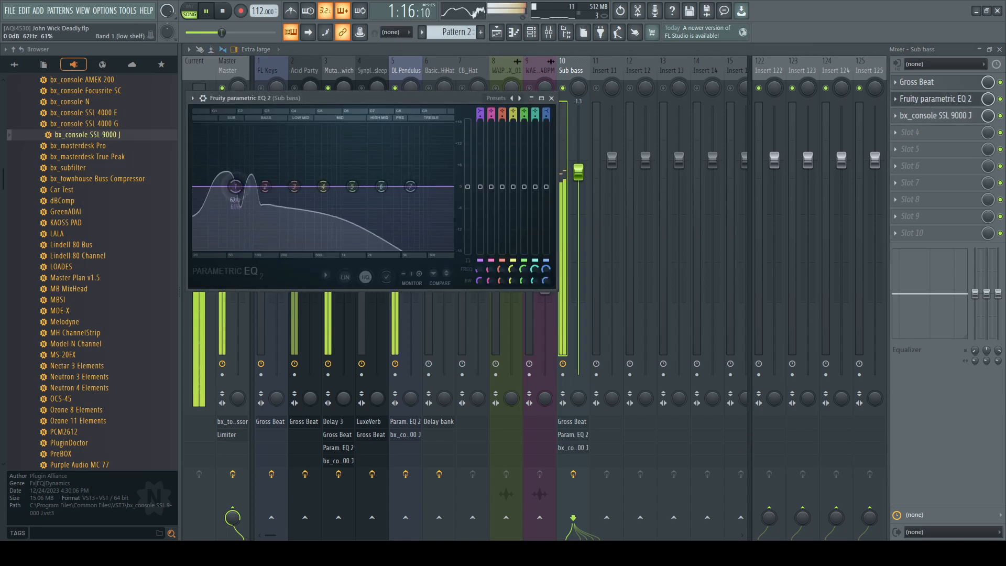
Step: Insert Fruity parametric EQ 2 ahead of the Sub bass console with band 1 at 56 Hz and -0.9 dB, and lower the track to -3.2 dB
drag(235, 186, 231, 189)
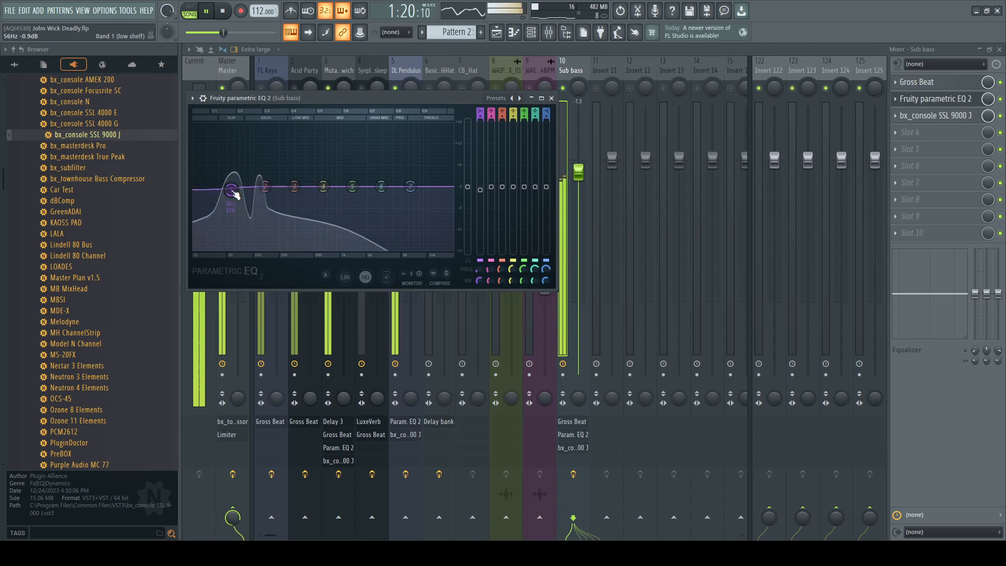
click(553, 98)
drag(587, 187, 587, 218)
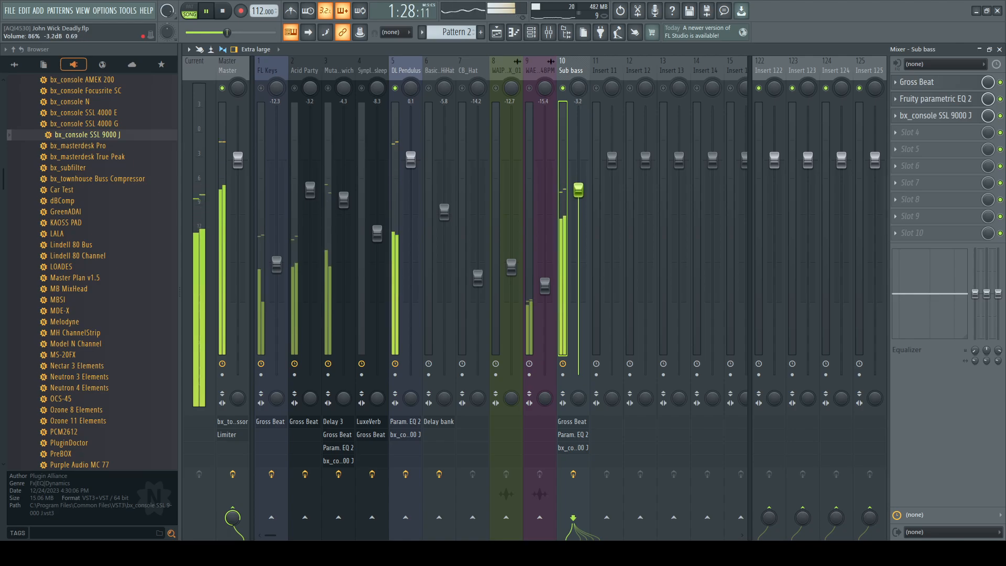
Step: Reshape Mutant Sandwich's EQ by trimming bands 1 and 2, raising band 5's frequency and lowering band 4's, and lower the track to -6.8 dB
drag(343, 199, 343, 201)
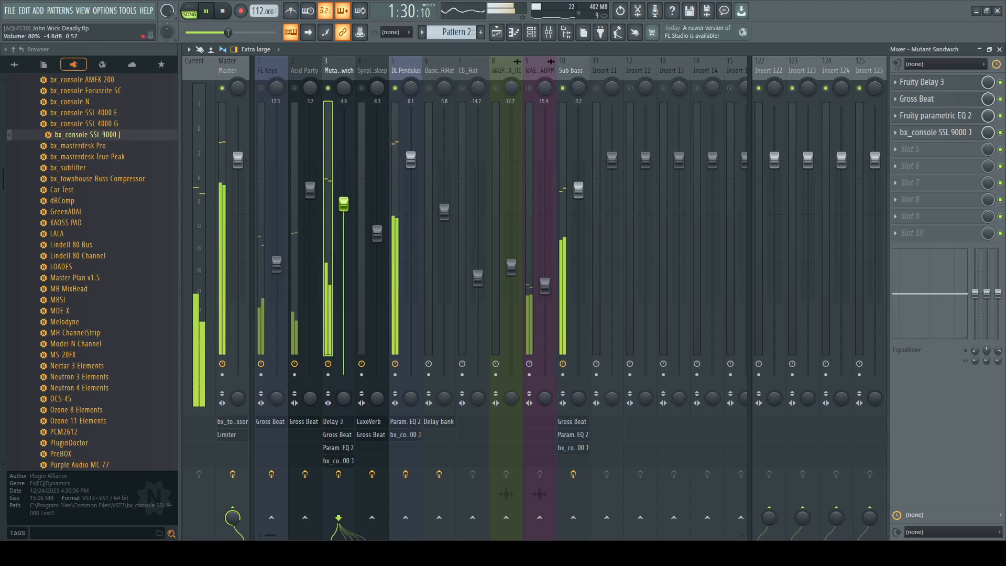
click(935, 115)
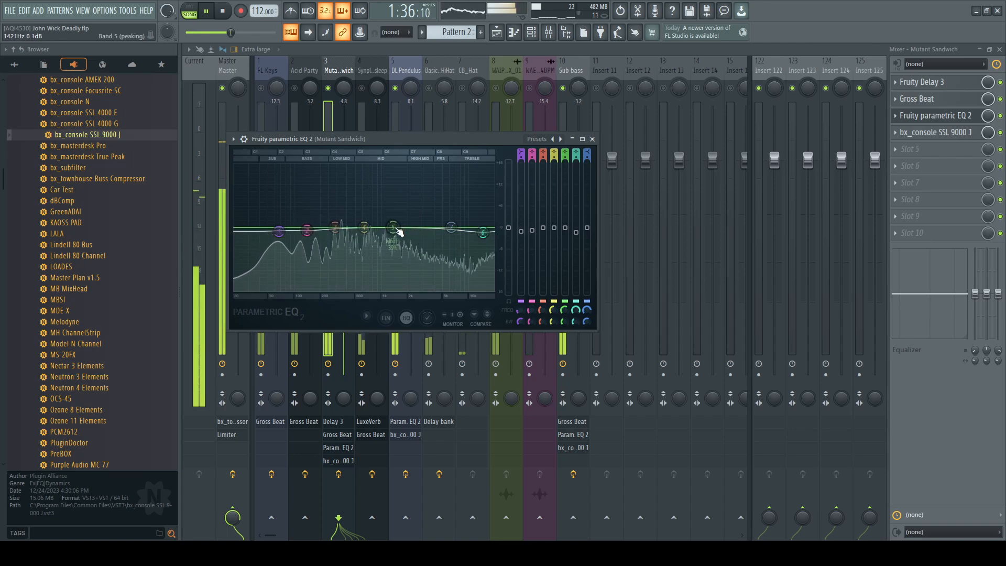
drag(392, 227, 420, 226)
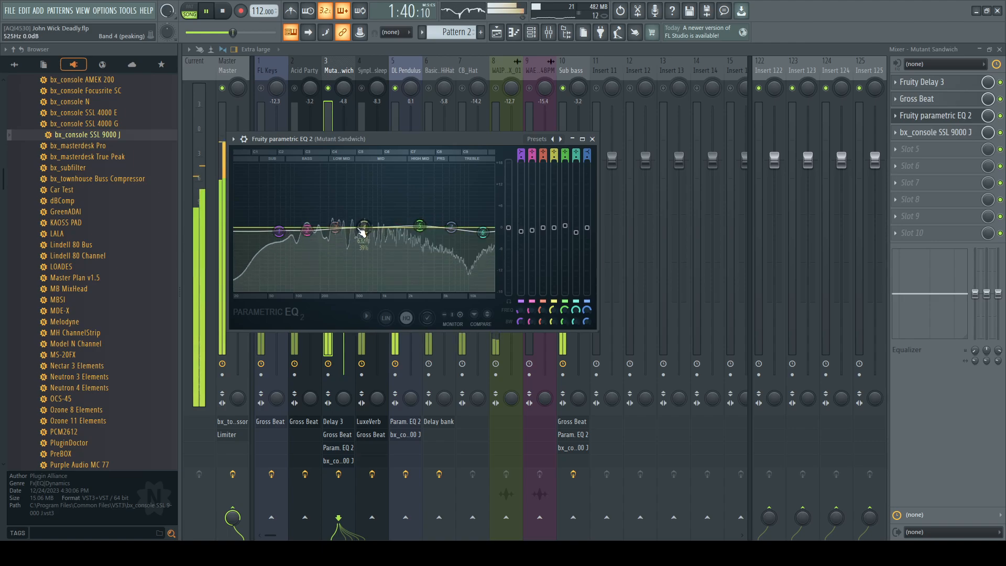
drag(365, 227, 342, 227)
click(592, 138)
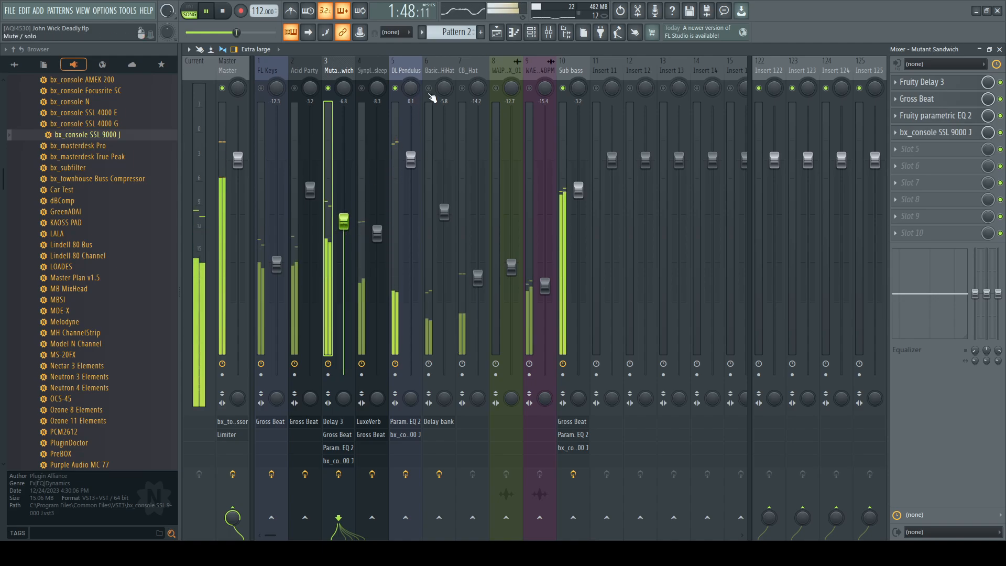
Step: Insert bx_console SSL 9000 J in slot 2 of Basic 808 HiHat, raise its compressor ratio with release at 0.10 s, and enable both filters
click(438, 88)
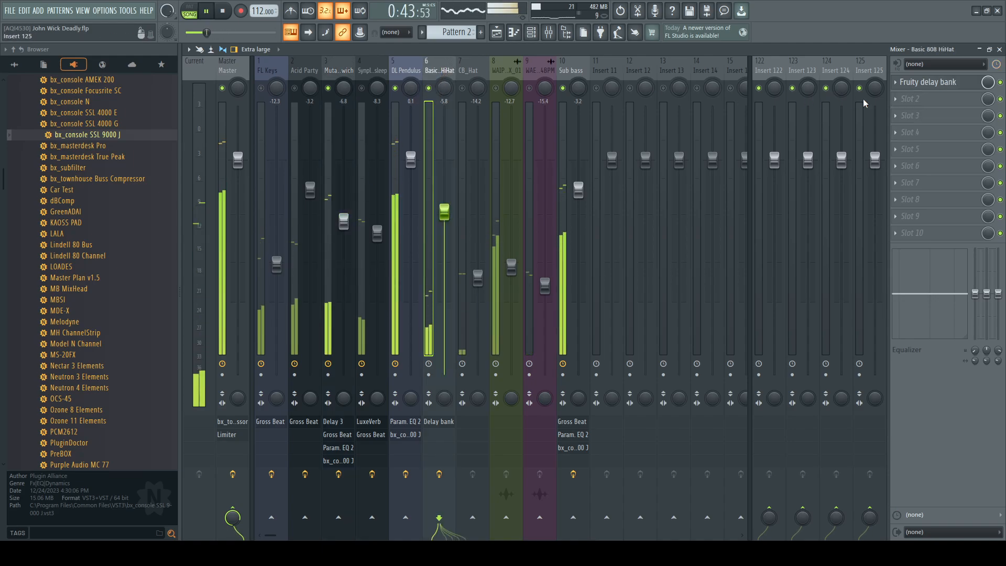
drag(87, 135, 917, 101)
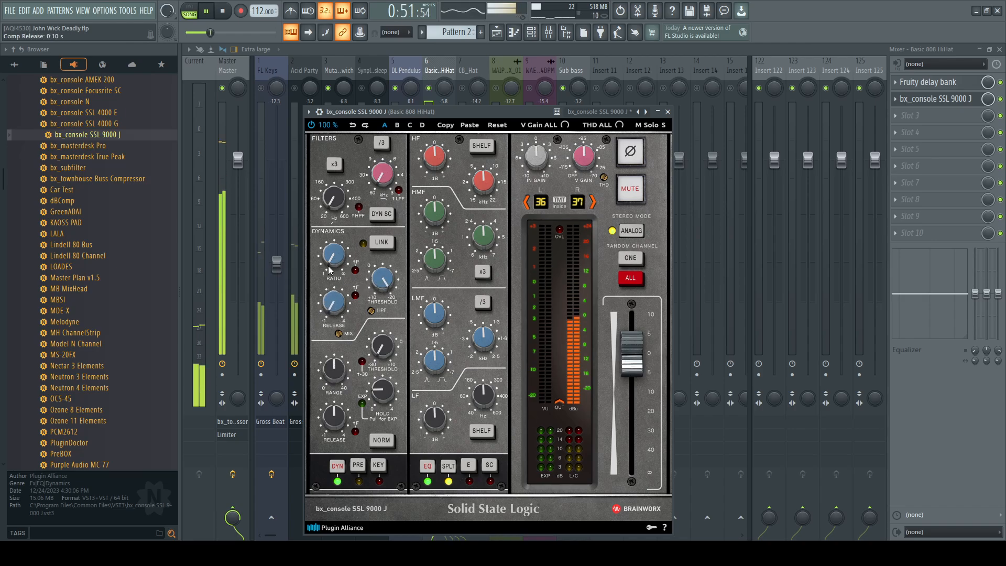
drag(333, 251, 335, 241)
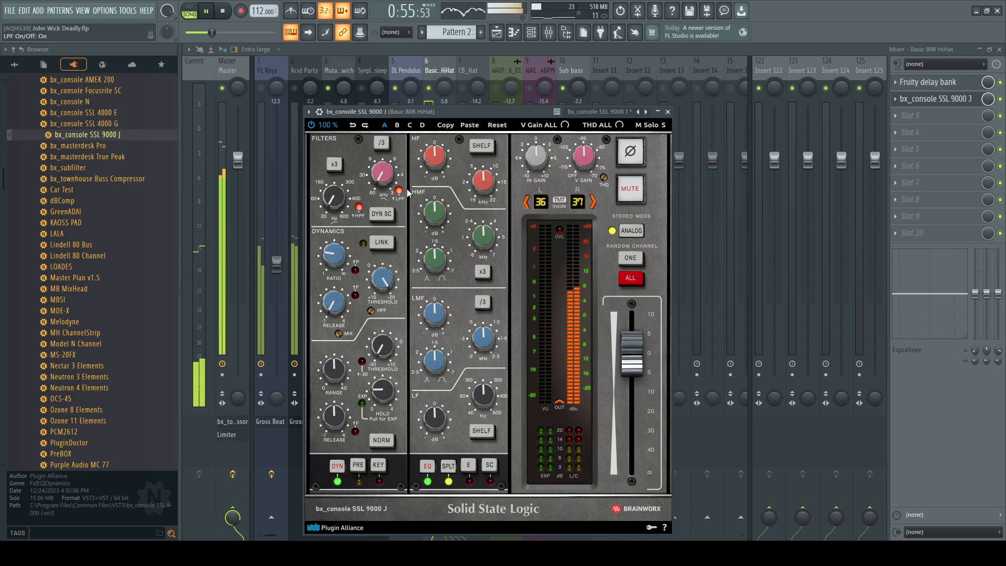
Step: Cut the HiHat console's high gain slightly and set its high-mid gain to about -0.5 dB
drag(434, 156, 429, 197)
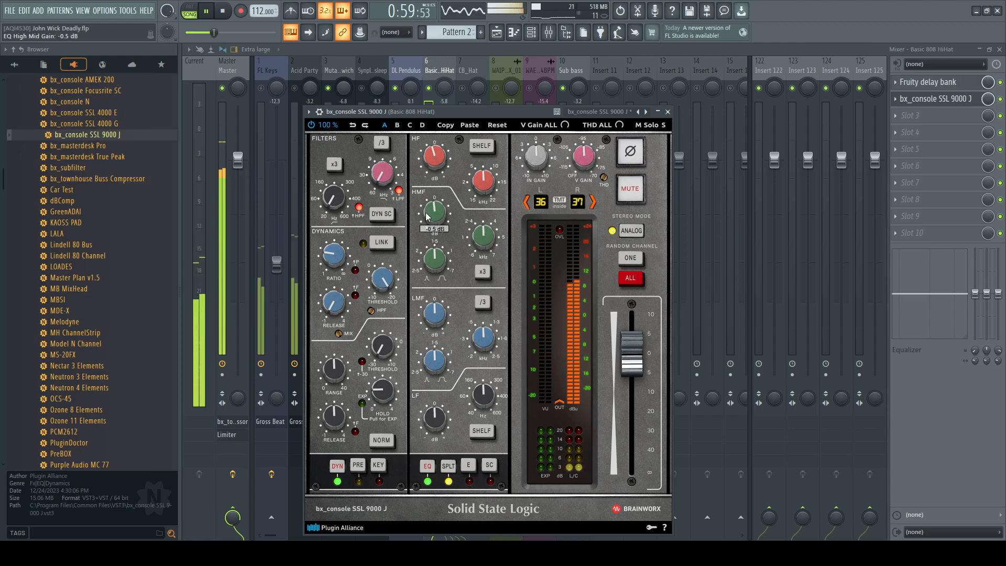
click(668, 112)
key(space)
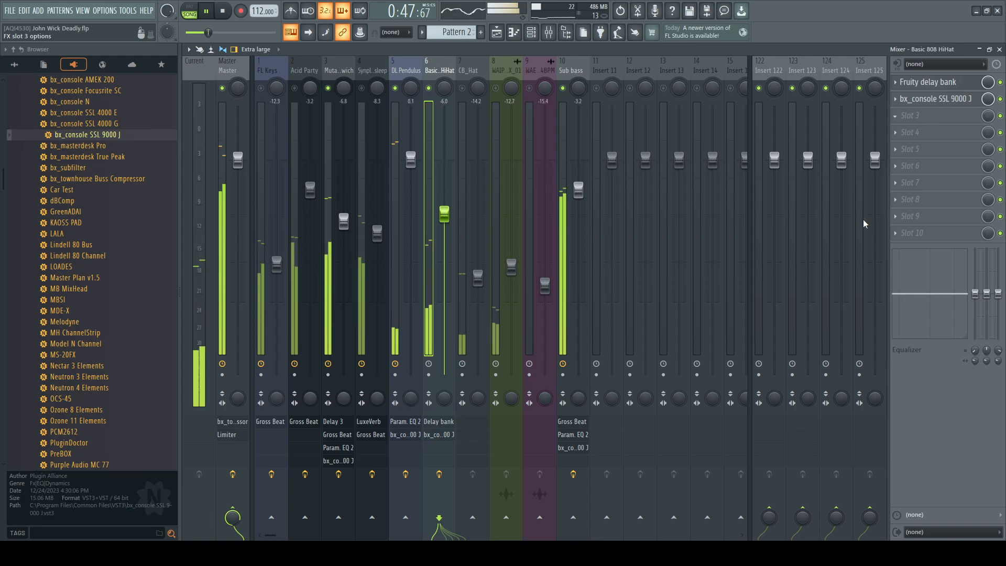
Step: Insert Fruity parametric EQ 2 ahead of the HiHat console, boost band 6 by 2.5 dB at 8639 Hz, and lower the track to -7.2 dB
click(774, 397)
drag(922, 115, 922, 99)
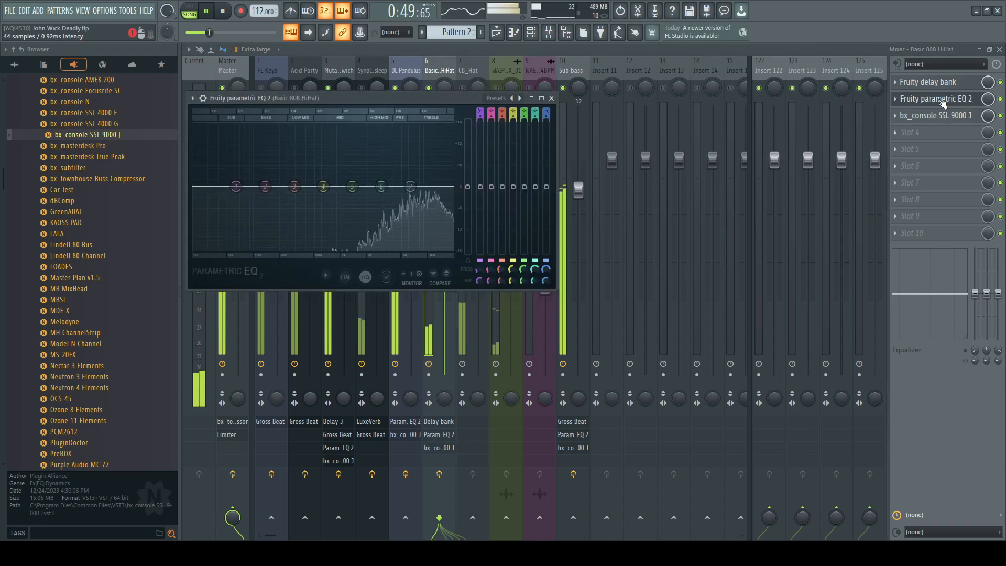
drag(381, 186, 421, 178)
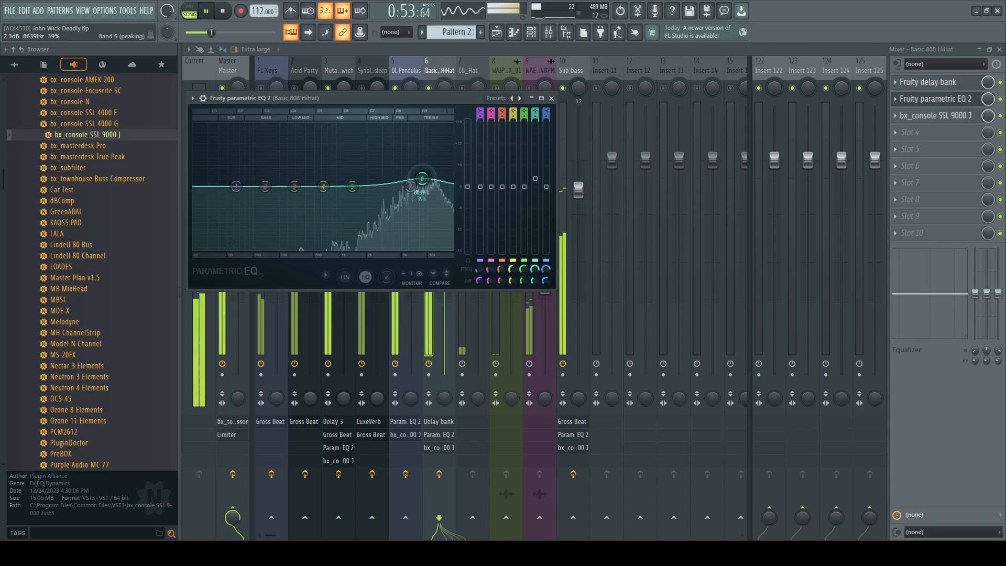
click(532, 99)
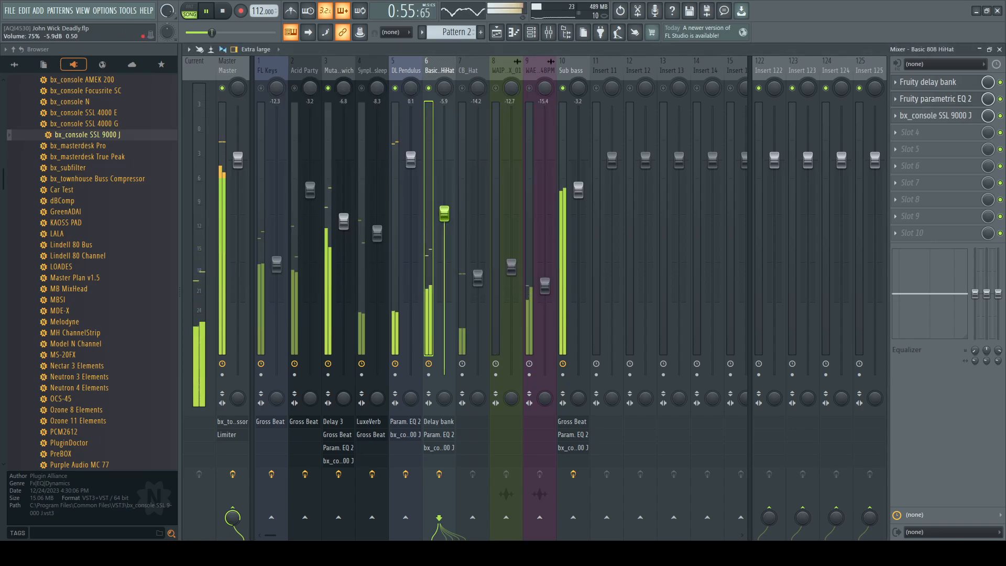
drag(443, 226, 445, 224)
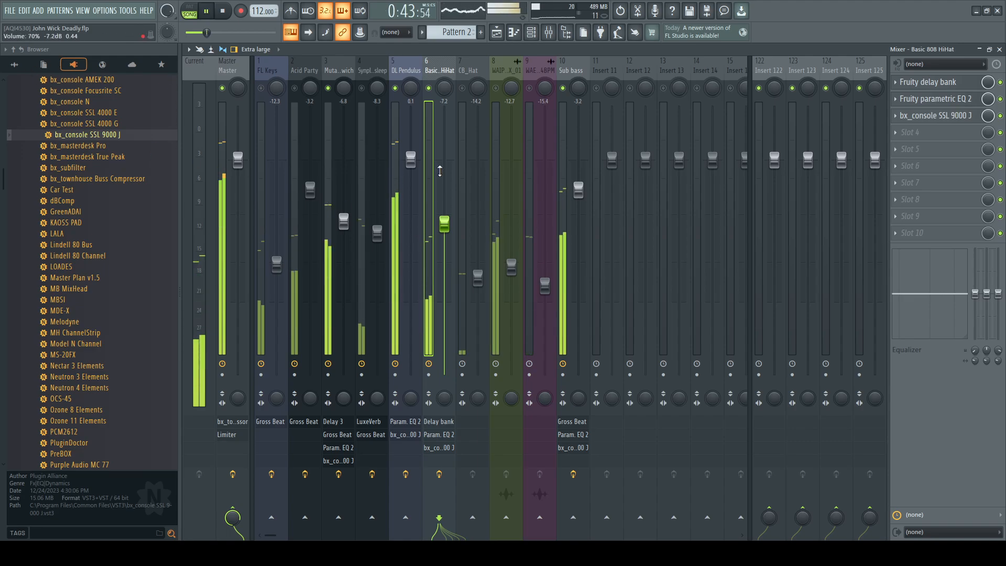
Step: Insert bx_console SSL 9000 J in slot 1 of the CB_Hat track, adjust its dynamics with PRE disabled, and enable both filters
click(477, 74)
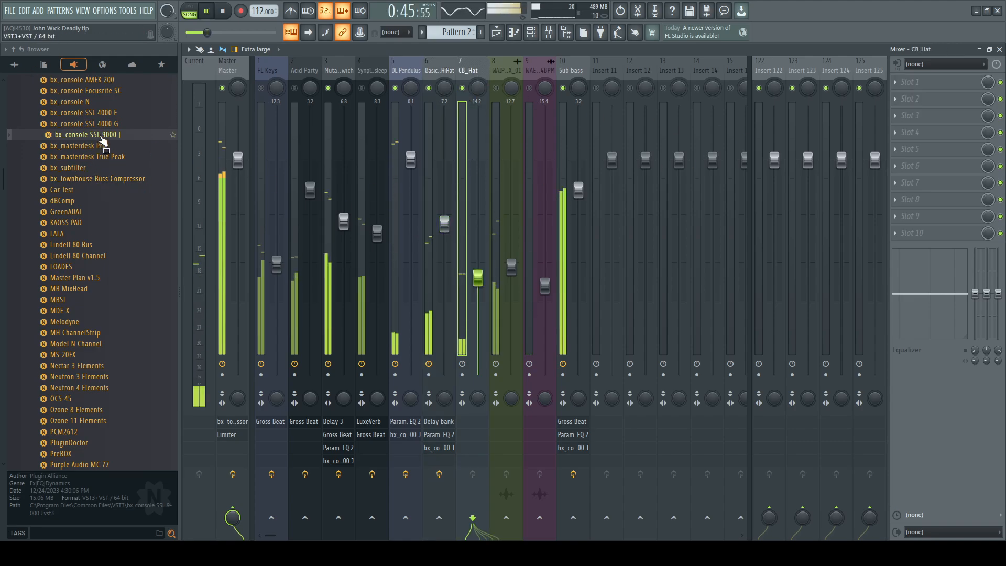
drag(131, 138, 924, 82)
drag(406, 102, 469, 91)
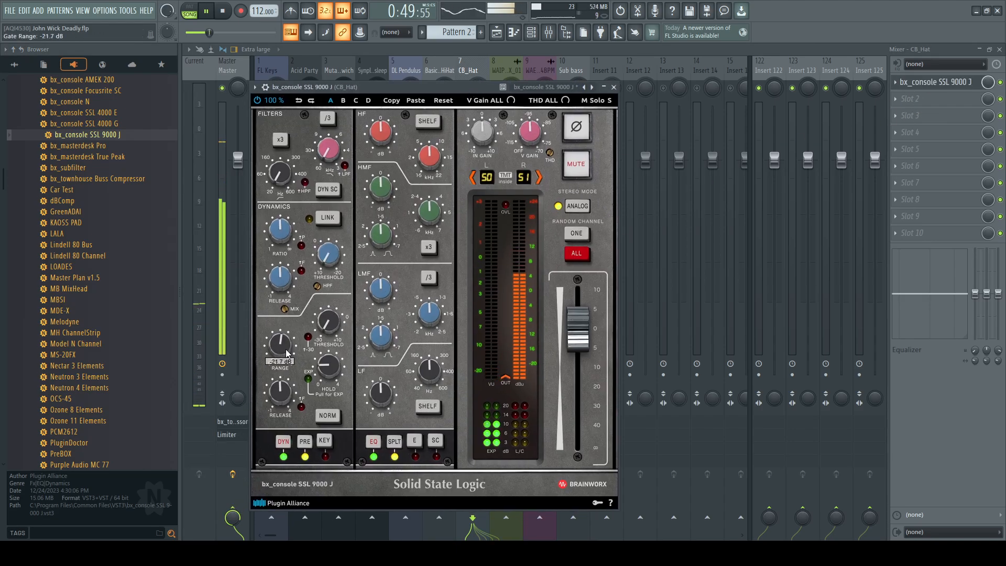
click(311, 439)
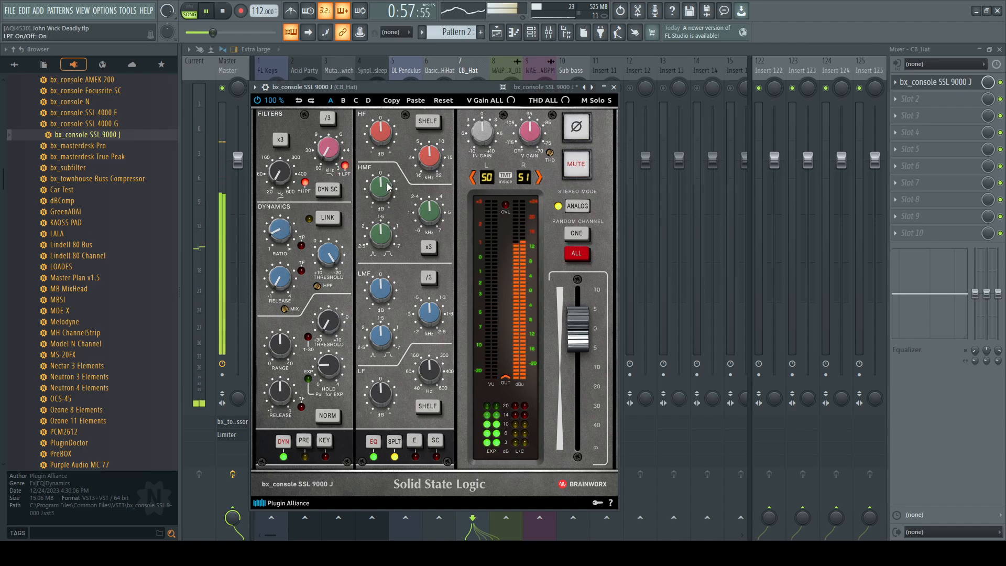
Step: Set the CB_Hat console's high-mid gain to about +0.2 dB and its high gain to +1.9 dB
drag(388, 187, 384, 207)
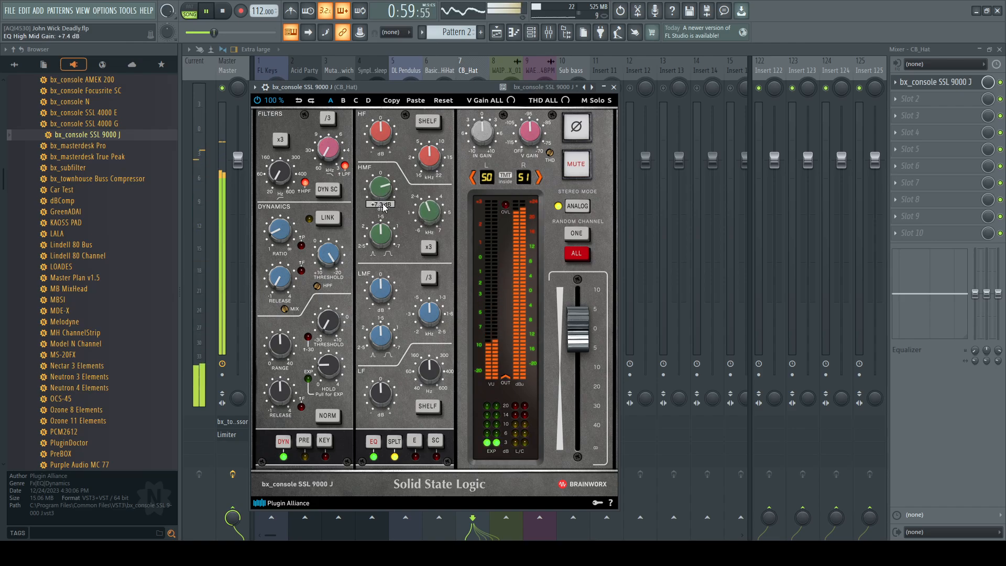
drag(384, 225, 384, 228)
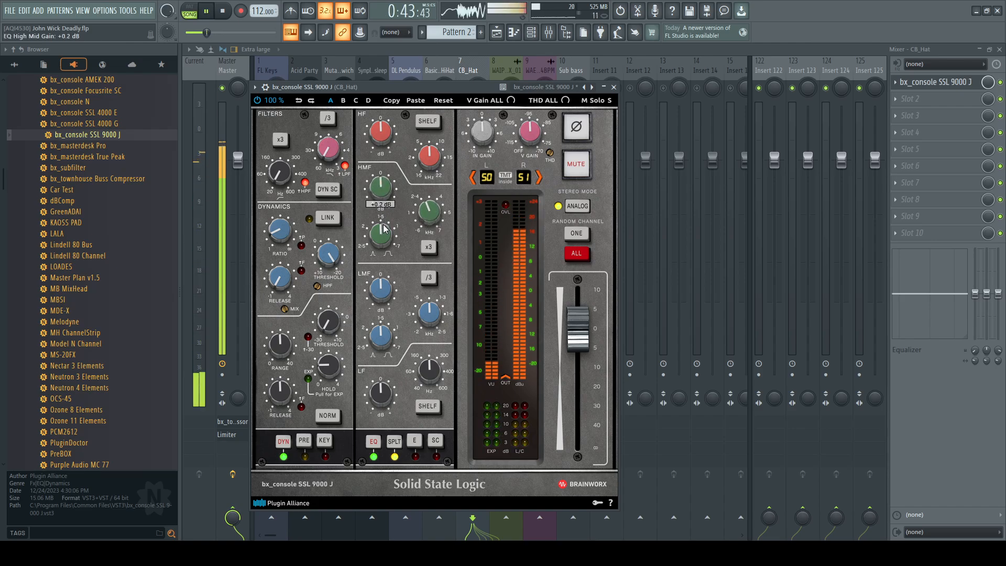
drag(388, 108, 381, 183)
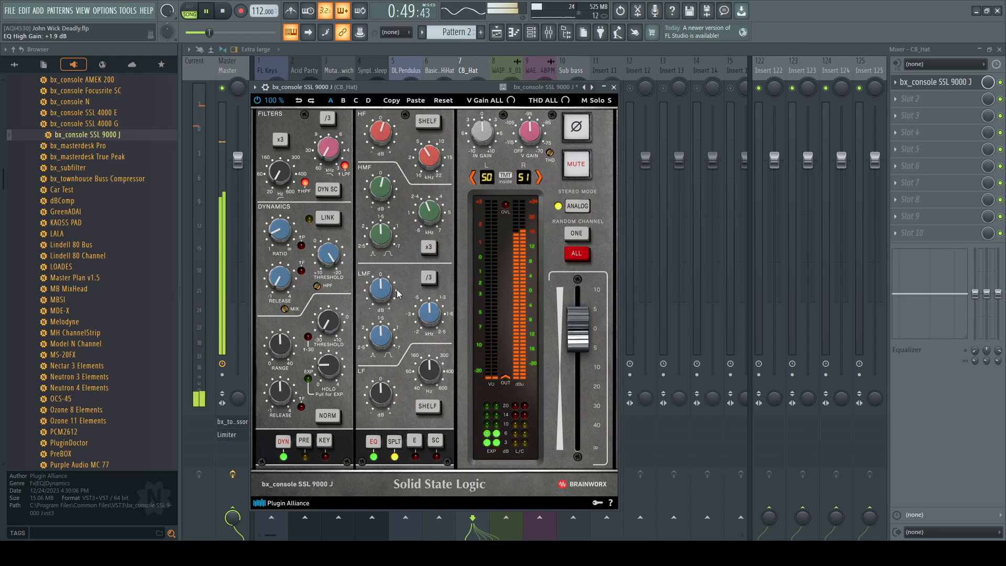
Step: Lower the CB_Hat console's output fader slightly and raise the track's mixer fader to -7.2 dB
drag(583, 343, 585, 361)
click(614, 87)
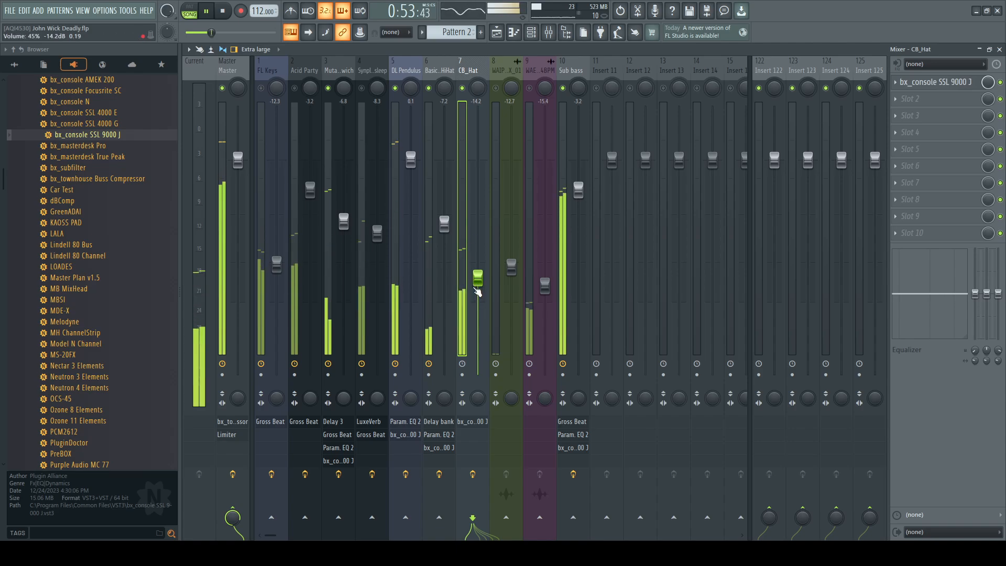
drag(477, 283, 477, 225)
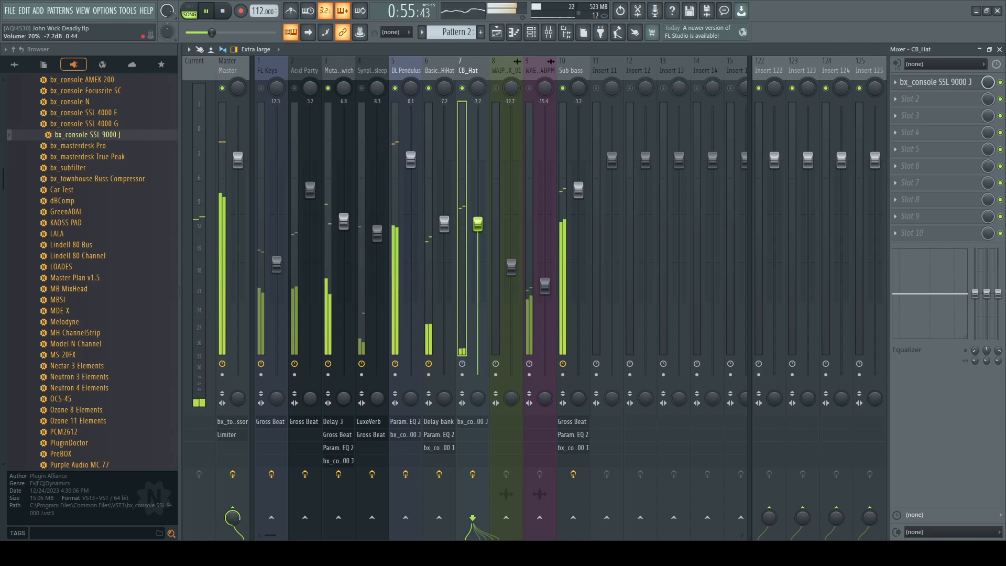
Step: Insert MH ChannelStrip on the CB_Hat track and place it ahead of the SSL 9000 J console
drag(96, 335, 945, 99)
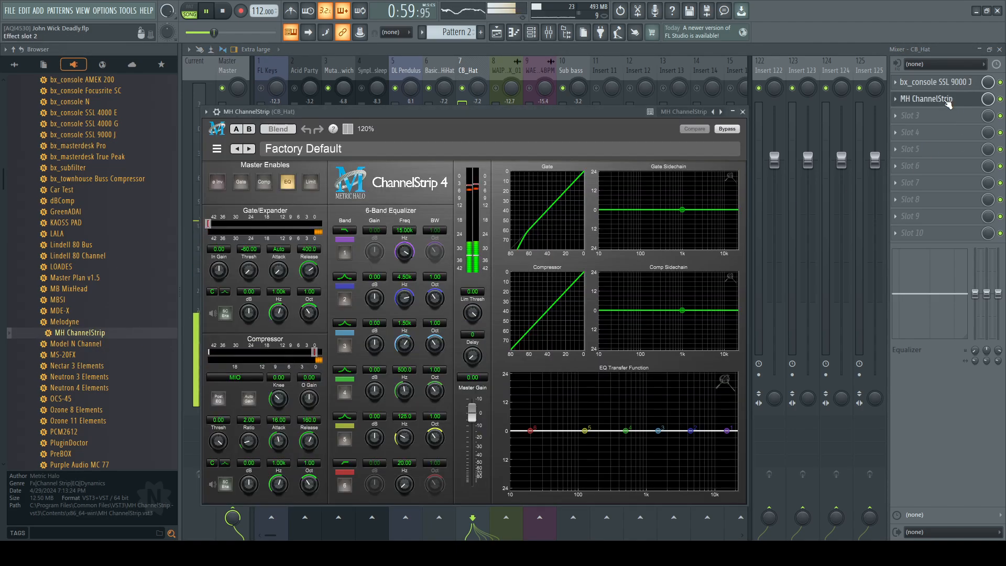
scroll(947, 103, up, 1)
drag(493, 121, 546, 58)
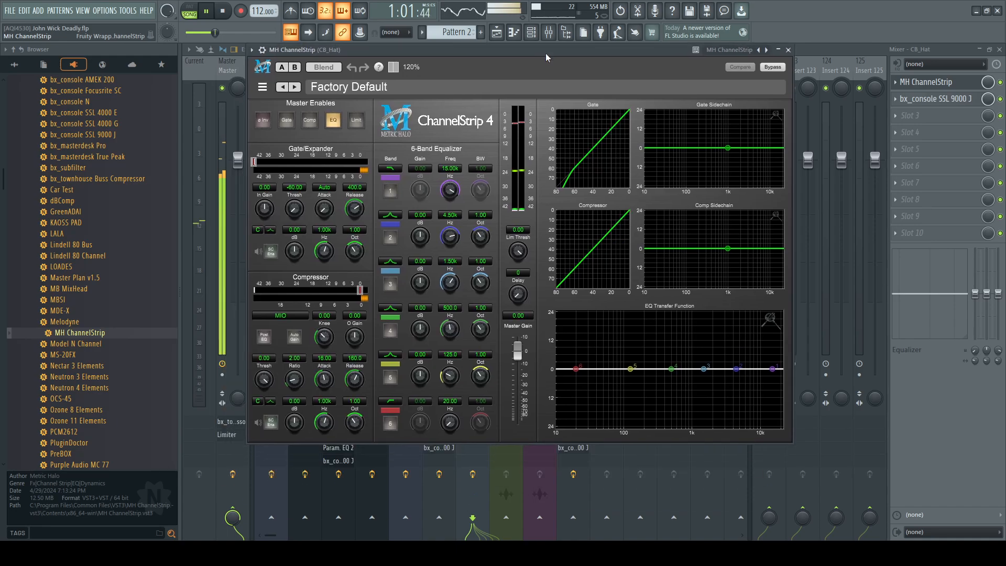
Step: Set CB_Hat's MH ChannelStrip compressor threshold to -24.5 dB, cut EQ band 2 by 1.75 dB at 8.65 kHz, and enable band 1 at 17.22 kHz
drag(360, 294, 347, 295)
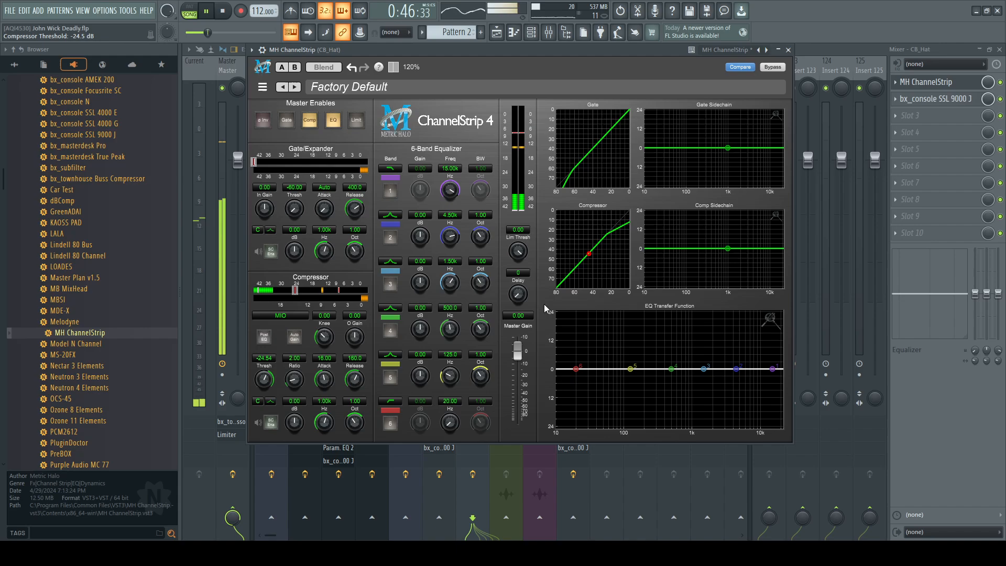
drag(736, 369, 778, 374)
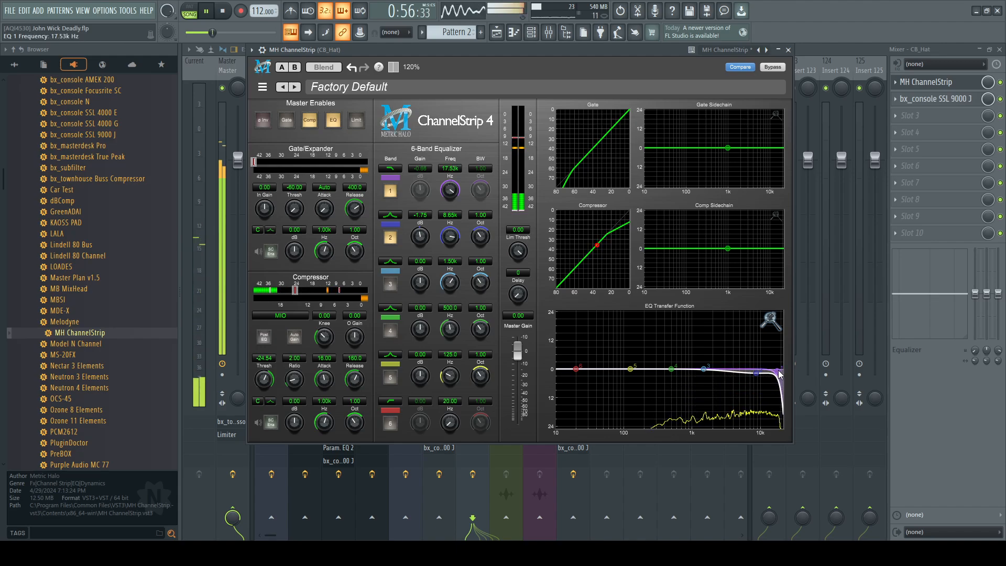
drag(778, 371, 778, 371)
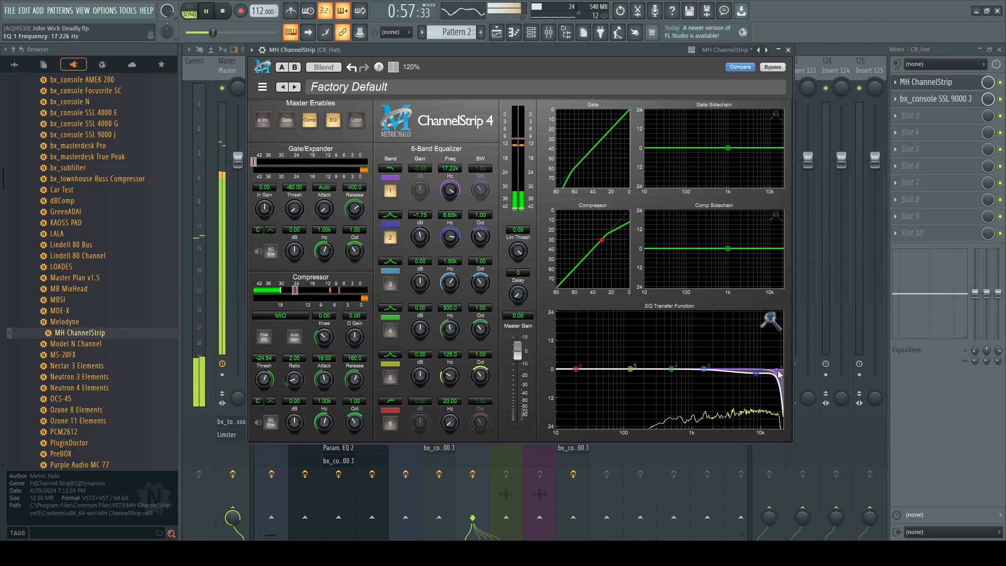
click(788, 51)
Step: Set the Sub bass track's mixer fader to -4.5 dB
mouse_move(579, 191)
mouse_down()
mouse_move(579, 218)
mouse_move(579, 204)
mouse_up()
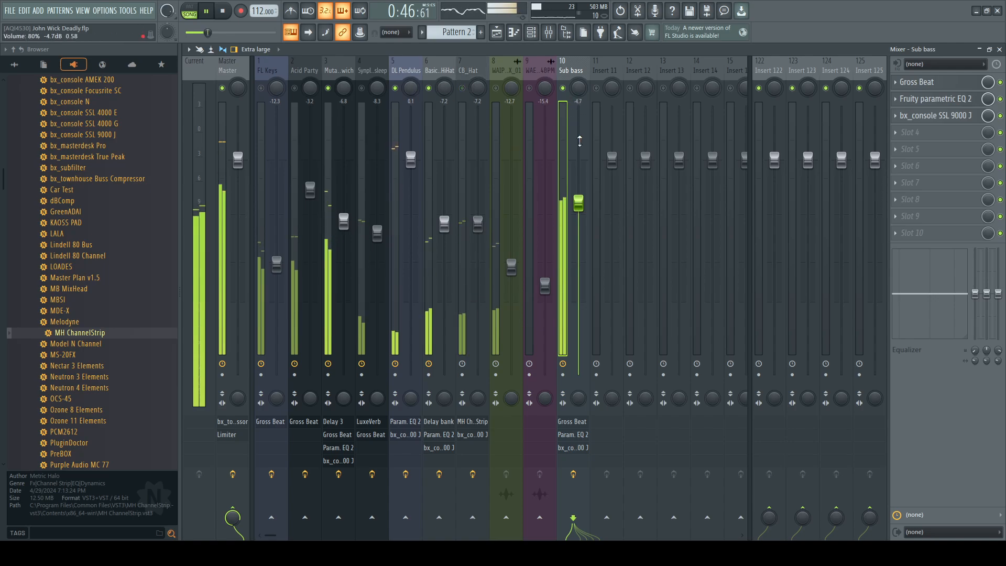
drag(579, 203, 578, 201)
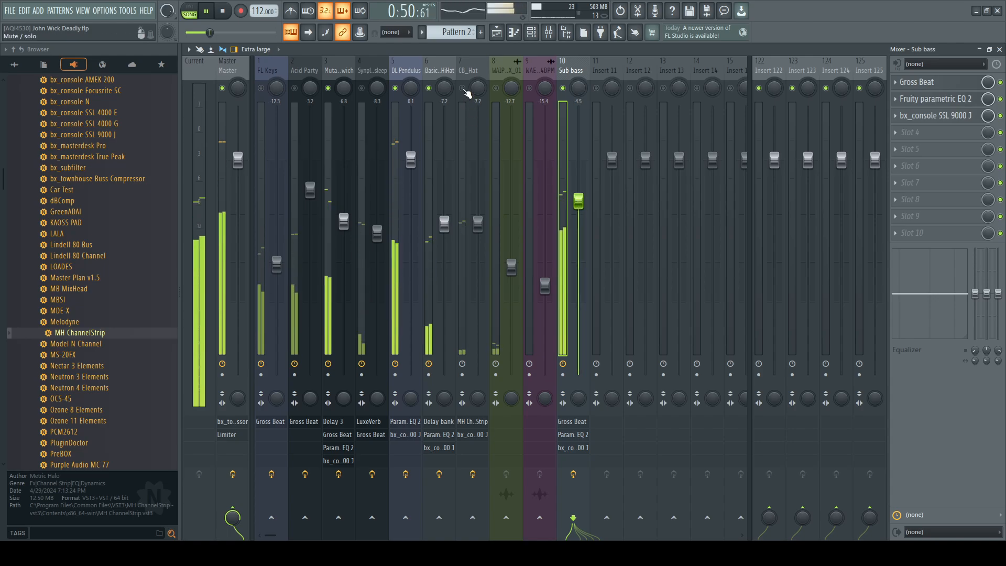
Step: Set the CB_Hat SSL console's high-mid gain to +1.3 dB and high gain to +0.8 dB, and raise the mixer fader to -6.7 dB
click(474, 115)
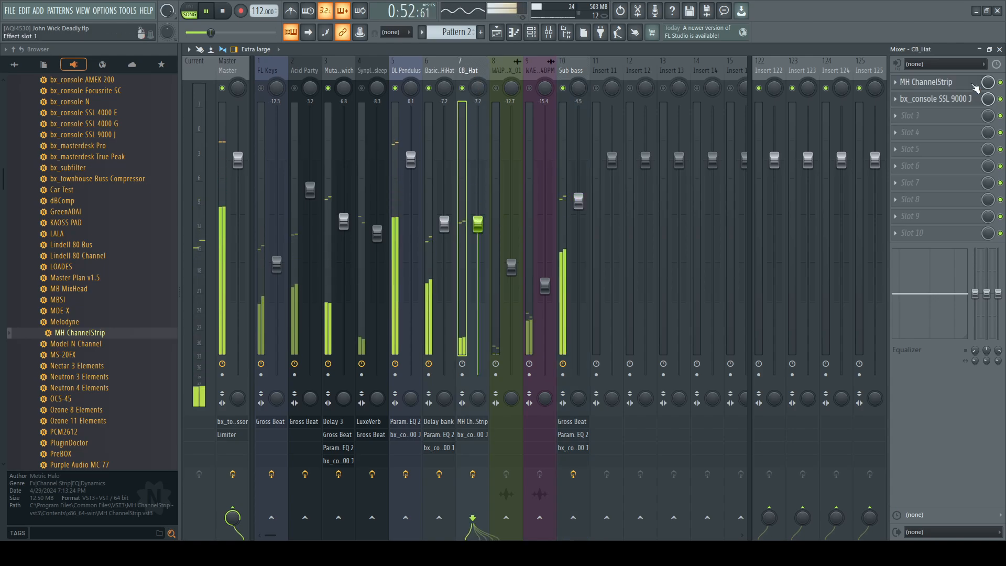
click(934, 100)
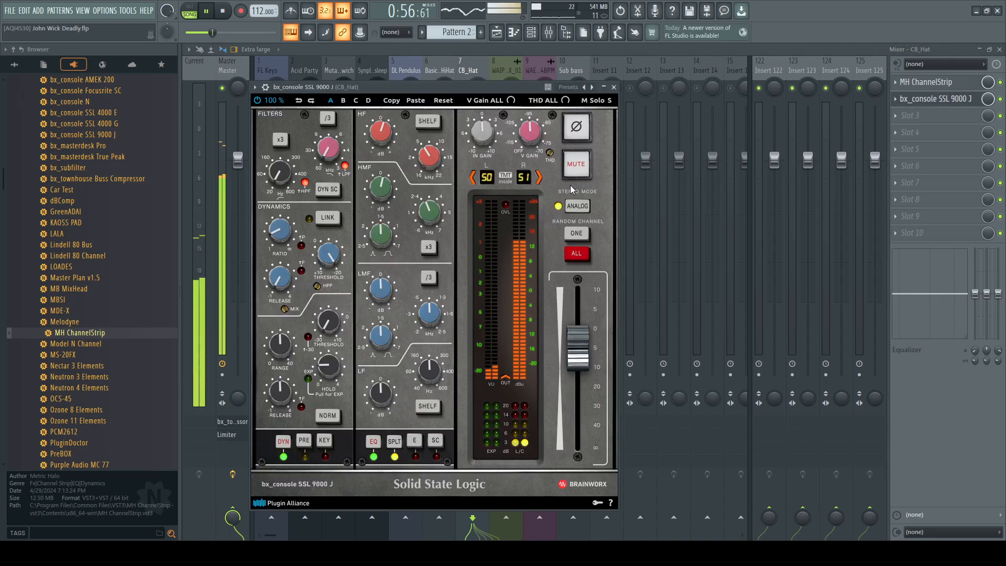
drag(383, 192, 385, 194)
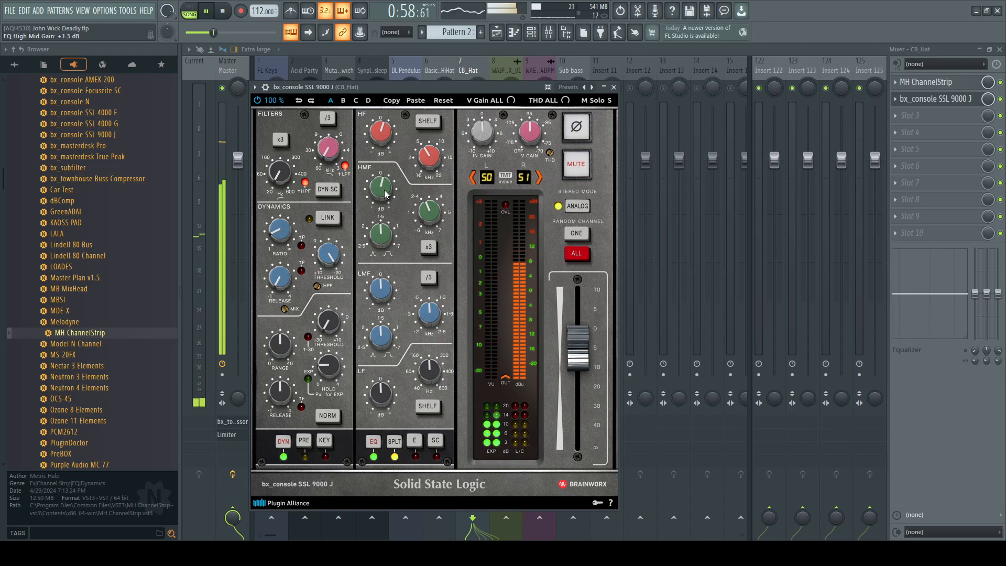
drag(384, 142, 386, 149)
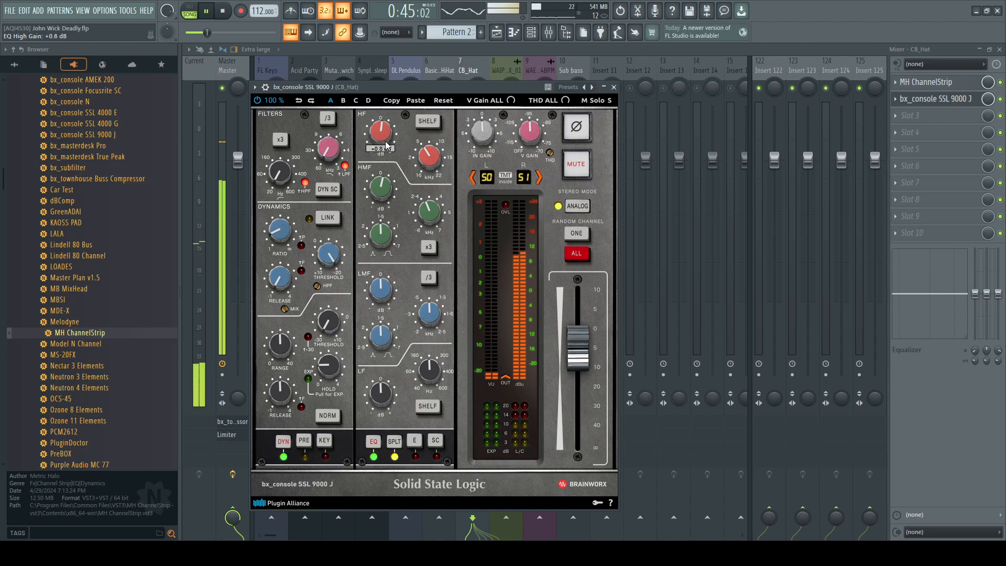
click(614, 87)
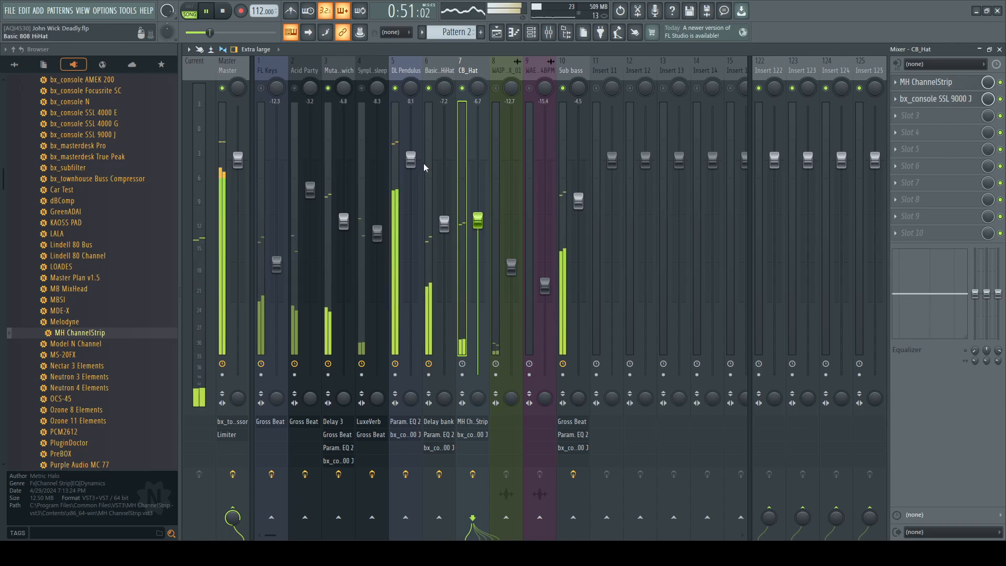
Step: Check the gain setting of the Fruity Limiter on the Master track
click(231, 73)
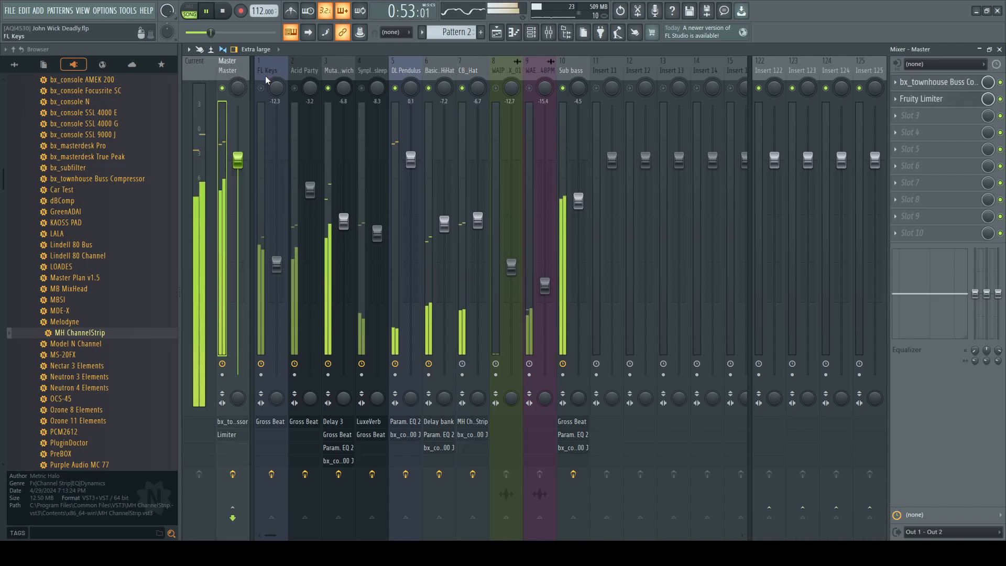
click(929, 101)
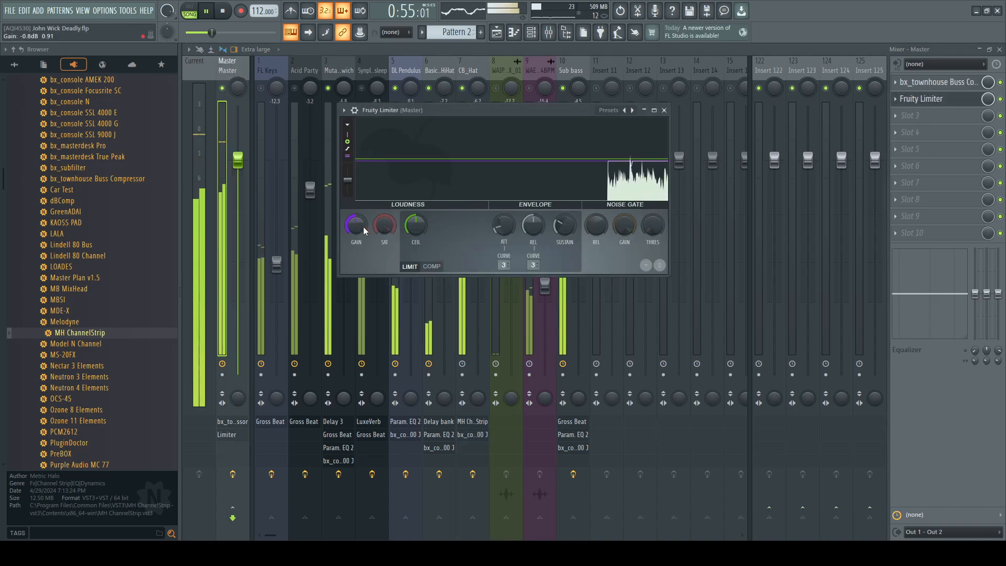
click(664, 110)
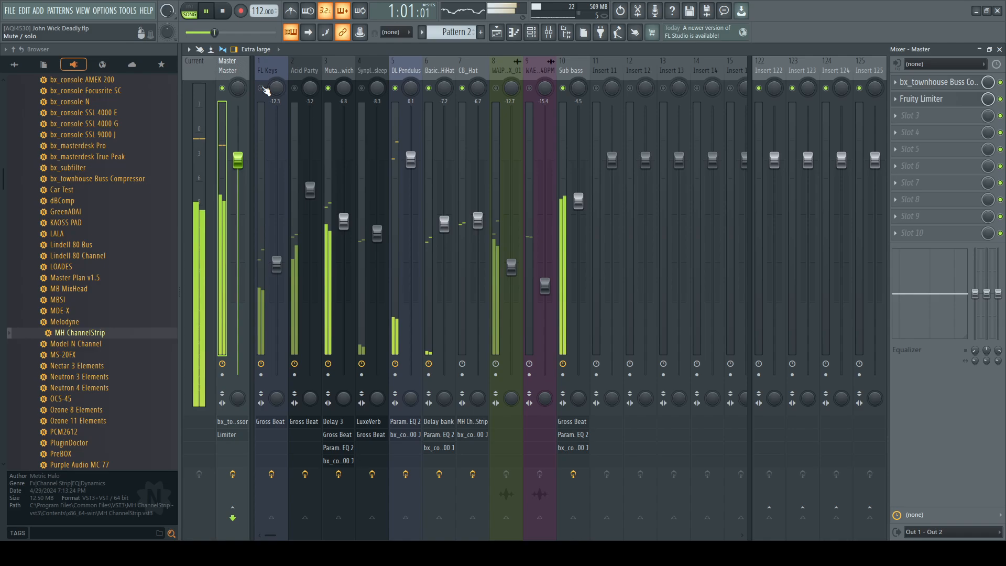
Step: Insert bx_console SSL 9000 J in slot 2 of the FL Keys track and adjust its dynamics with a 1.3:1 compressor ratio and PRE disabled
click(286, 101)
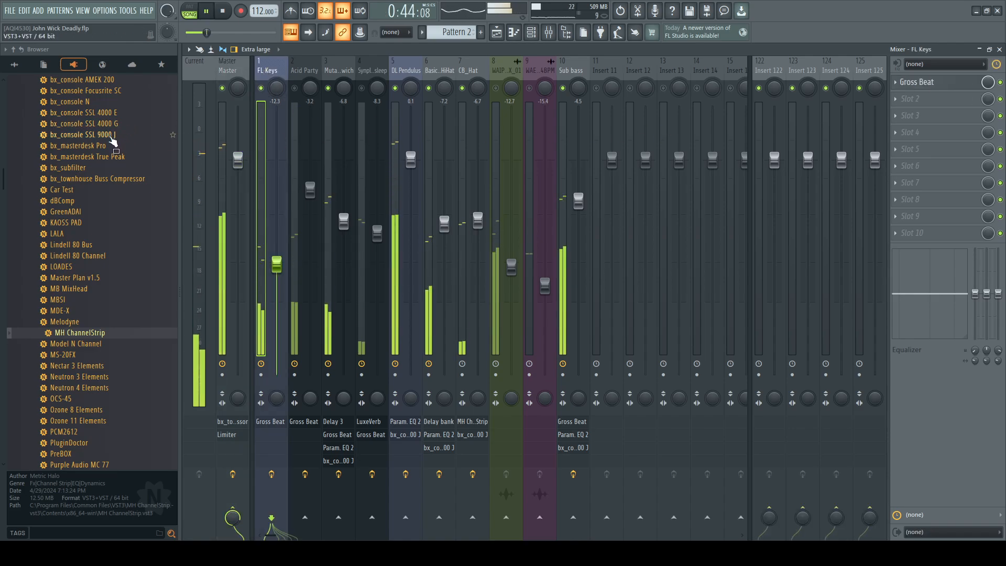
drag(130, 134, 929, 101)
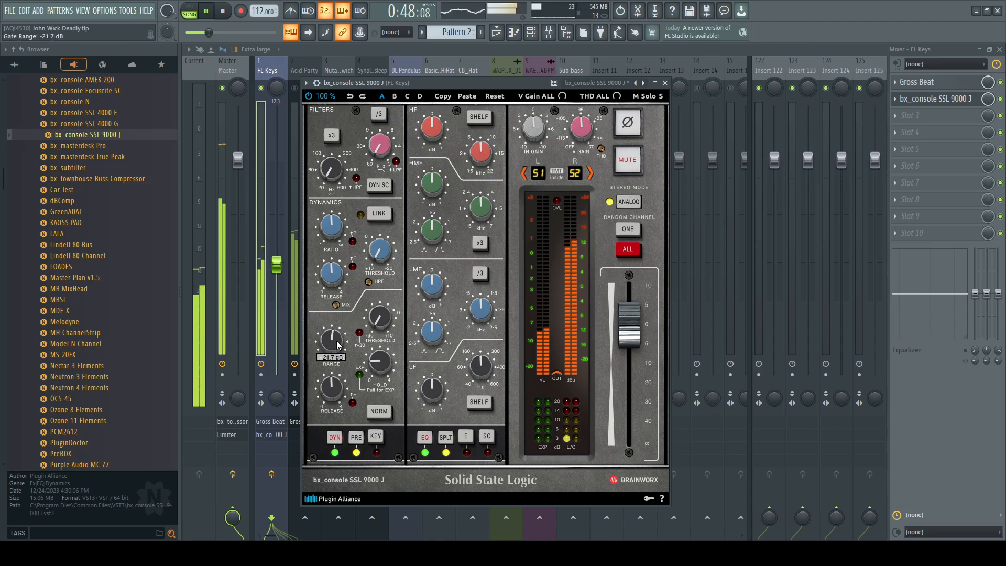
click(361, 438)
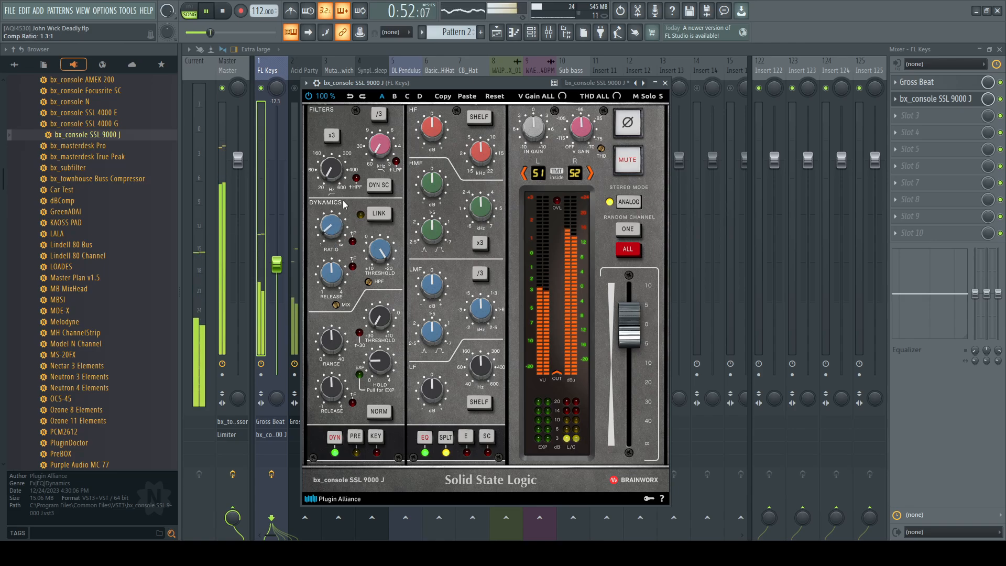
Step: Enable both filters on the FL Keys console, set the low EQ frequency to about 334 Hz, and set the low-mid gain to +0.4 dB
drag(431, 388, 481, 350)
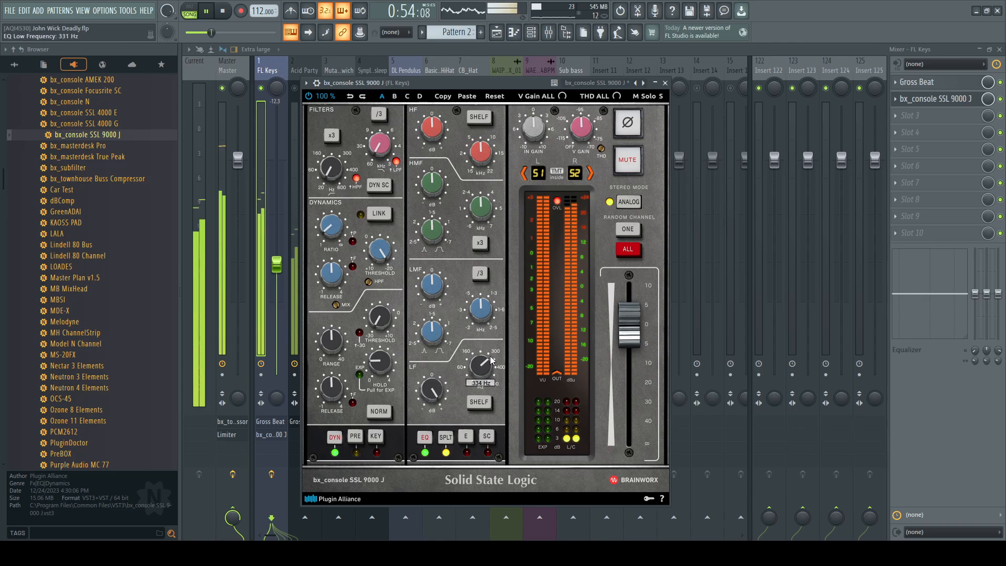
drag(434, 390, 436, 426)
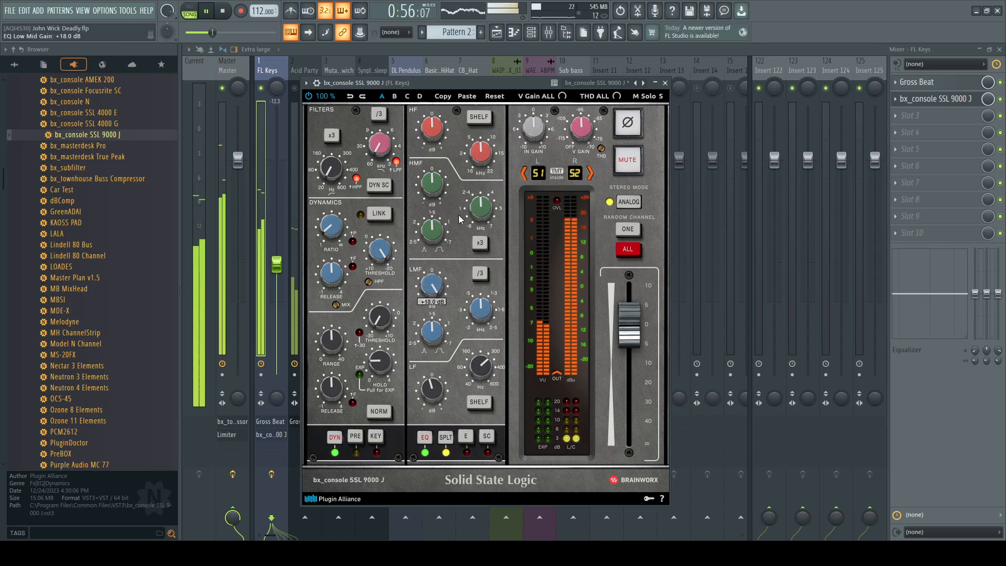
drag(483, 312, 435, 317)
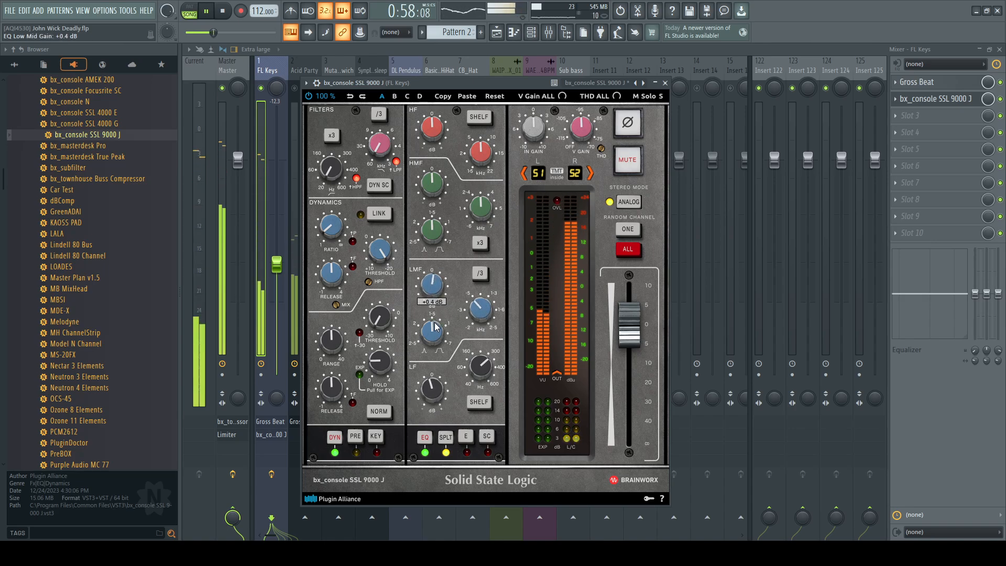
Step: Set the FL Keys console's high-mid gain to +1.1 dB and its high gain to +2.6 dB
drag(479, 210, 435, 225)
key(space)
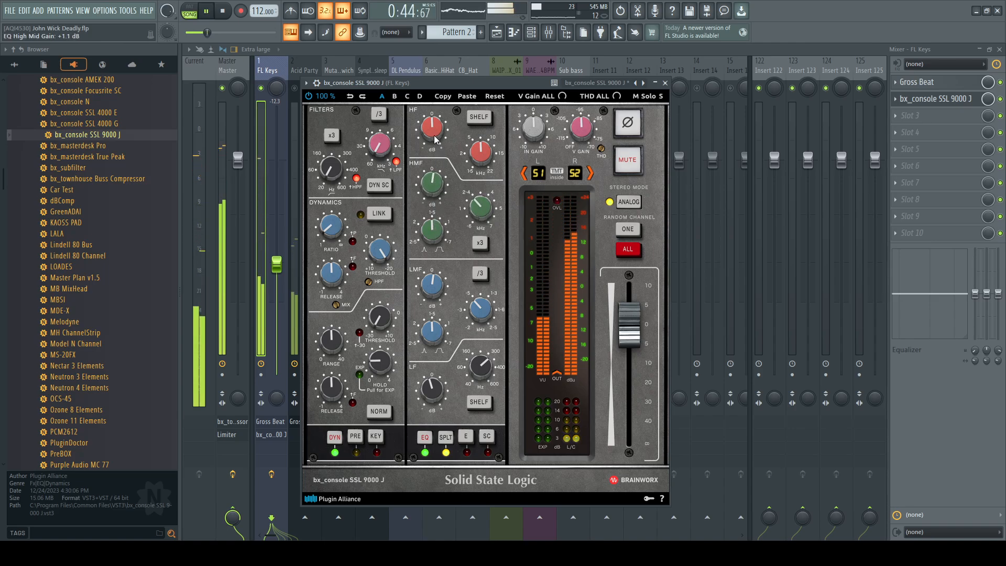
drag(429, 137, 434, 177)
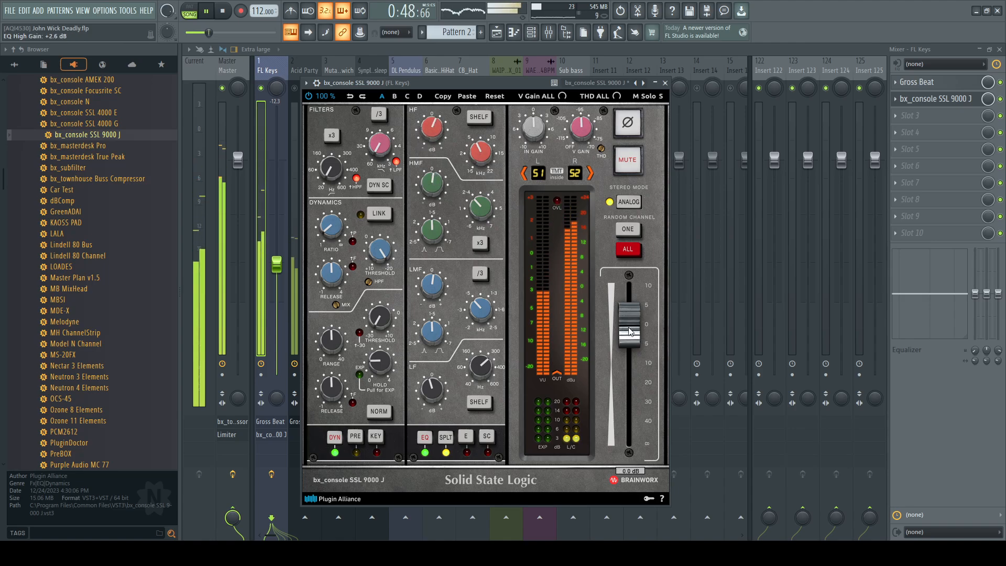
Step: Lower the FL Keys console's output slightly and its mixer fader to -12.7 dB, and save the project
drag(629, 331, 628, 336)
click(665, 82)
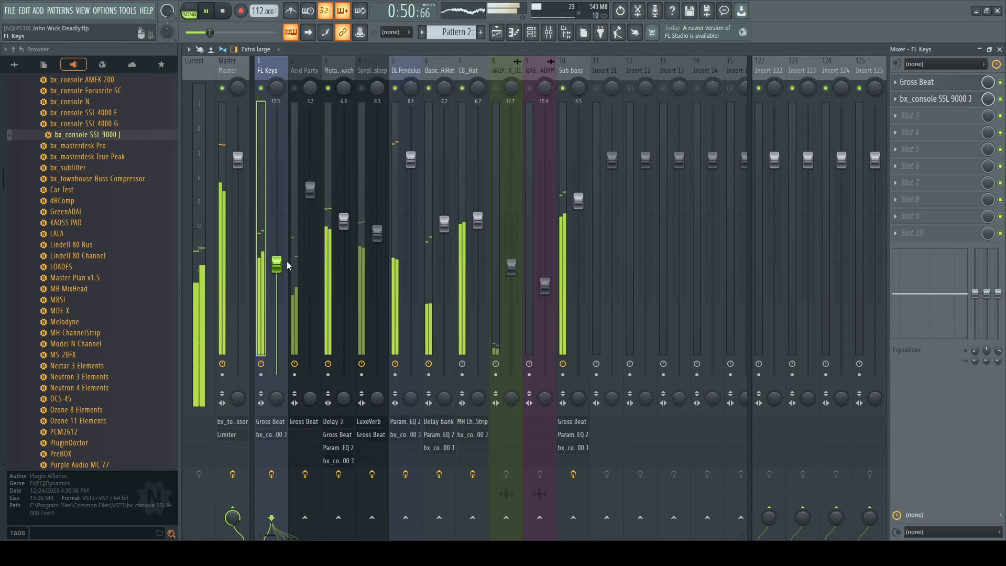
drag(277, 264, 276, 268)
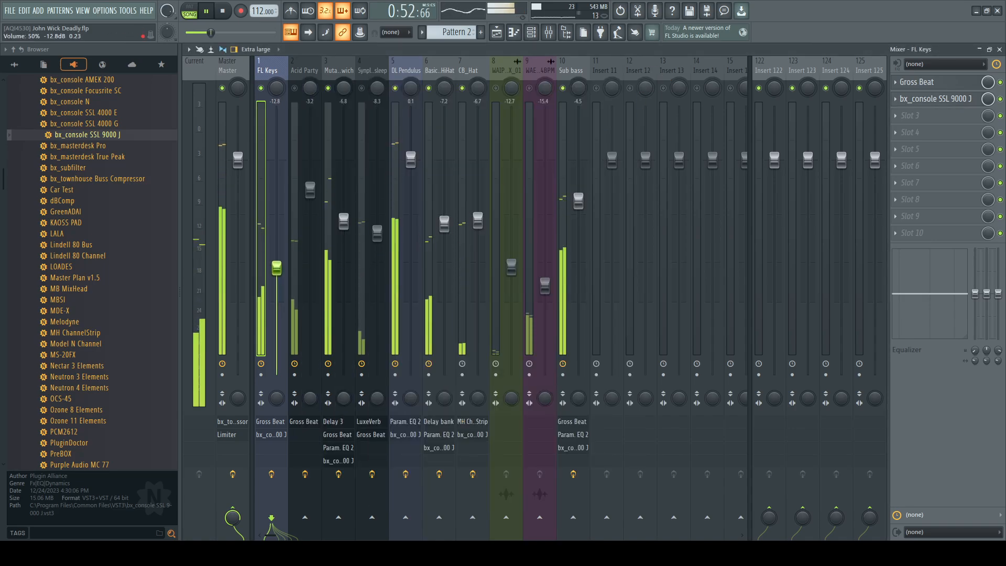
key(ctrl+s)
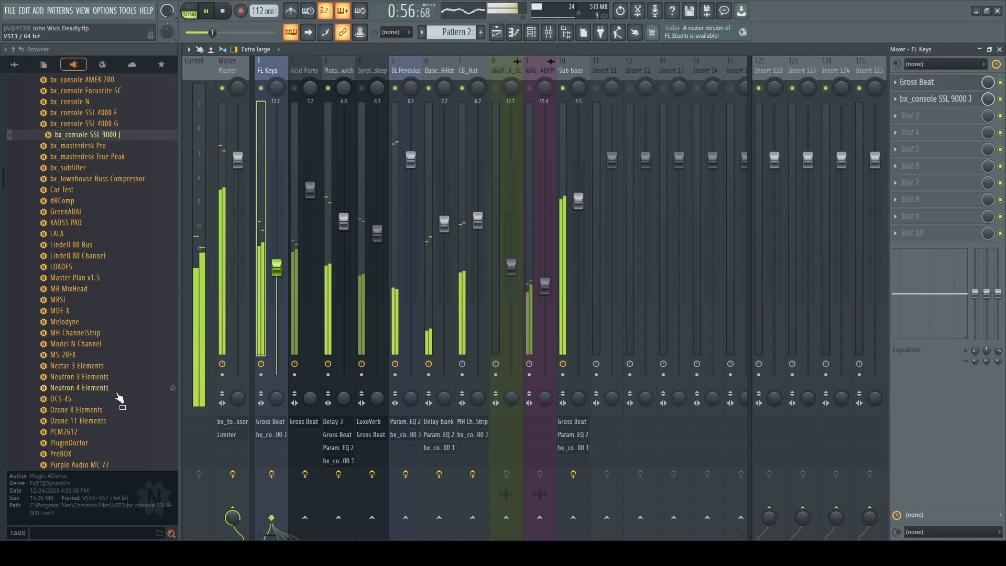
Step: Insert MBSI in slot 2 of the FL Keys track, ahead of the SSL 9000 J console
scroll(118, 314, down, 7)
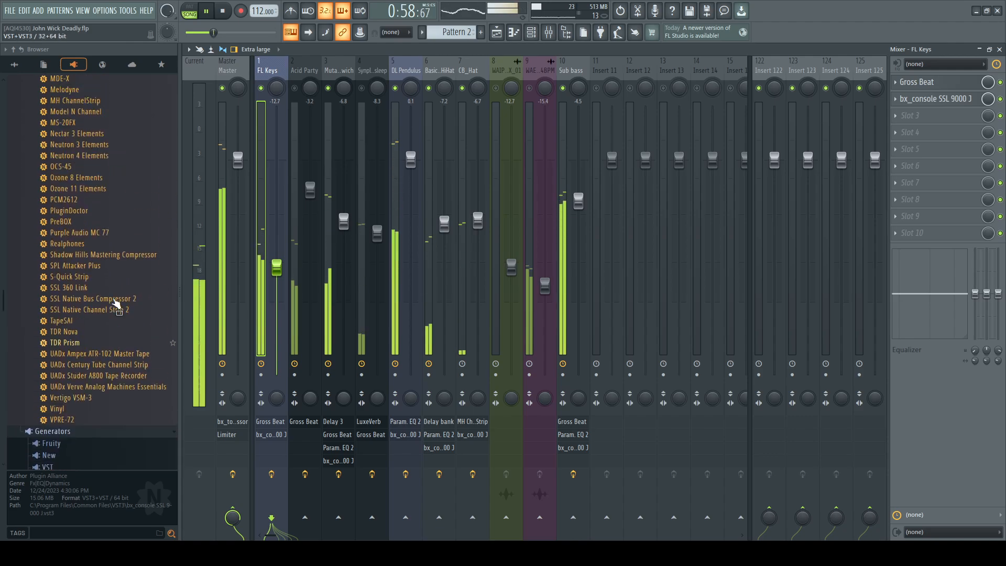
scroll(114, 298, up, 3)
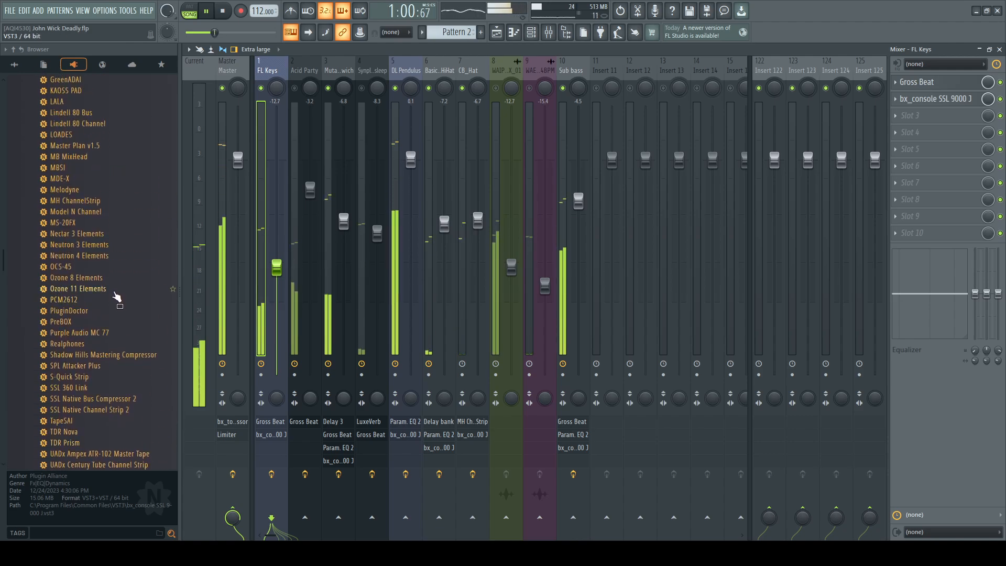
drag(61, 167, 937, 122)
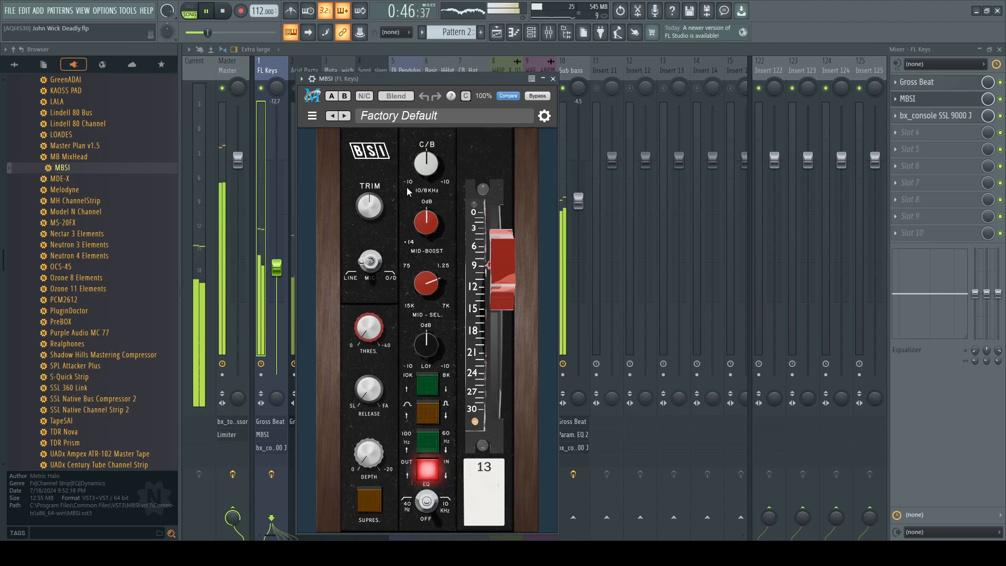
Step: Boost the highs on the FL Keys MBSI, adjust its mid frequency selector, and set the low-frequency cut to -2 dB
mouse_move(428, 165)
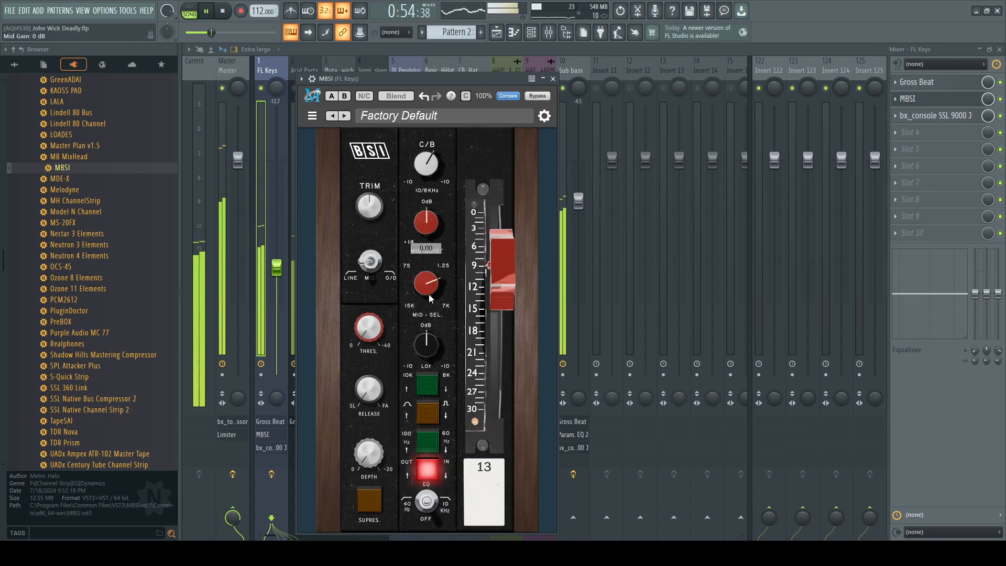
drag(428, 355, 428, 370)
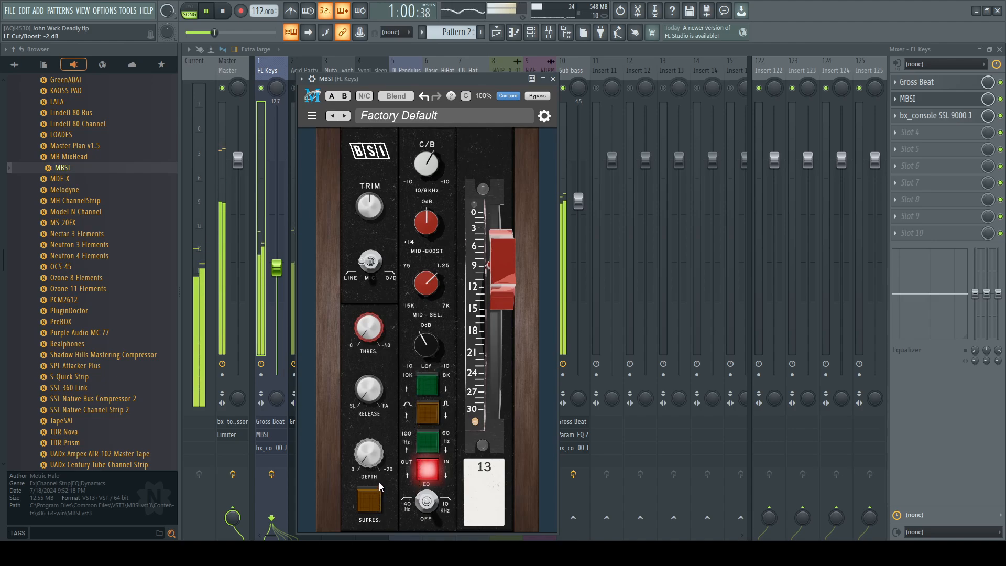
drag(448, 82, 448, 75)
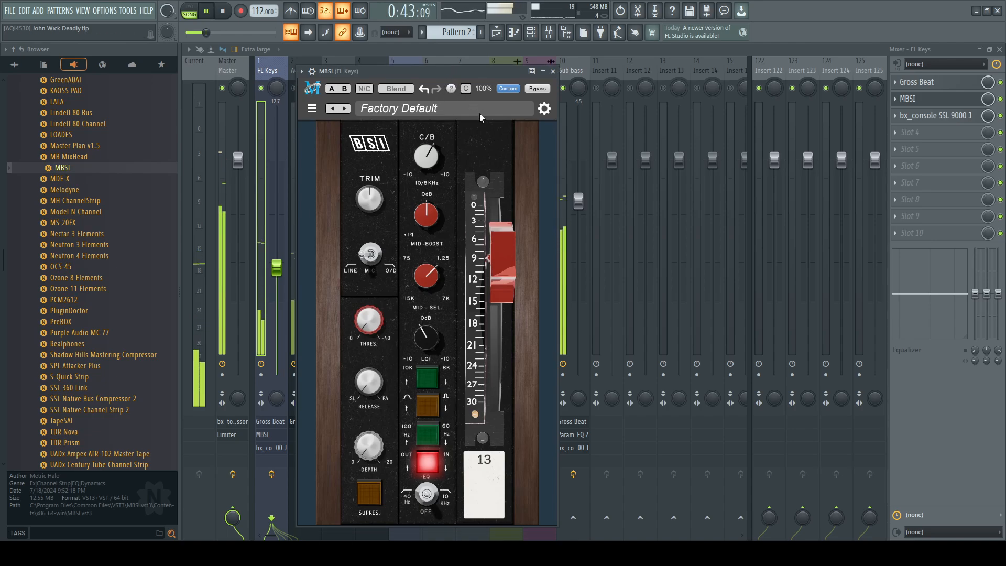
click(553, 71)
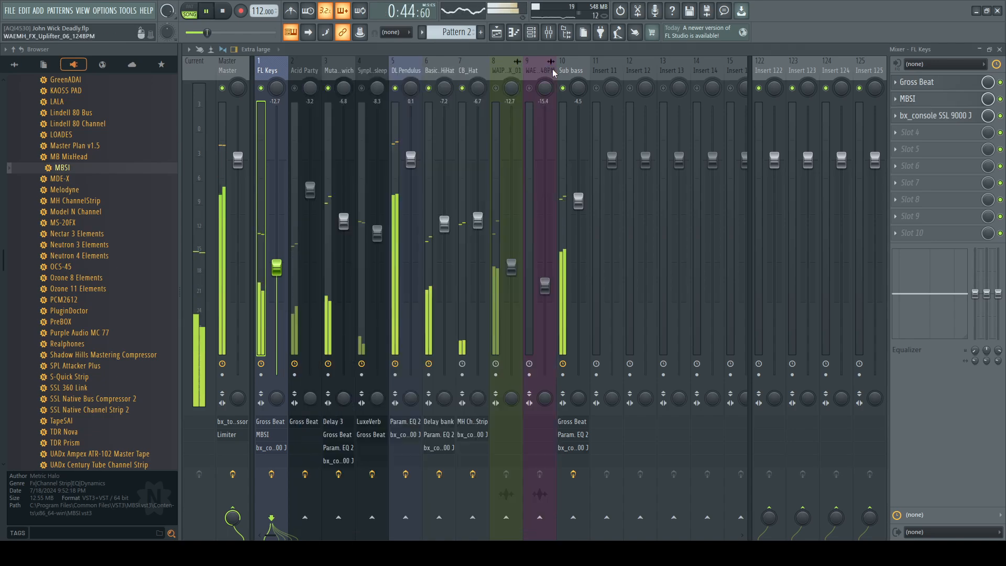
Step: Insert Fruity parametric EQ 2 on the FL Keys track between MBSI and the SSL 9000 J console
click(922, 117)
click(665, 82)
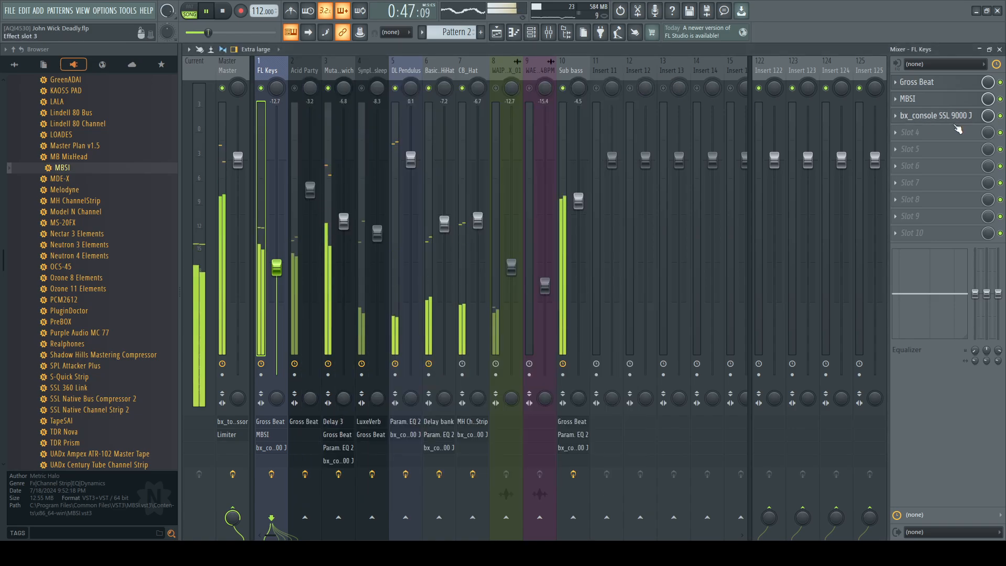
click(957, 129)
click(773, 395)
scroll(941, 136, up, 1)
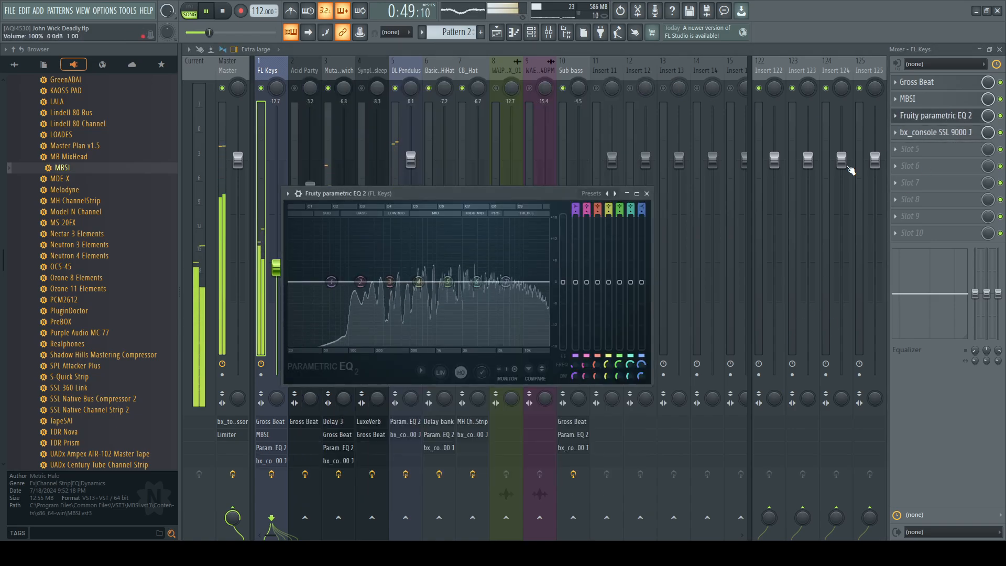
Step: Lower bands 6 and 7 of the FL Keys parametric EQ slightly and raise band 5 to 0.4 dB at 1381 Hz
drag(508, 193, 532, 154)
drag(530, 251, 505, 249)
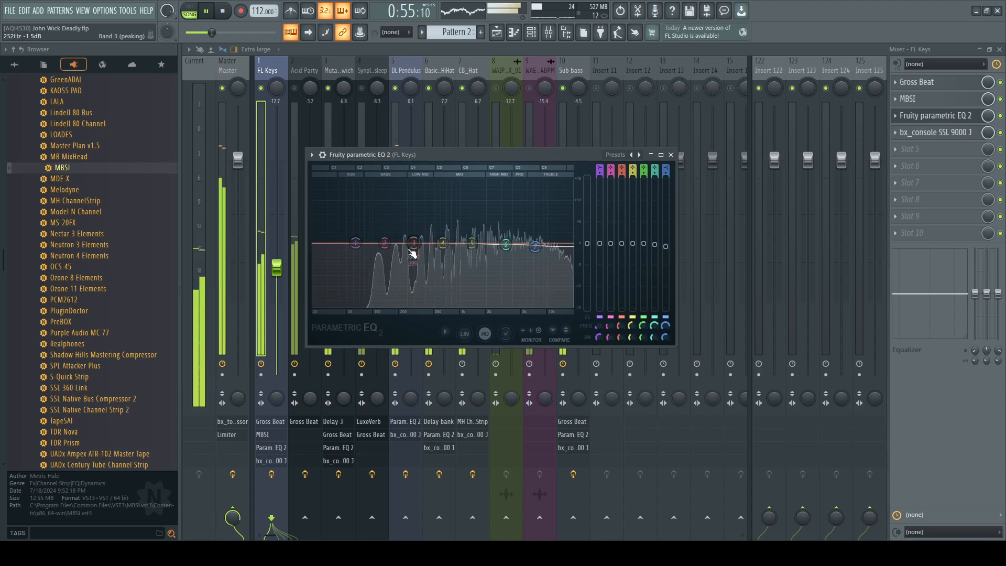
drag(410, 249, 467, 248)
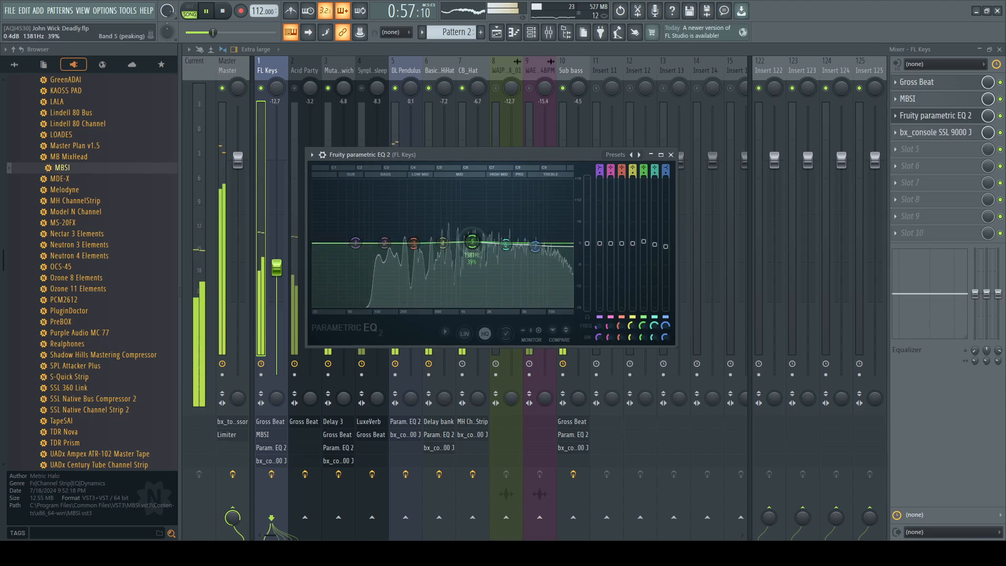
Step: Insert MBSI in slot 2 of the Acid Party track, after Gross Beat
click(670, 155)
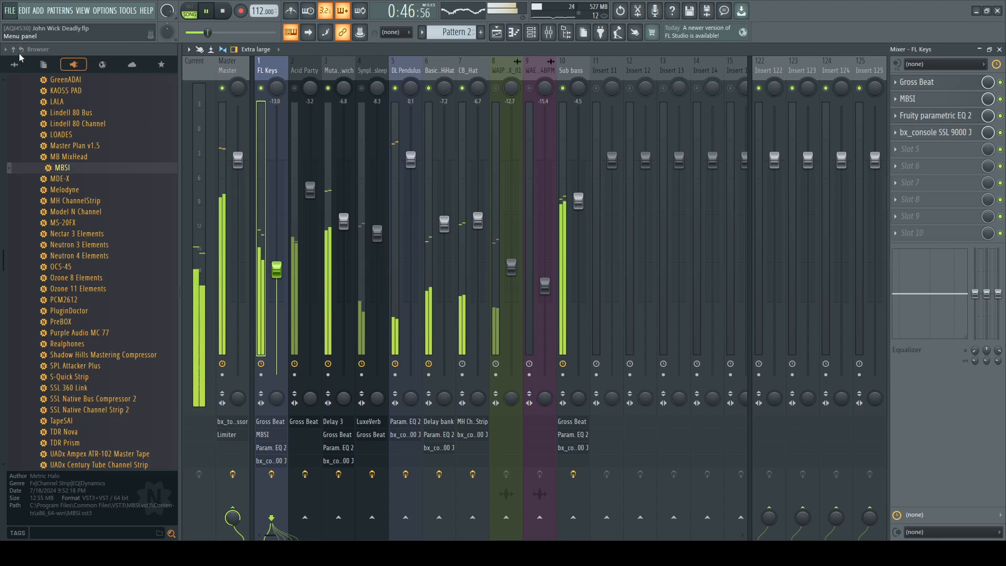
click(309, 69)
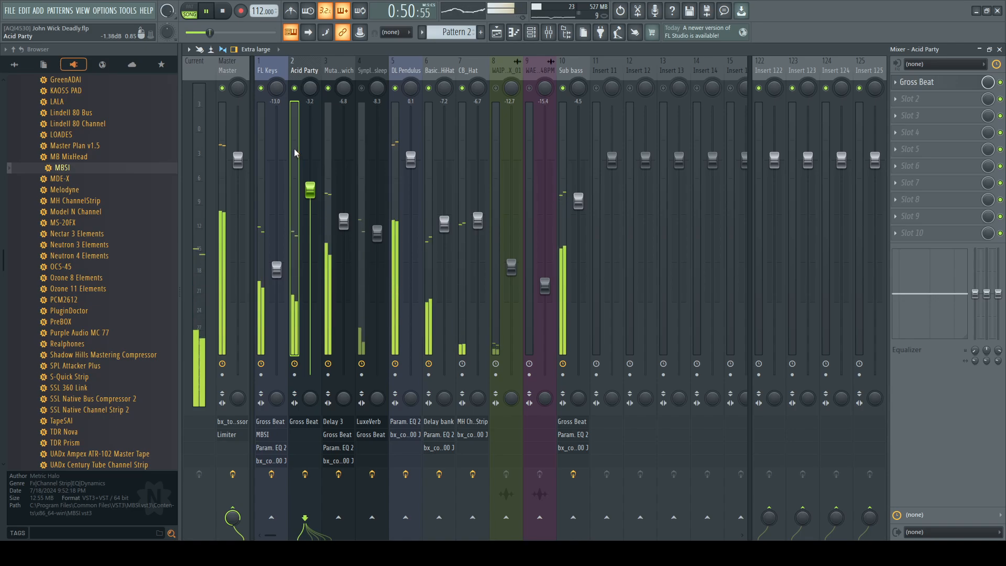
drag(81, 168, 916, 101)
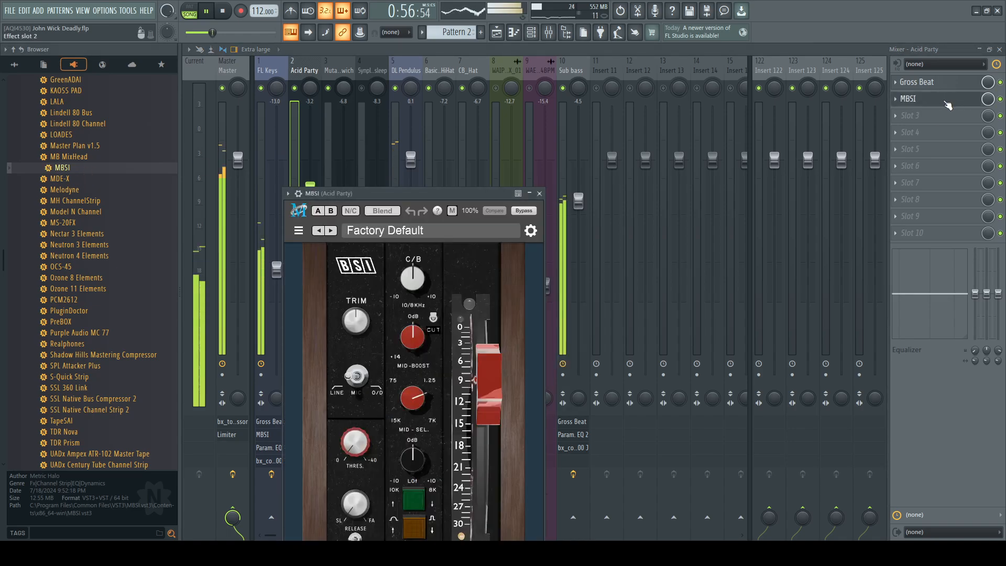
drag(465, 193, 516, 50)
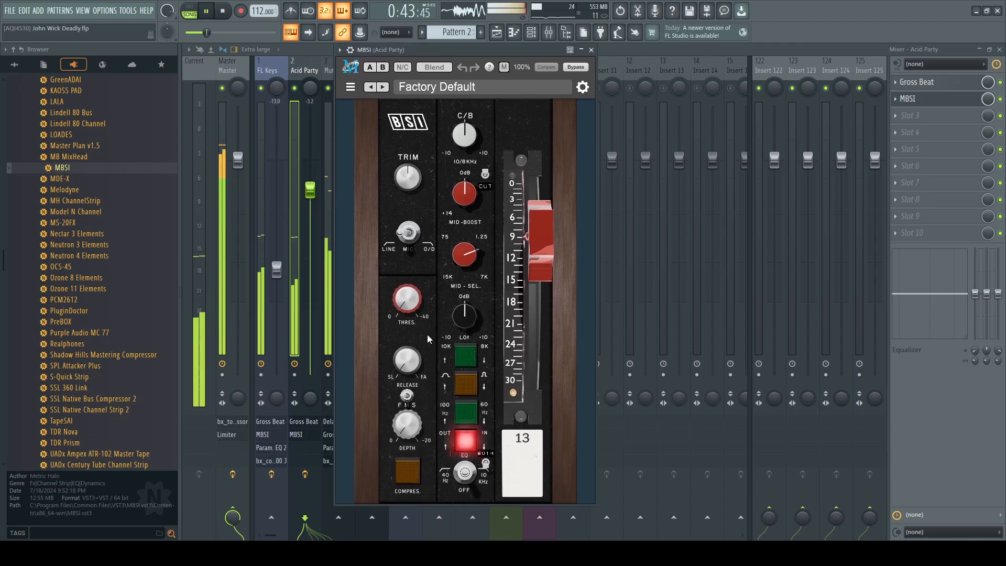
click(592, 50)
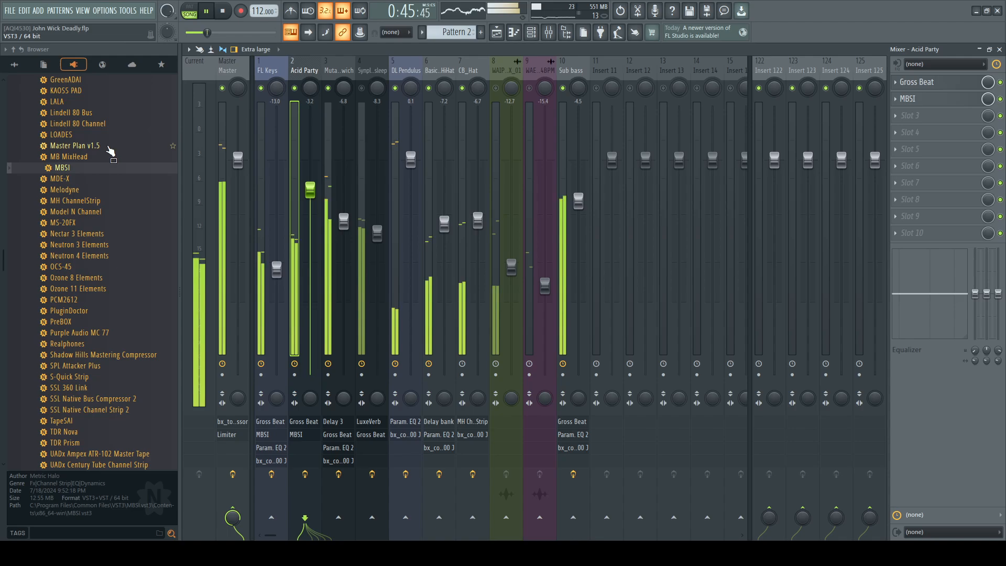
Step: Insert bx_console SSL 9000 J in slot 3 of the Acid Party track and assign this instance a random channel
scroll(99, 168, up, 6)
drag(84, 200, 917, 116)
drag(418, 102, 493, 88)
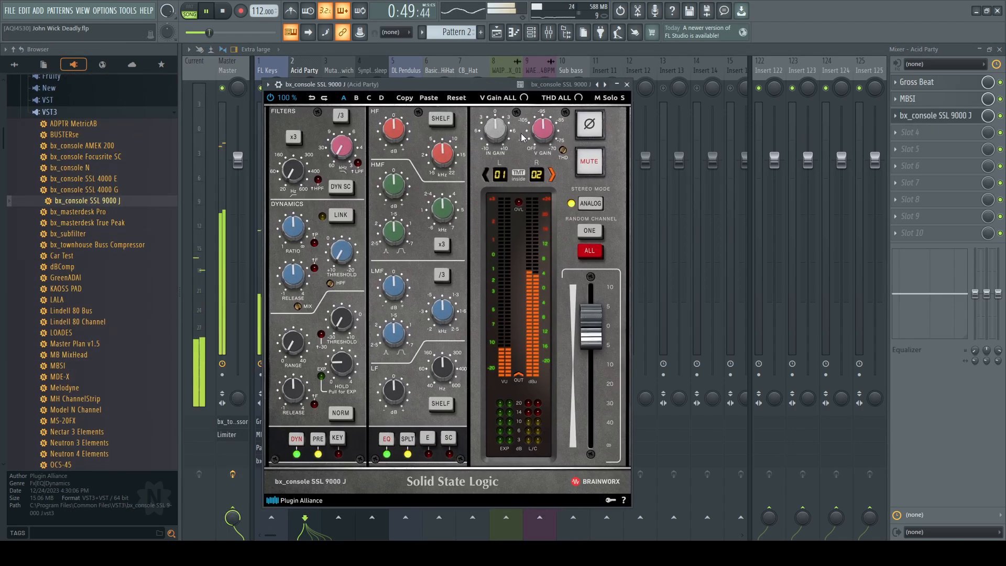
click(595, 230)
click(628, 85)
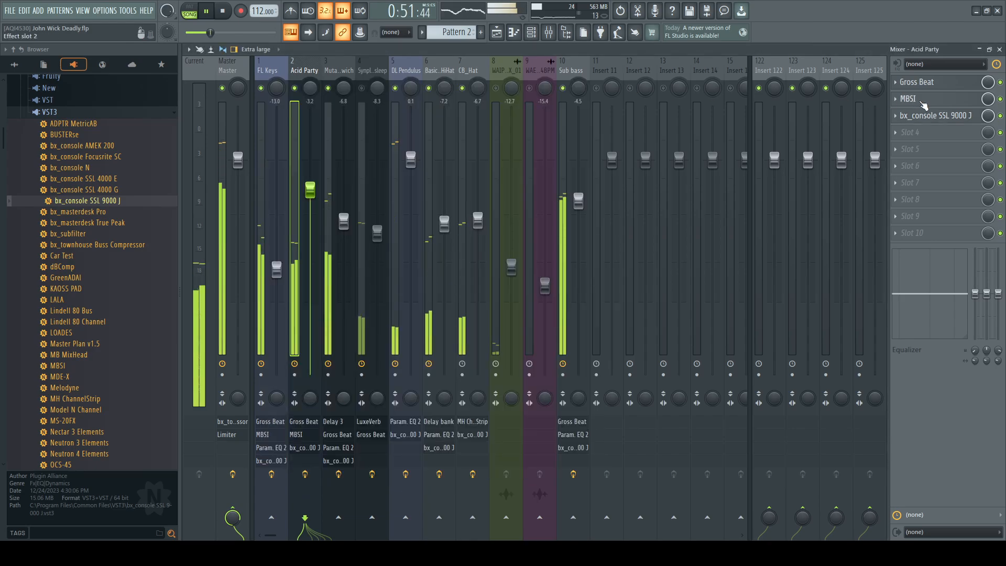
Step: Switch the Acid Party MBSI to Classic mode and set its low-frequency boost to +4 dB
click(921, 99)
click(504, 67)
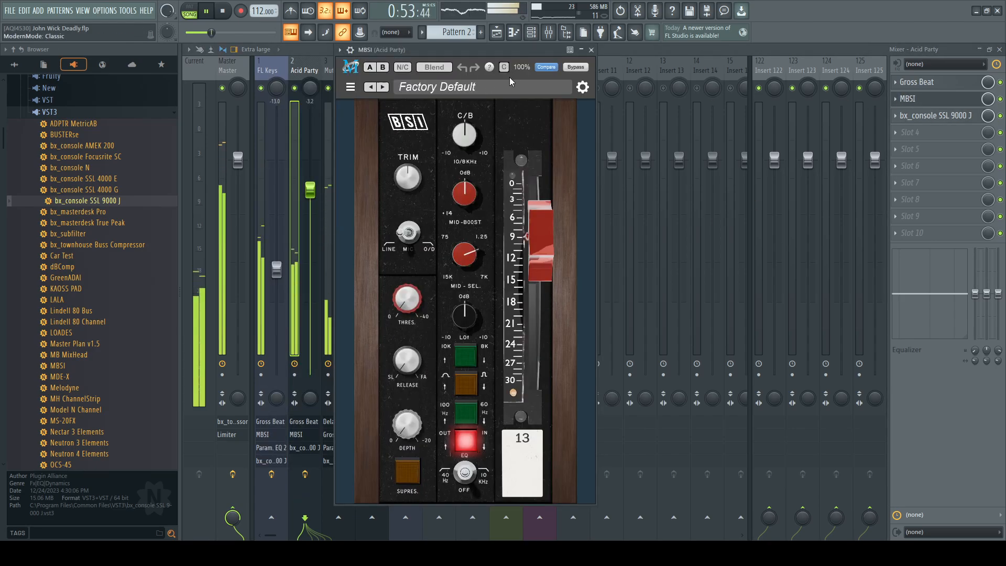
drag(468, 309, 478, 236)
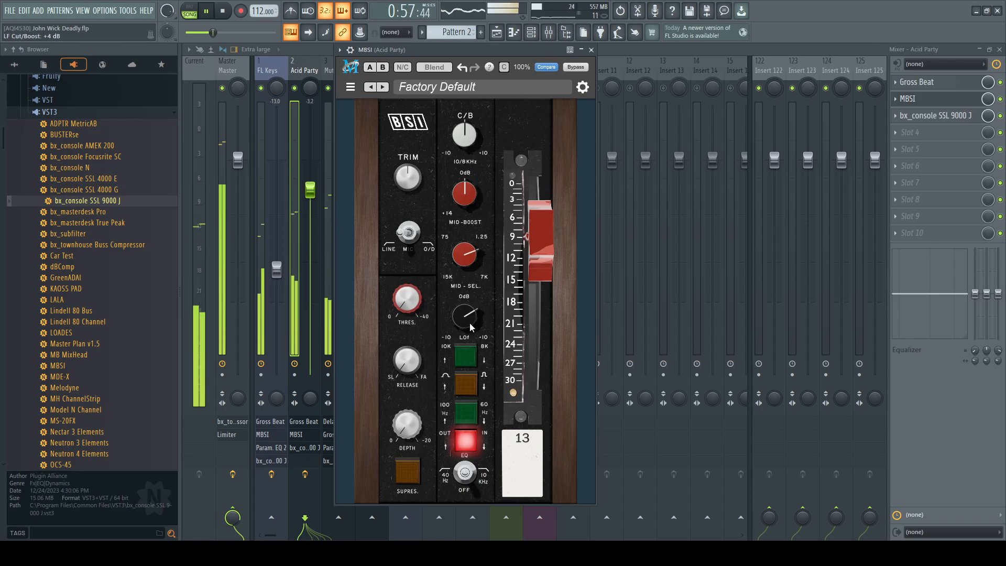
click(591, 49)
Step: On the Acid Party SSL 9000 J, adjust the gate range, turn off PRE, tune the compressor ratio and threshold, and enable both filters
click(935, 116)
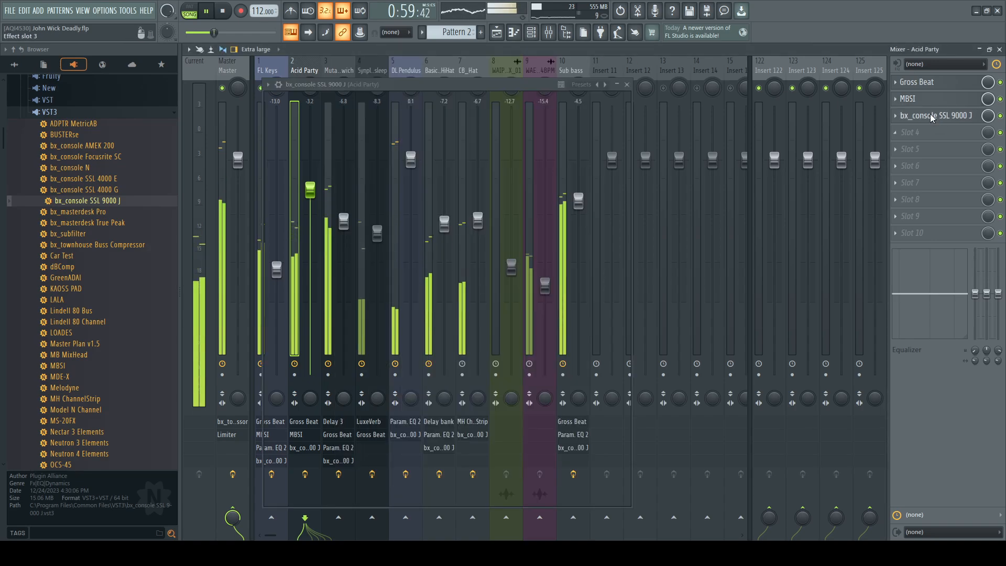
drag(295, 347, 294, 344)
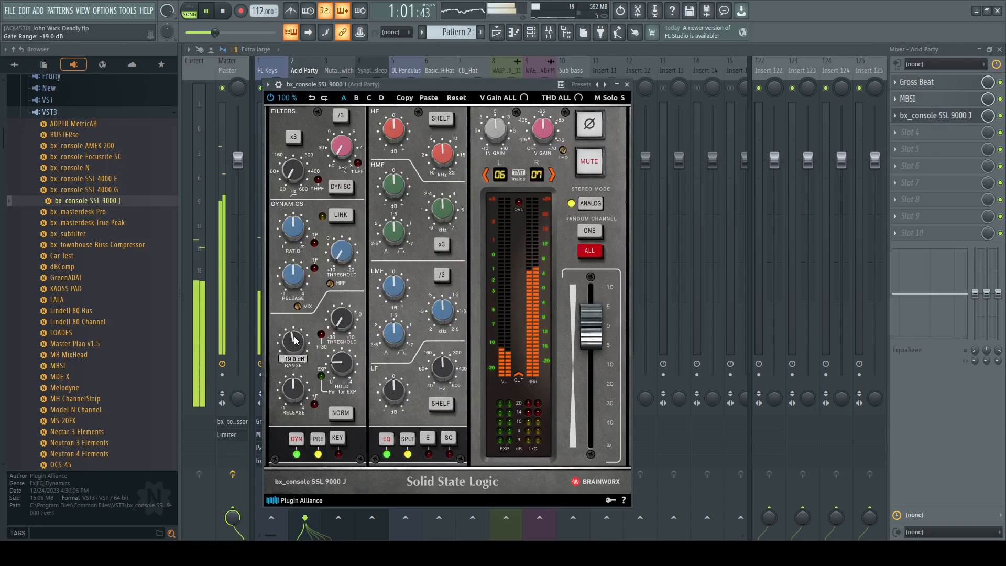
click(318, 440)
drag(292, 227, 306, 293)
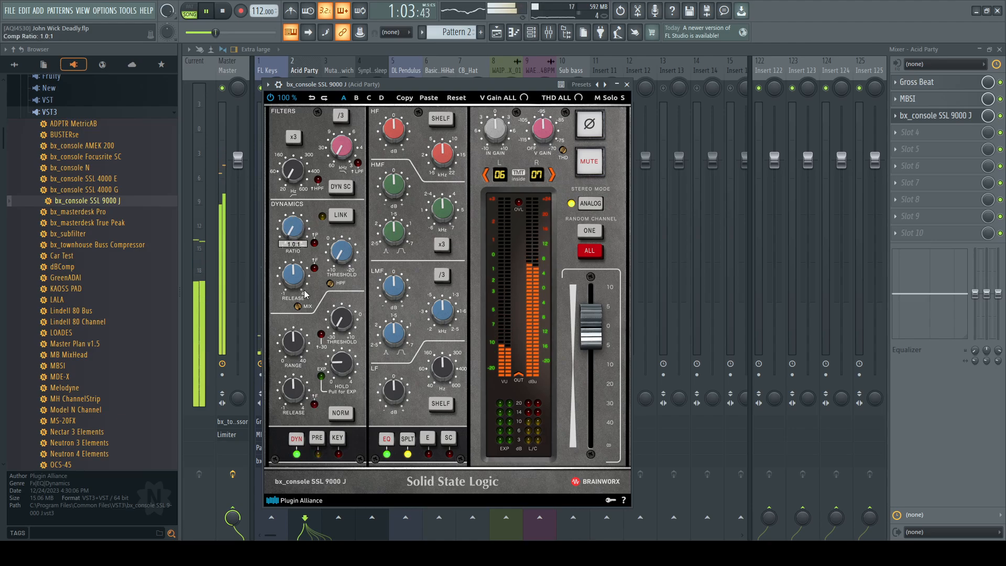
drag(300, 236, 301, 233)
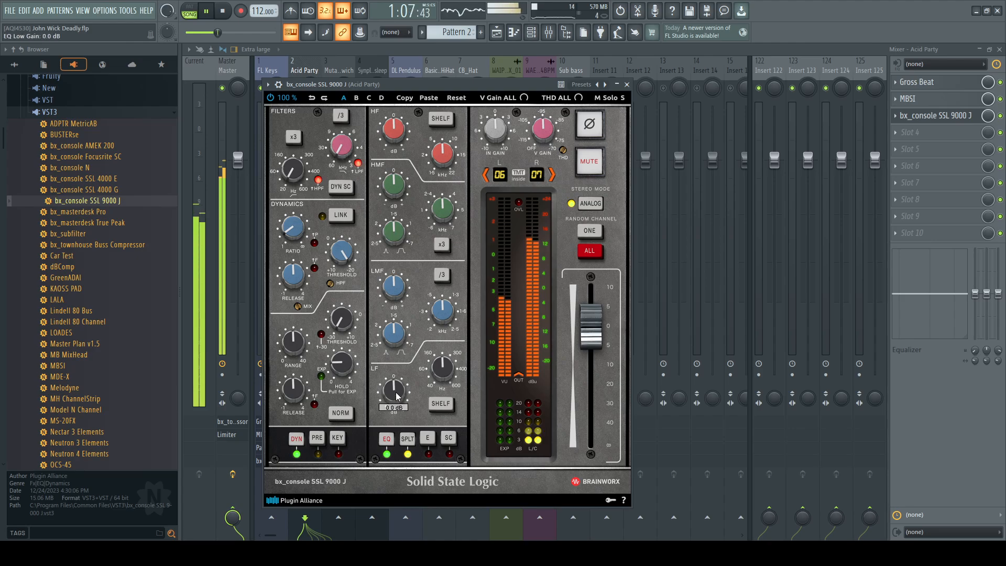
Step: Shape the Acid Party SSL 9000 J EQ with -0.7 dB lows, low mids at 444 Hz, +1.1 dB high mids and about +4.6 dB highs
drag(396, 397, 444, 368)
drag(400, 394, 395, 430)
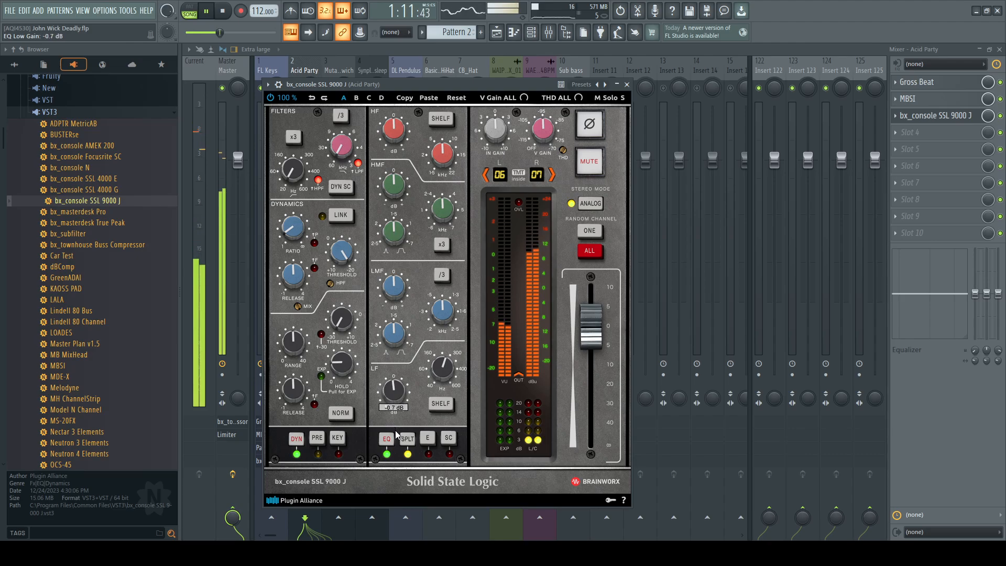
drag(397, 292, 426, 178)
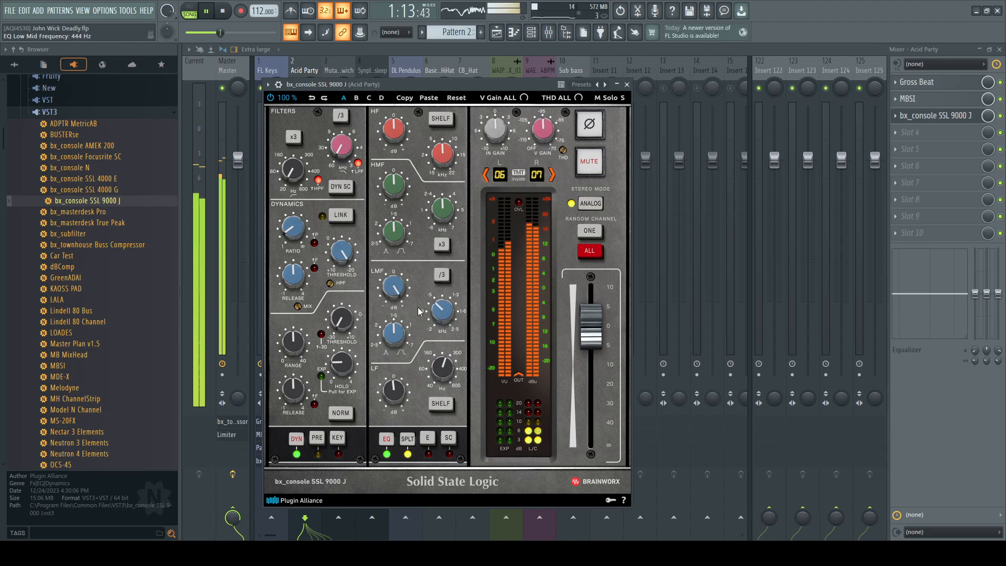
drag(395, 319, 396, 327)
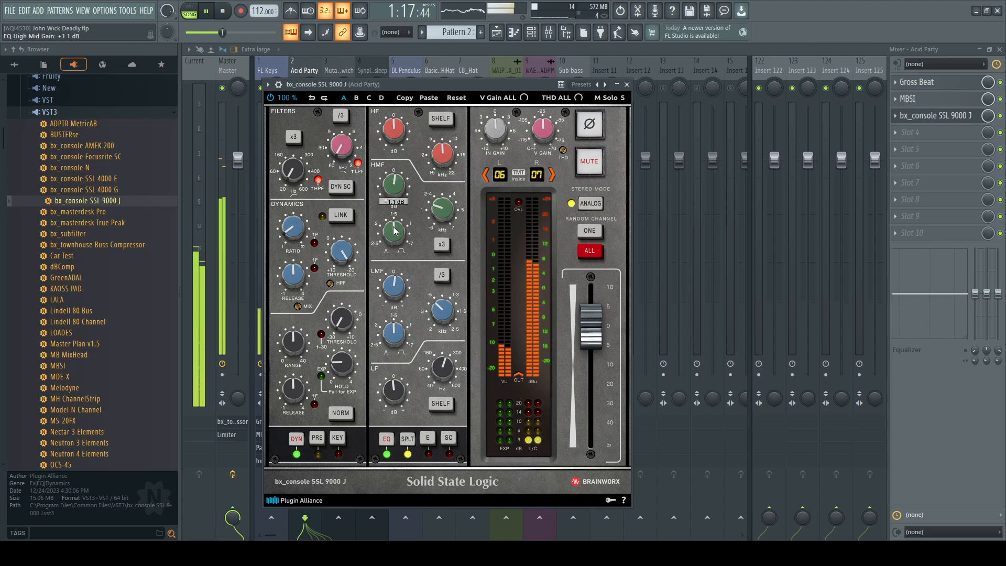
drag(393, 119, 402, 70)
drag(433, 146, 432, 148)
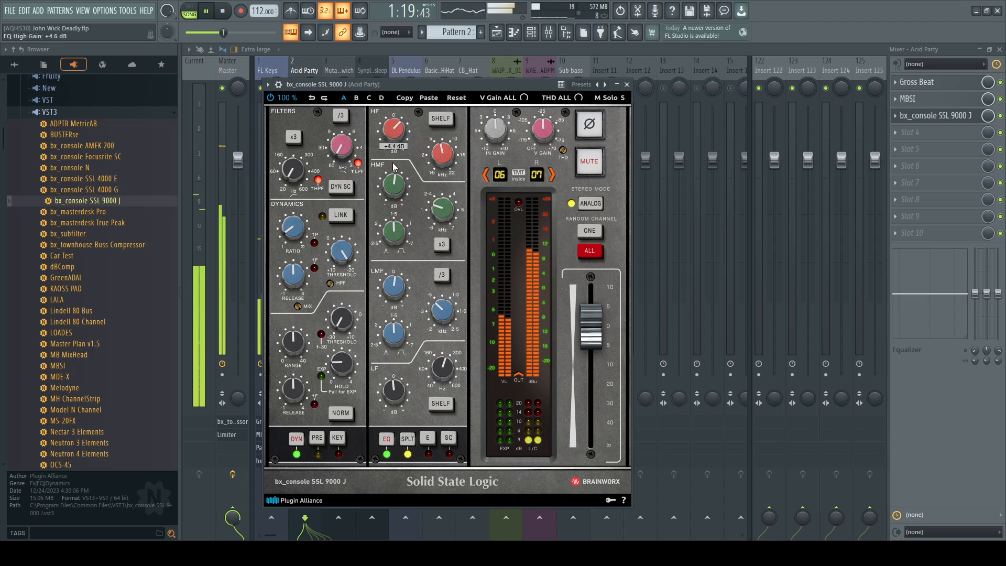
Step: Lower the Acid Party track volume to -5.8 dB and save the project
click(627, 84)
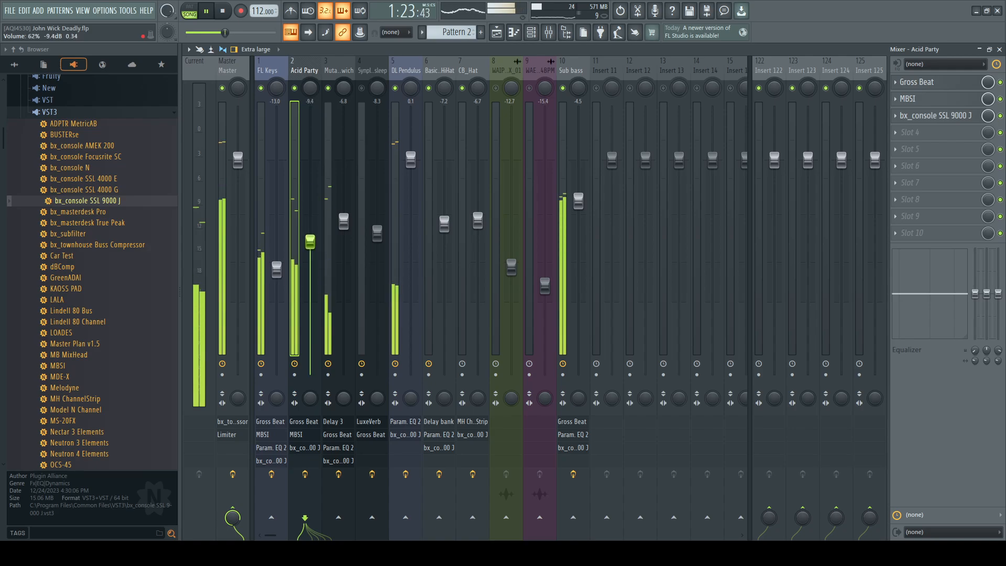
drag(310, 221, 310, 209)
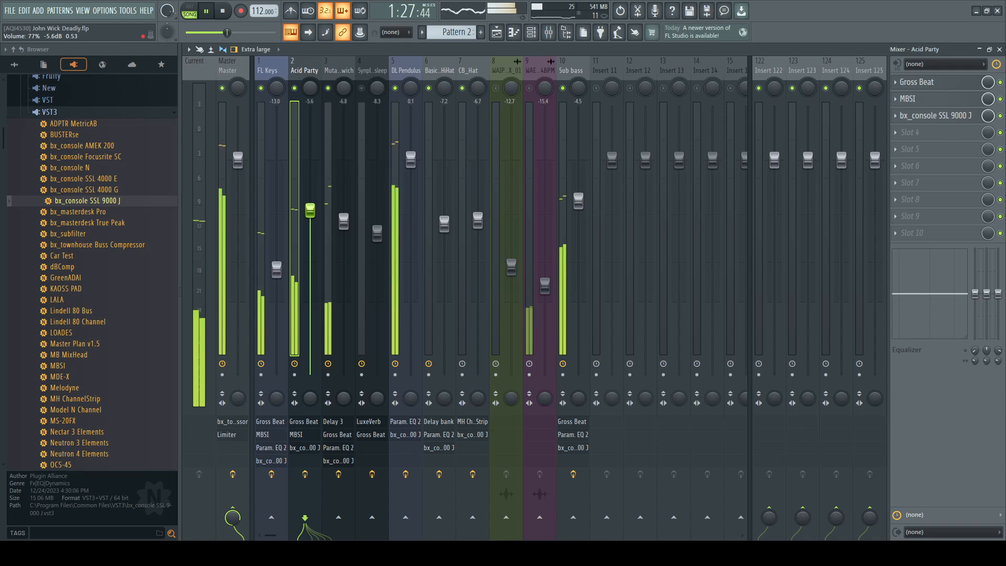
drag(310, 209, 310, 212)
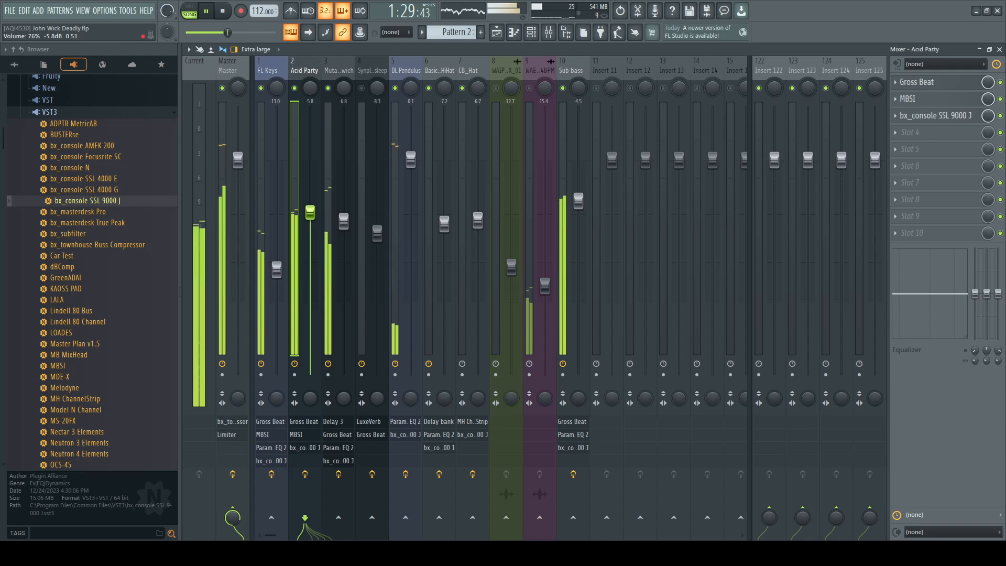
click(10, 11)
click(21, 64)
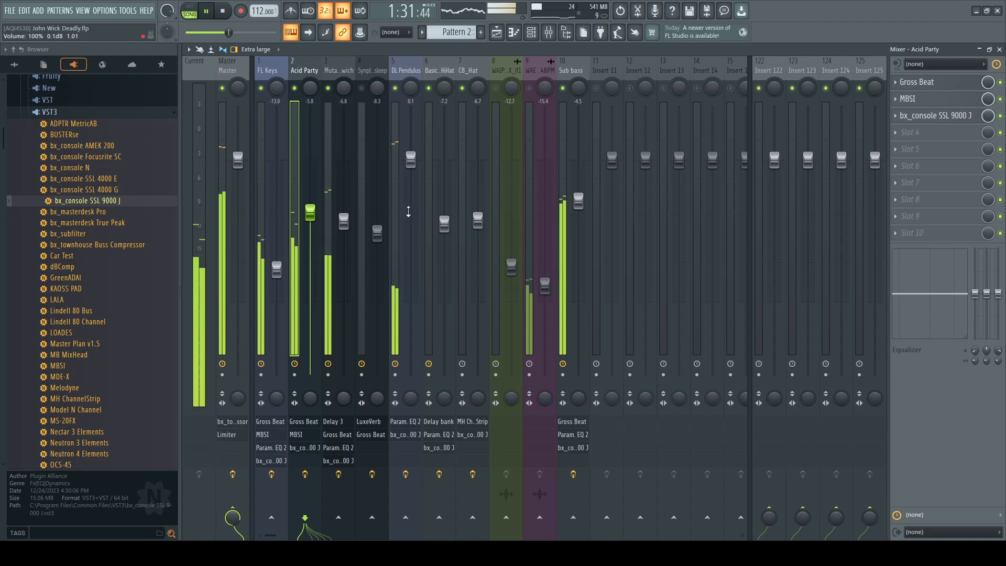
Step: Unmute the Synpluck Nosleep track, insert bx_console SSL 9000 J in its slot 3 and assign this instance a random channel
click(365, 78)
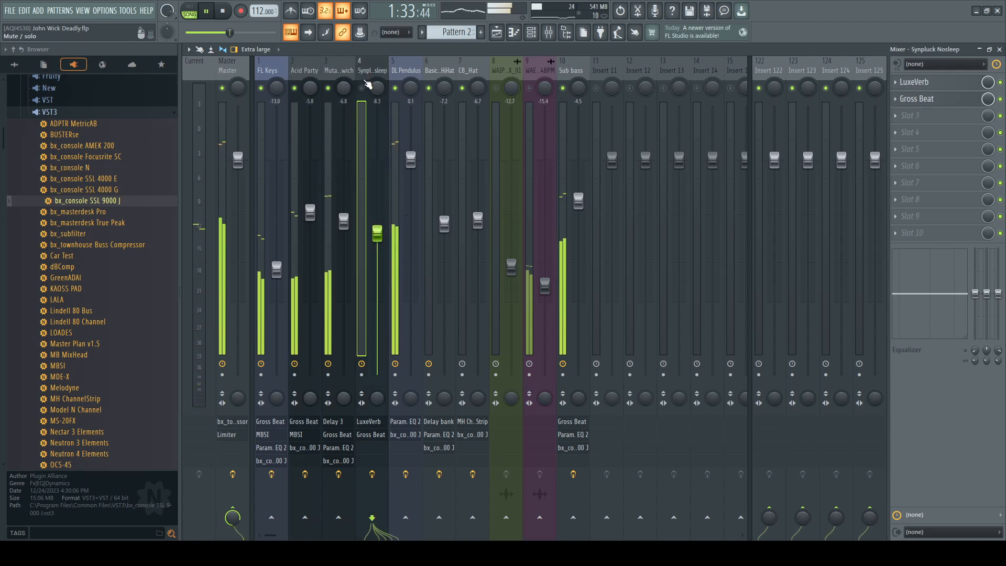
drag(106, 203, 922, 117)
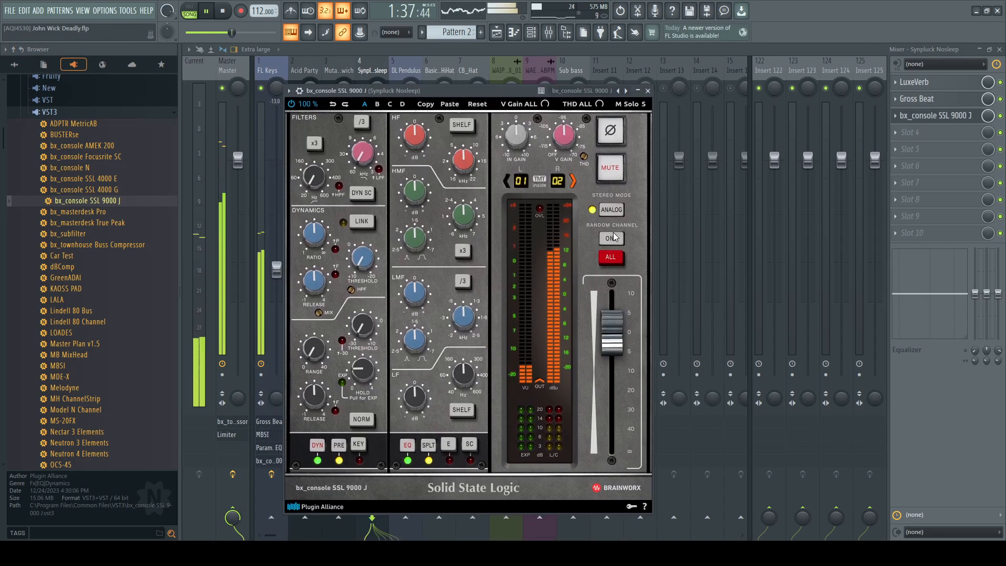
click(612, 237)
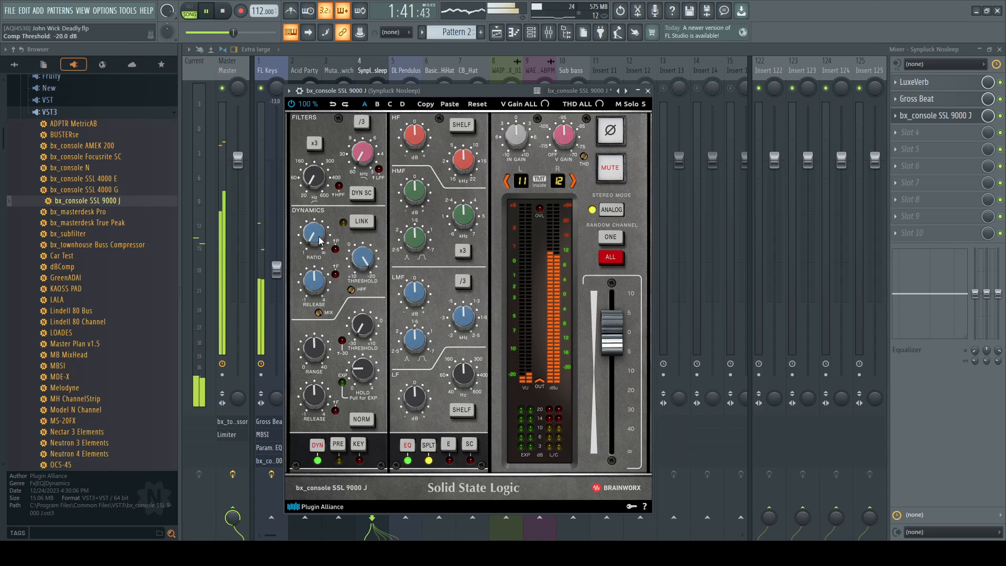
Step: On the Synpluck Nosleep SSL 9000 J, enable the high-pass and low-pass filters and cut the high gain to about -1.4 dB
click(339, 186)
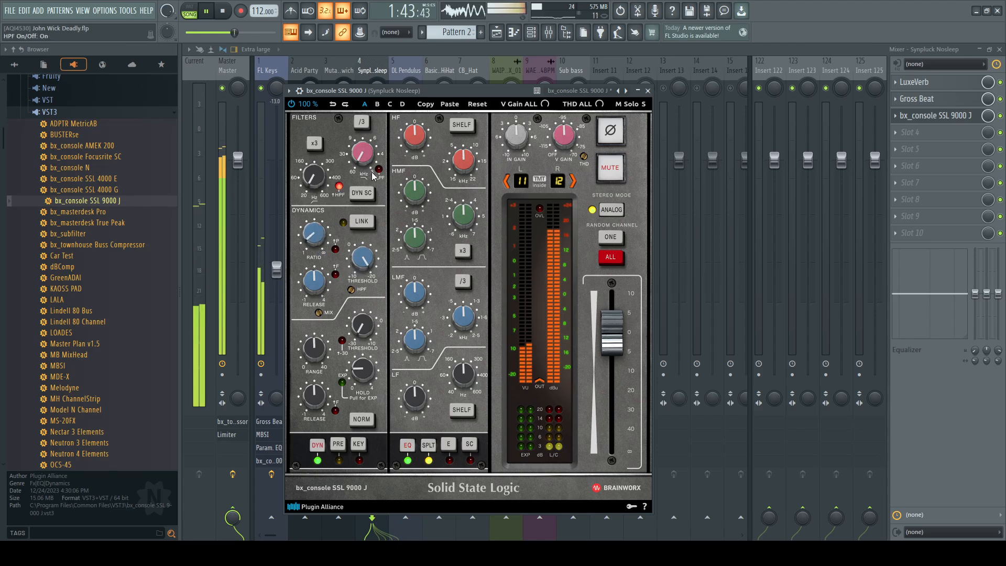
click(378, 169)
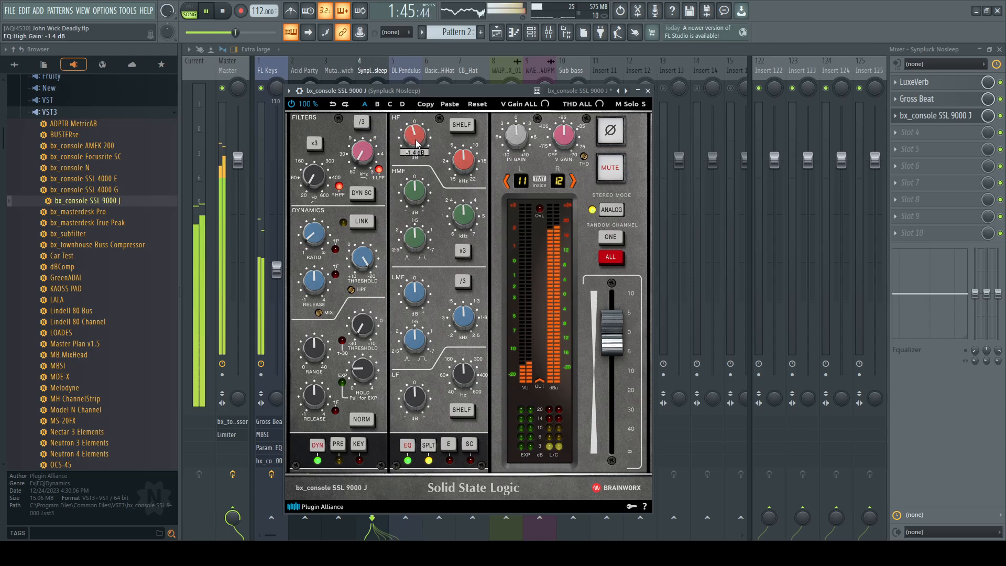
click(648, 90)
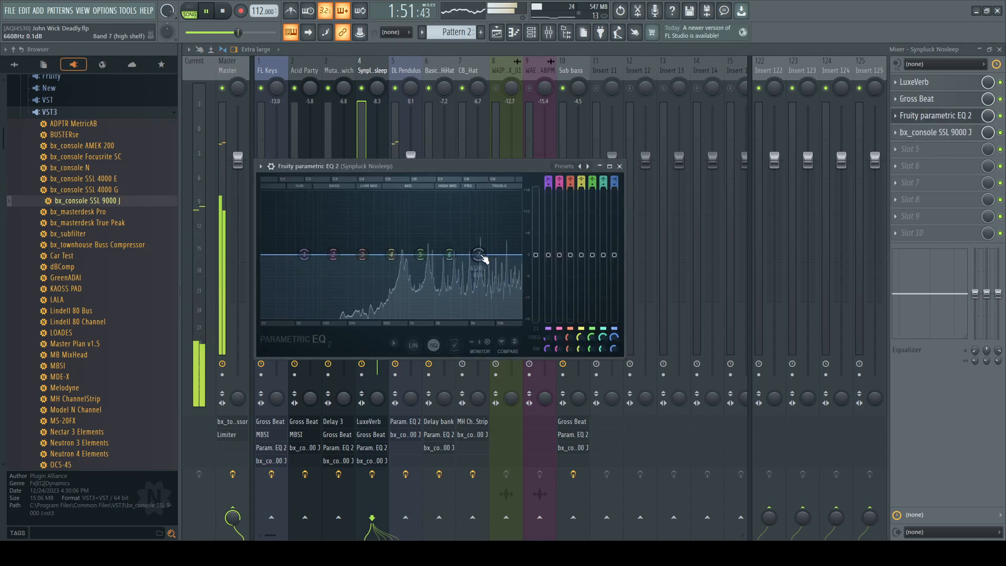
Step: Replace Fruity parametric EQ 2 in slot 3 of the Synpluck Nosleep track with MH ChannelStrip
click(620, 166)
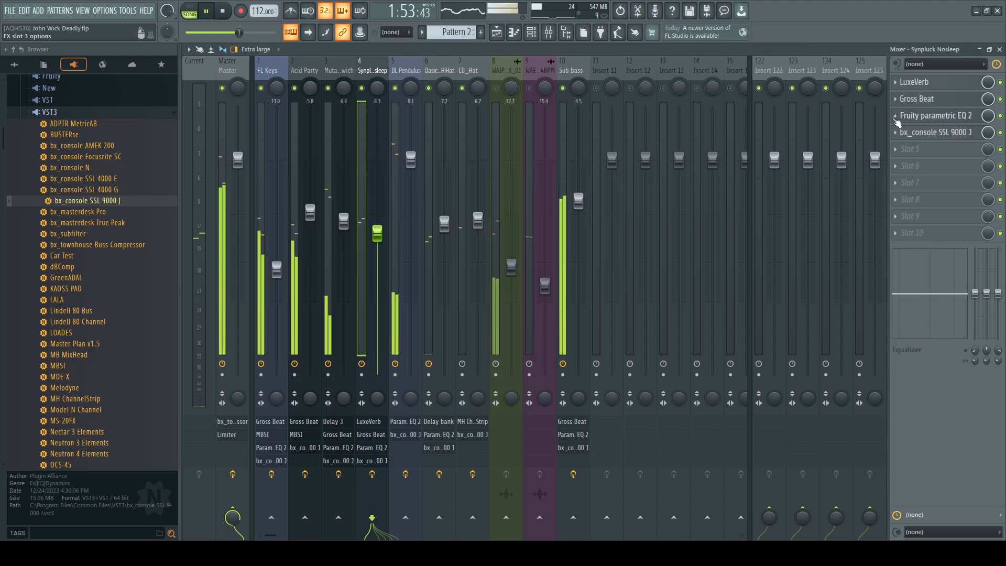
click(895, 116)
click(907, 145)
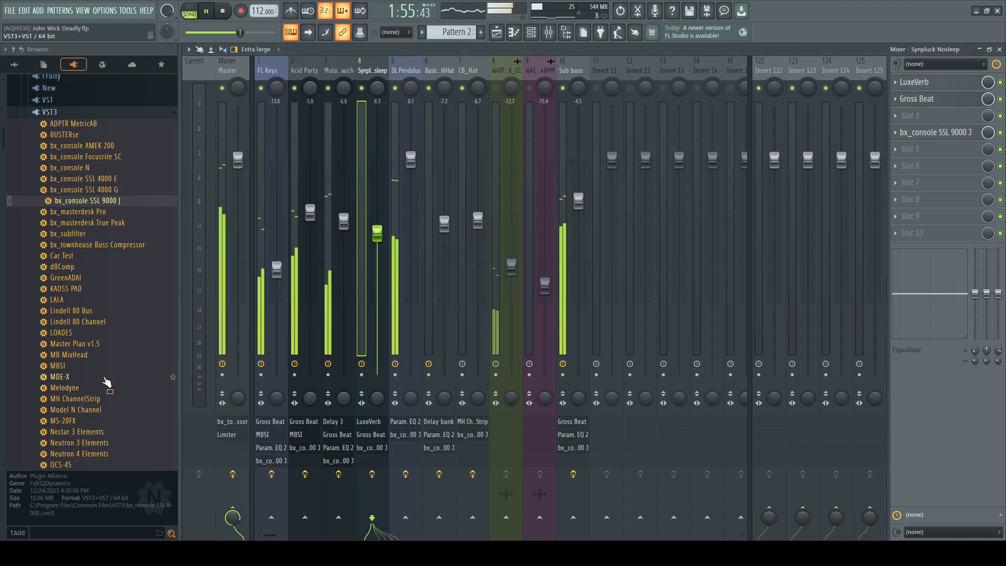
drag(78, 398, 932, 115)
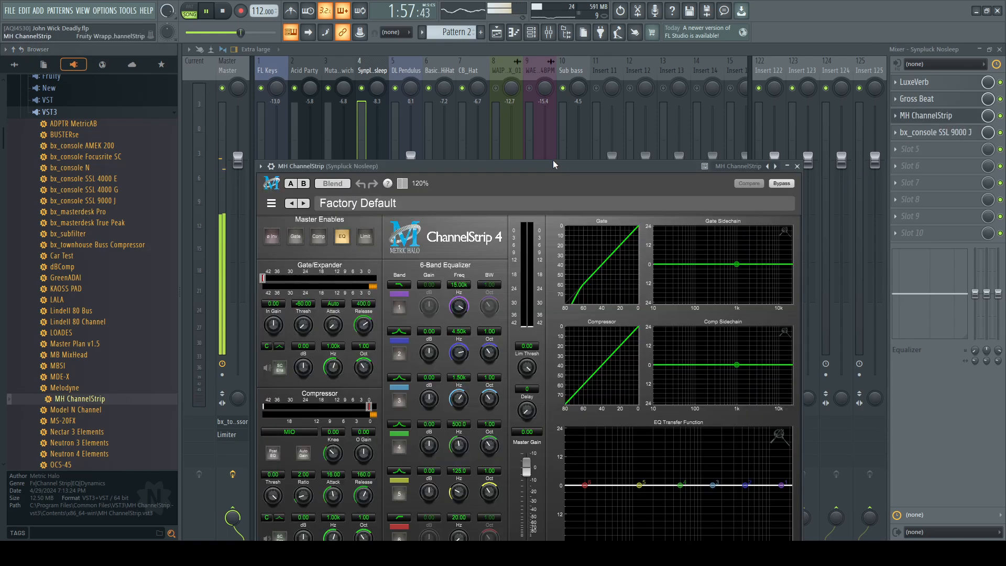
drag(553, 164, 590, 64)
Step: Set the Synpluck Nosleep ChannelStrip compressor threshold to -22.72 dB, enable the band 1 high cut, and boost EQ band 2 by 1.32 dB at 8.35 kHz
drag(406, 306, 372, 310)
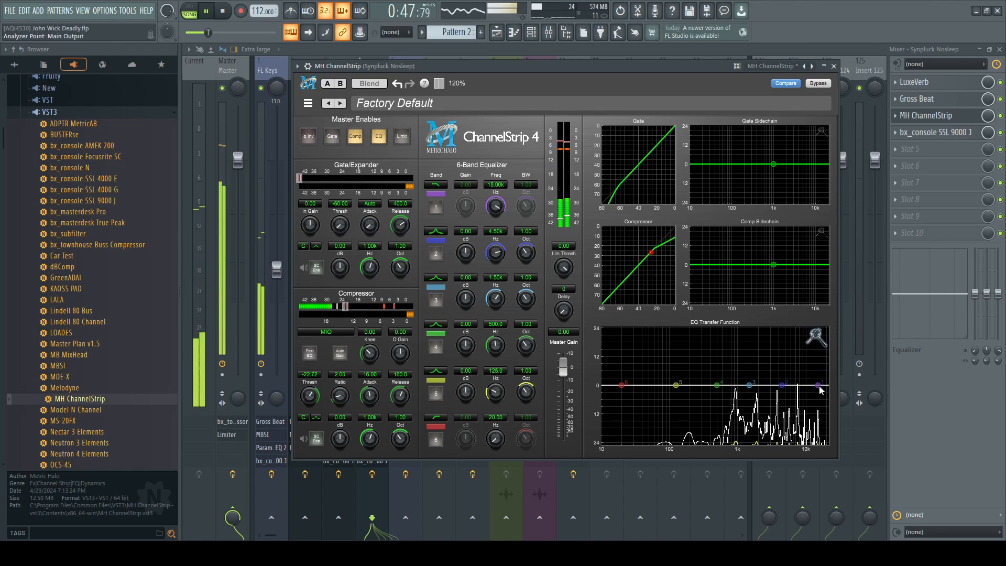
mouse_move(817, 385)
mouse_down()
mouse_move(811, 393)
mouse_move(800, 381)
mouse_up()
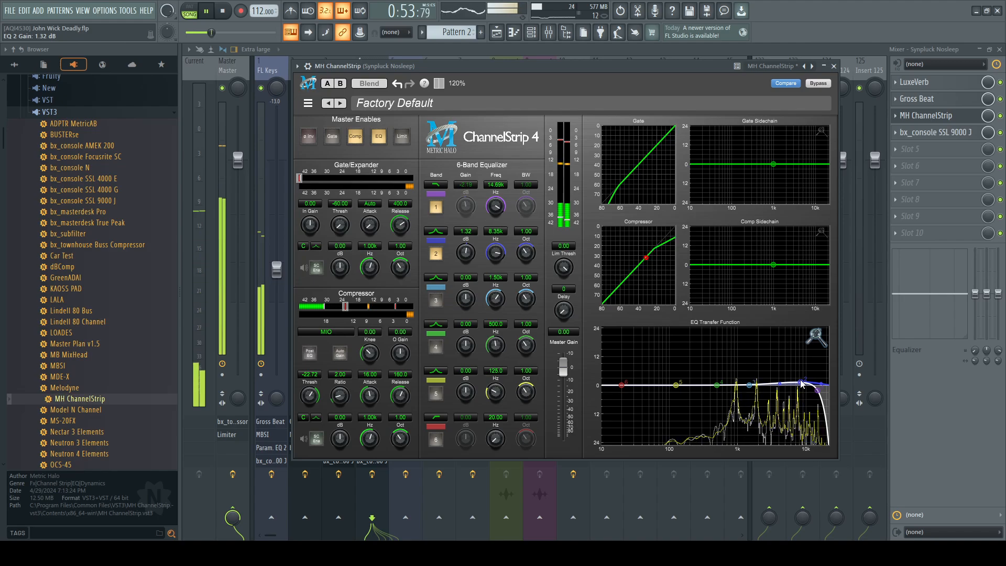
click(833, 66)
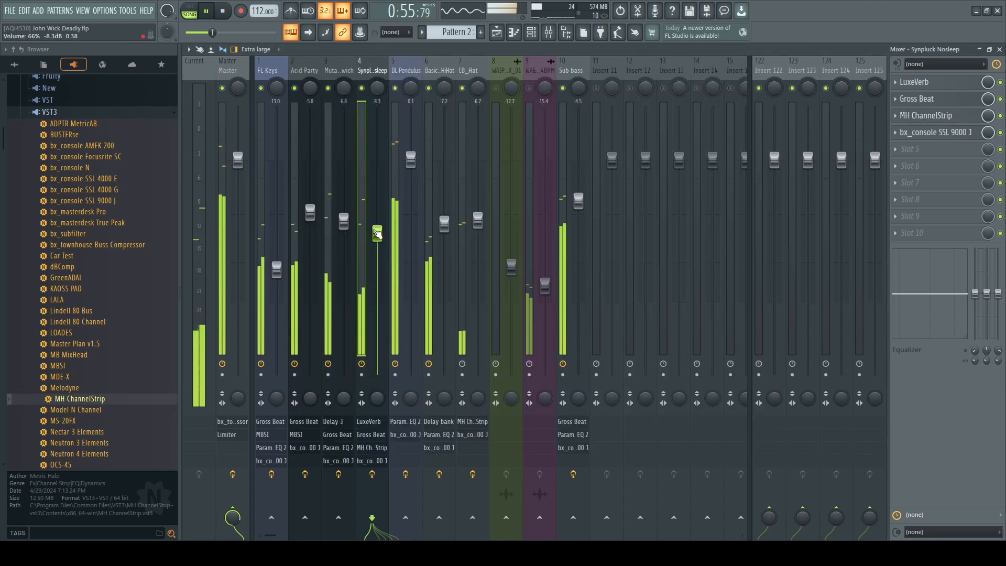
Step: Lower the Synpluck Nosleep volume to -8.4 dB, and unmute and select the WAIPT_FX_01 track
drag(377, 233, 377, 235)
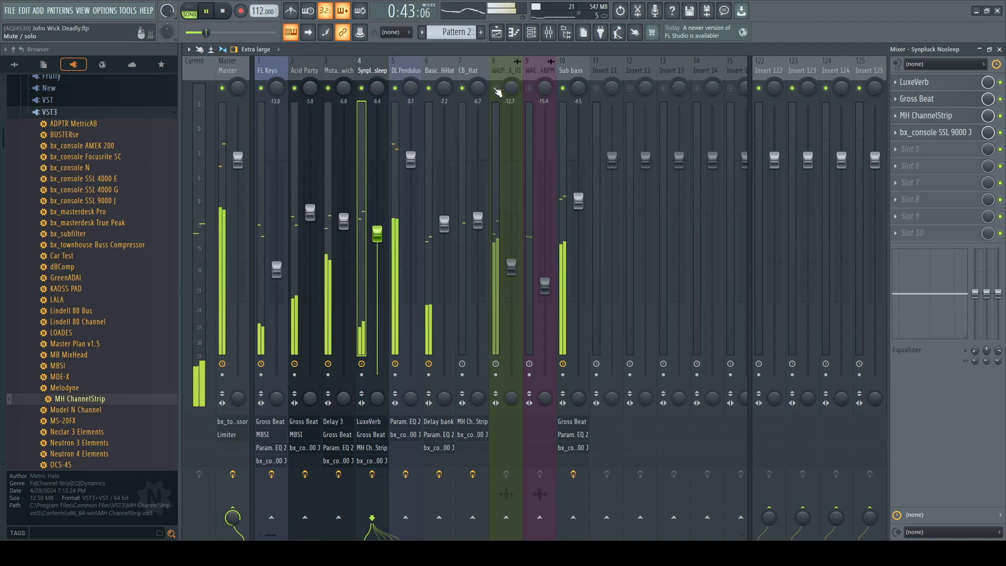
click(502, 115)
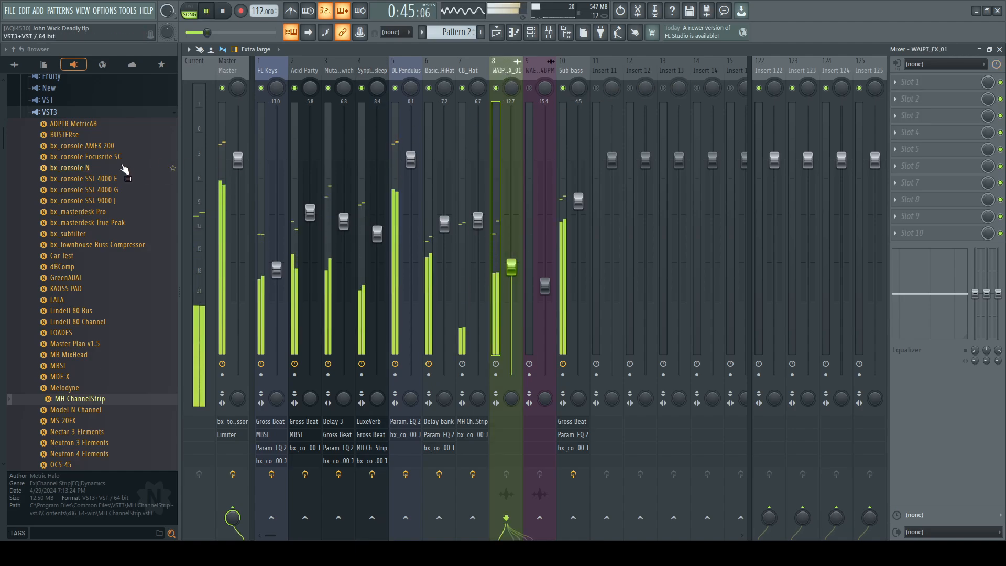
Step: Add MH ChannelStrip to slot 1 of the WAIPT_FX_01 track and lower its compressor threshold to about -13 dB
drag(99, 398, 912, 82)
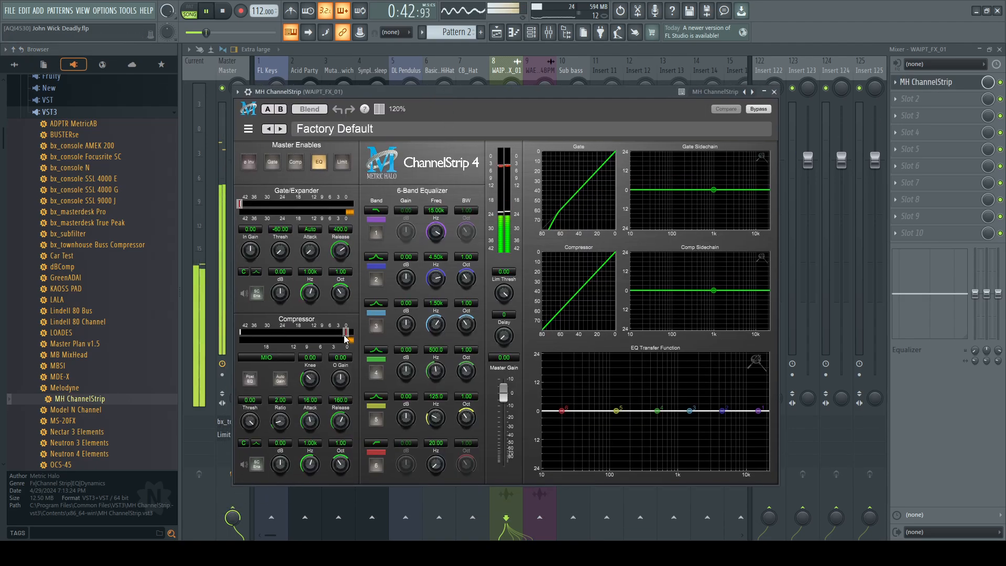
drag(345, 338, 316, 333)
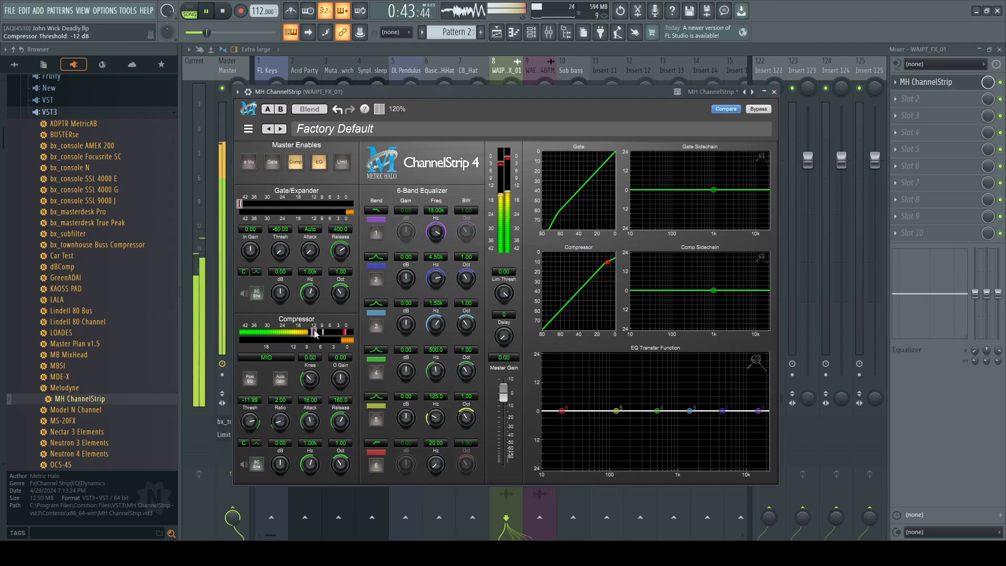
Step: In the WAIPT_FX_01 ChannelStrip, enable the band 1 high cut at 16.05 kHz and cut EQ band 2 by 2.41 dB at 7.92 kHz
click(757, 363)
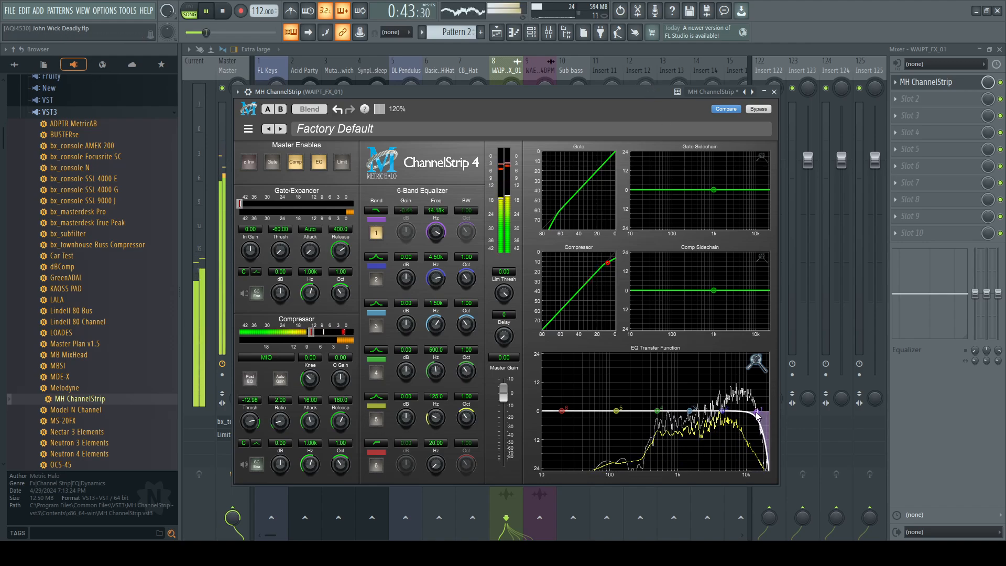
drag(756, 412, 732, 417)
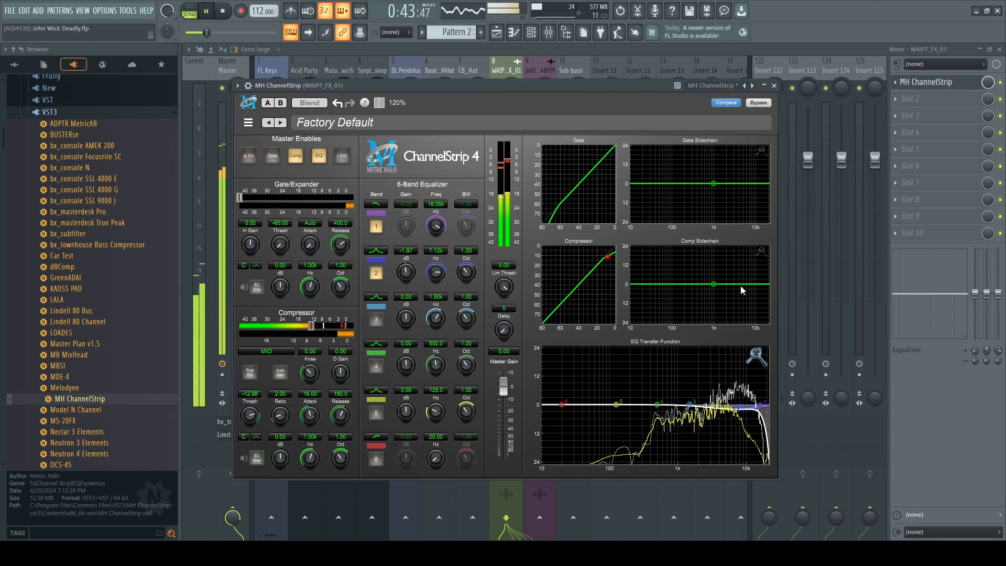
drag(736, 409, 739, 411)
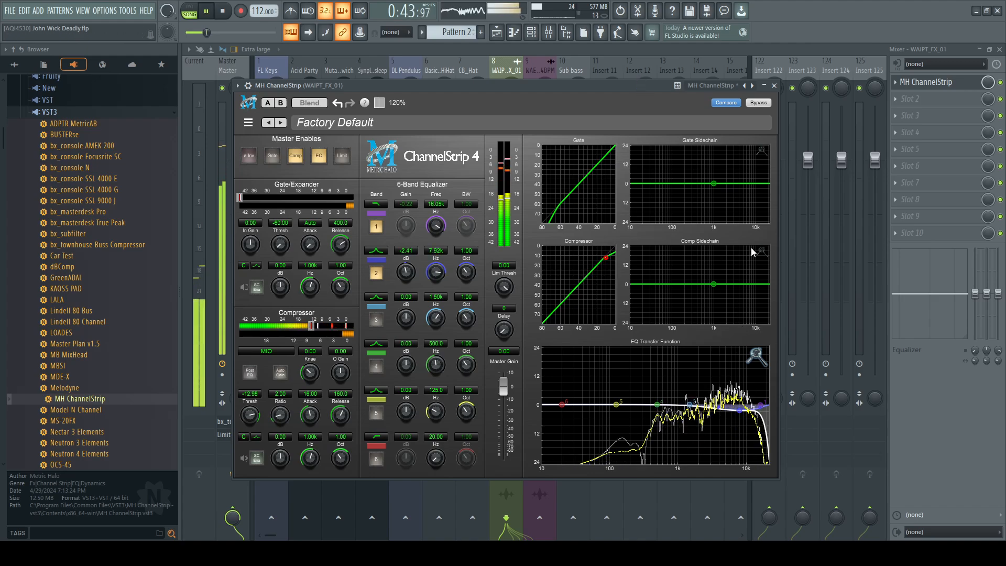
click(774, 86)
Step: Add bx_console SSL 9000 J to slot 2 of WAIPT_FX_01, with compressor threshold -20 dB and the high-pass and low-pass filters enabled
drag(96, 201, 925, 101)
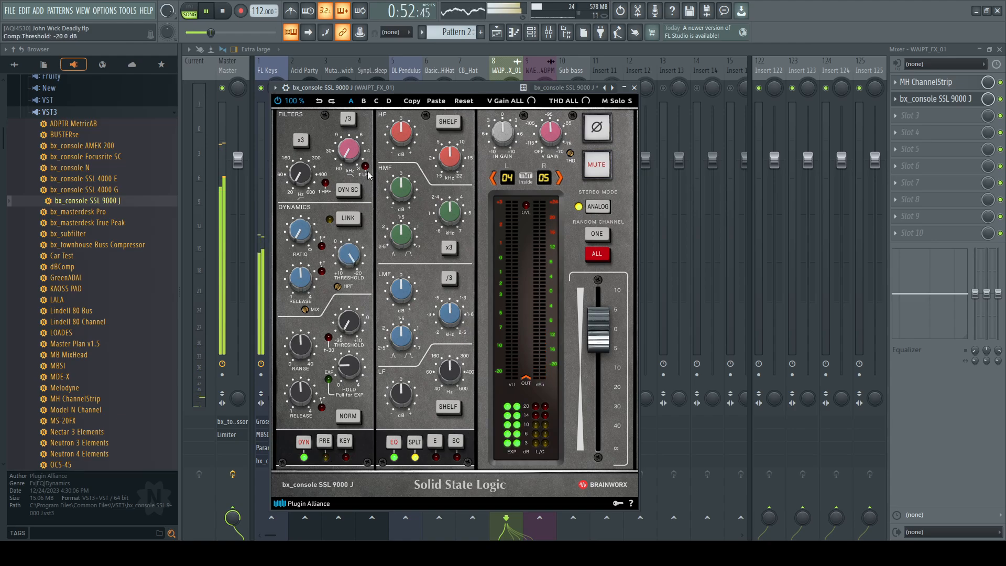
mouse_move(302, 231)
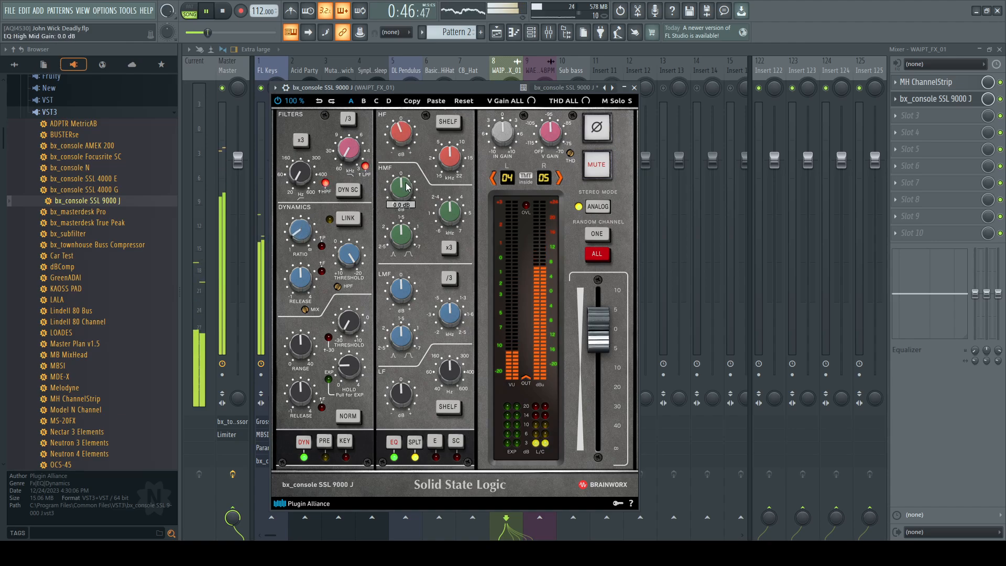
click(636, 88)
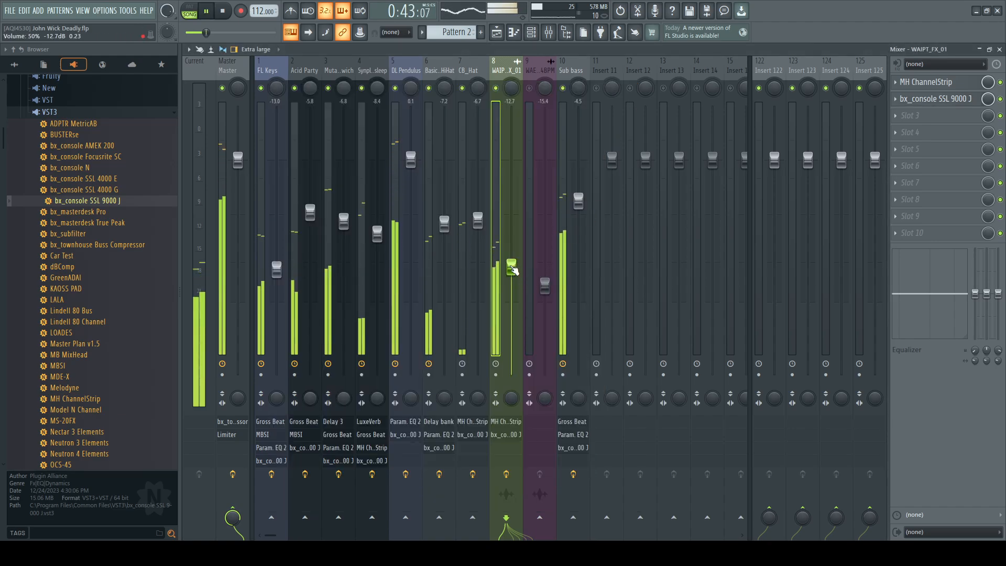
drag(511, 271, 511, 267)
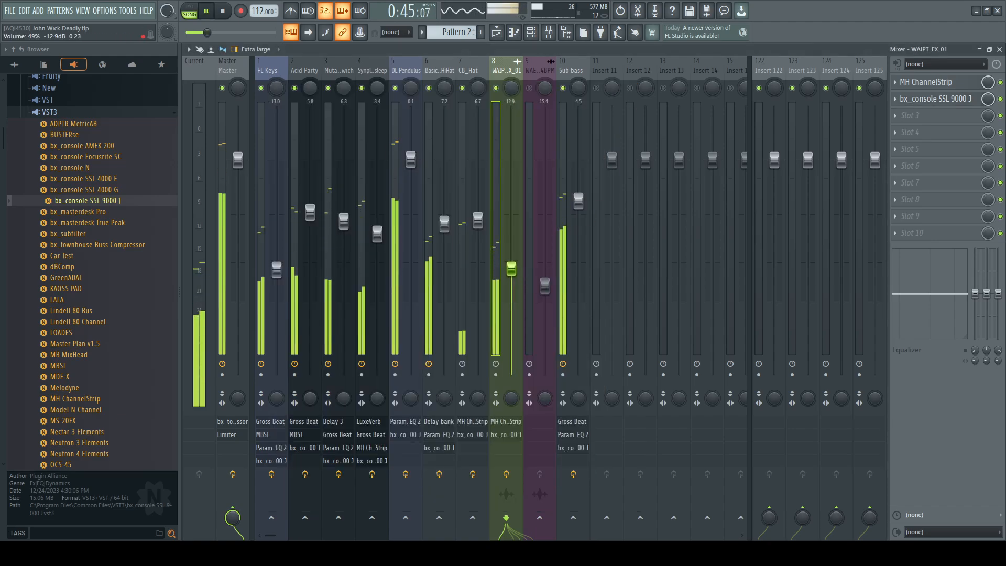
Step: Unmute and select the WAEMH_FX_Uplifter track and move the playlist playback position to bar 17
click(538, 130)
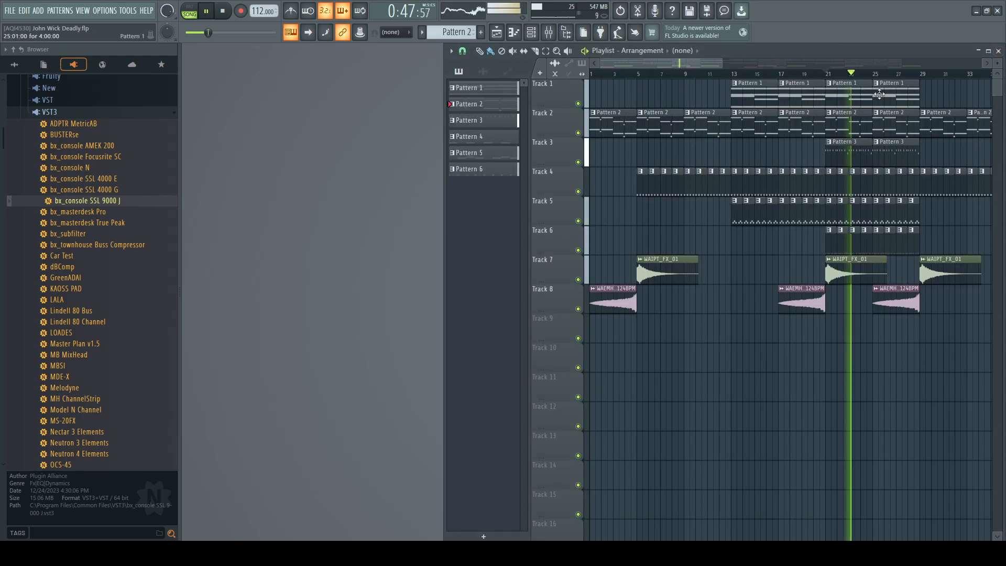
key(F9)
click(782, 74)
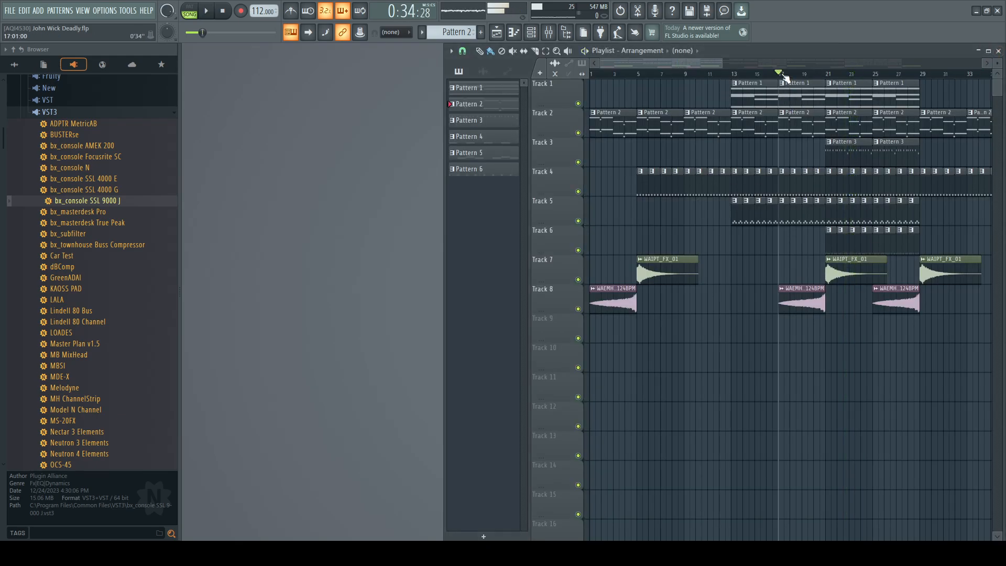
click(549, 34)
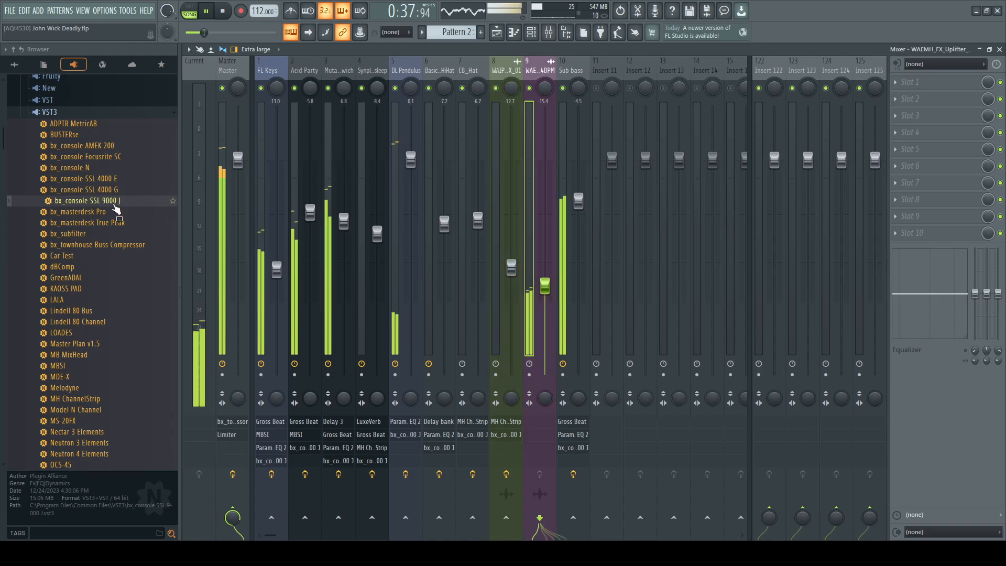
Step: Add bx_console SSL 9000 J to slot 1 of the WAEMH_FX_Uplifter track with a random channel, and adjust its compressor and filters
drag(119, 199, 914, 82)
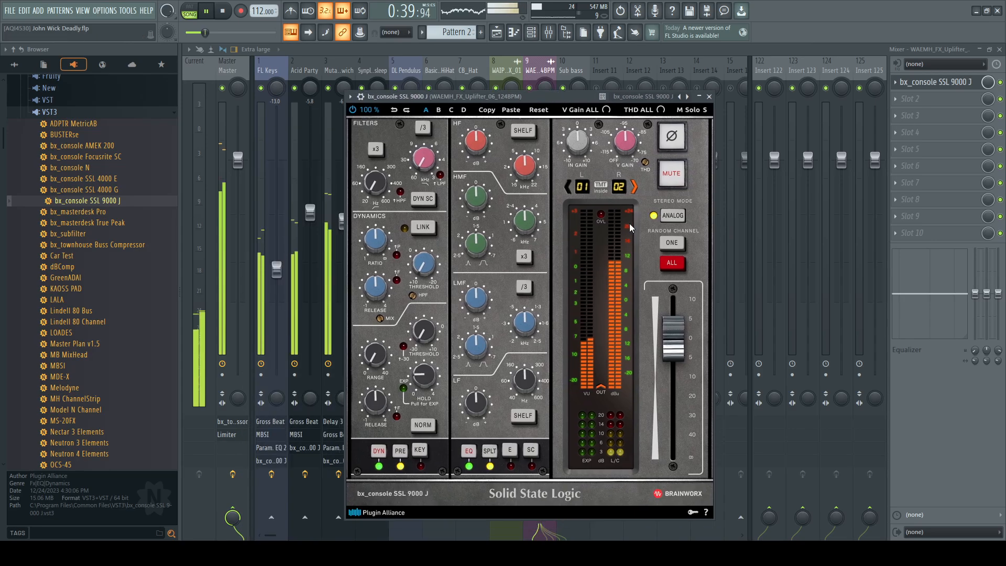
click(674, 245)
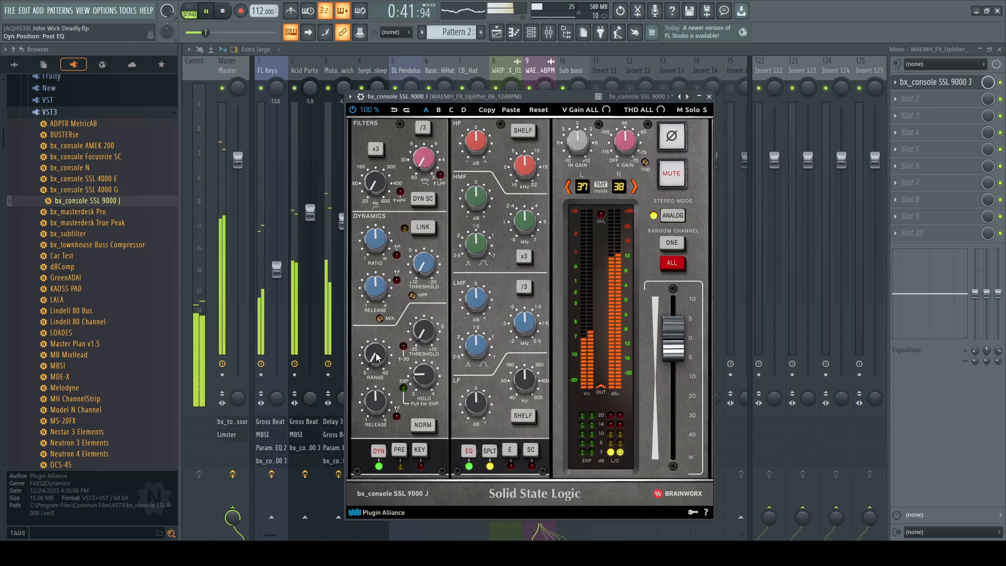
drag(376, 242, 378, 302)
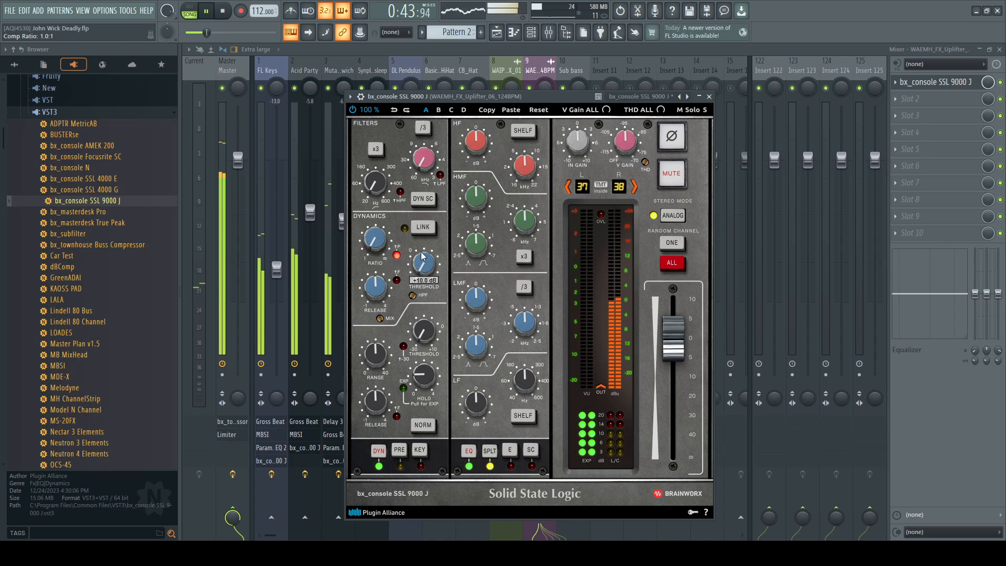
drag(383, 247, 382, 239)
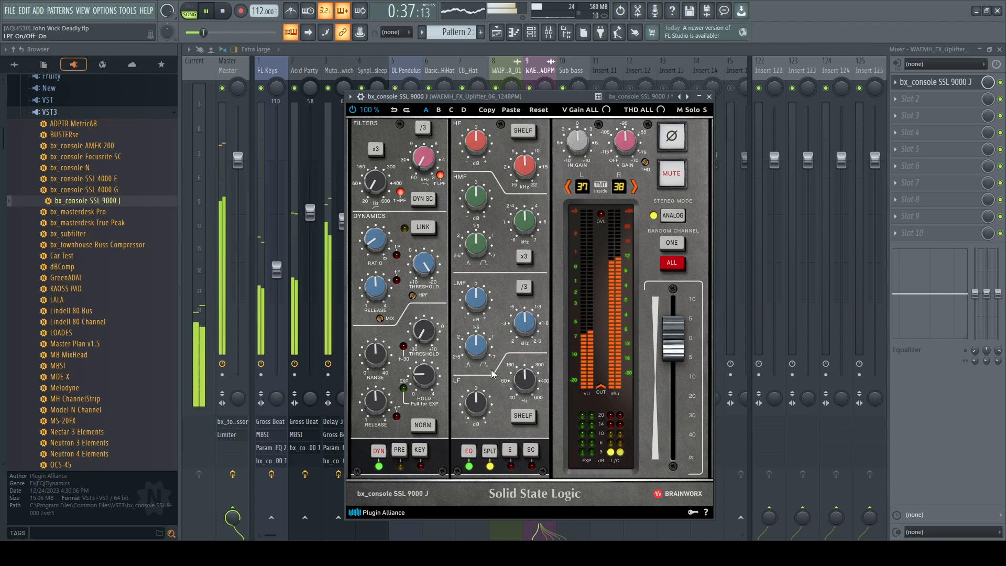
Step: On the Uplifter's SSL 9000 J, adjust the low, low-mid and high-mid EQ bands and boost the high gain by 1.9 dB
drag(532, 373, 535, 371)
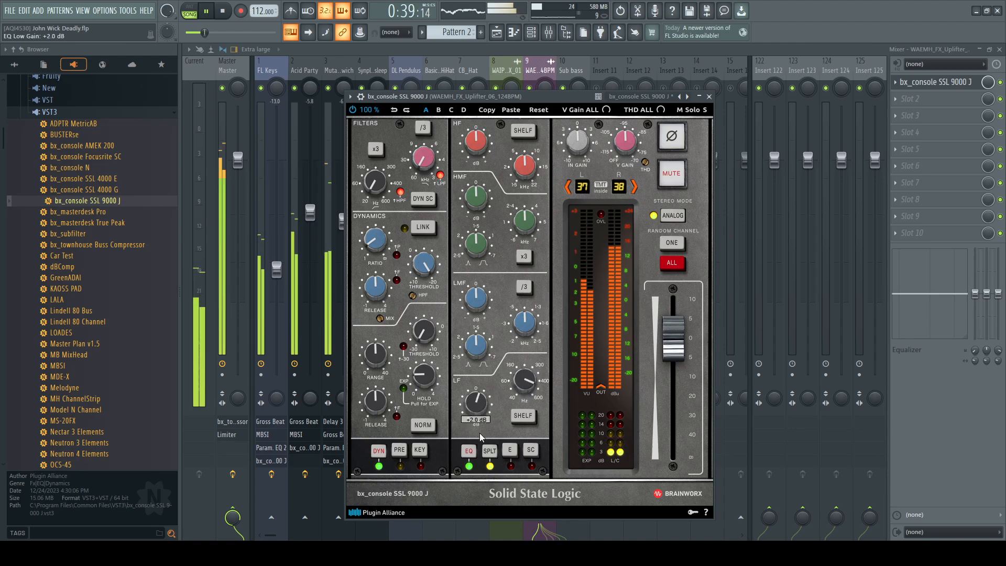
drag(524, 322, 475, 337)
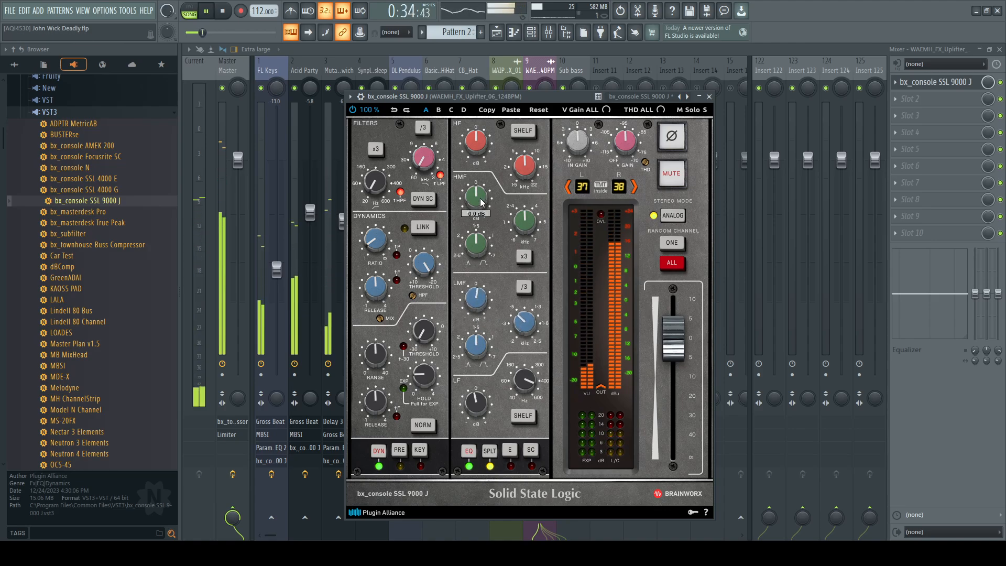
drag(476, 197, 476, 142)
drag(476, 197, 476, 234)
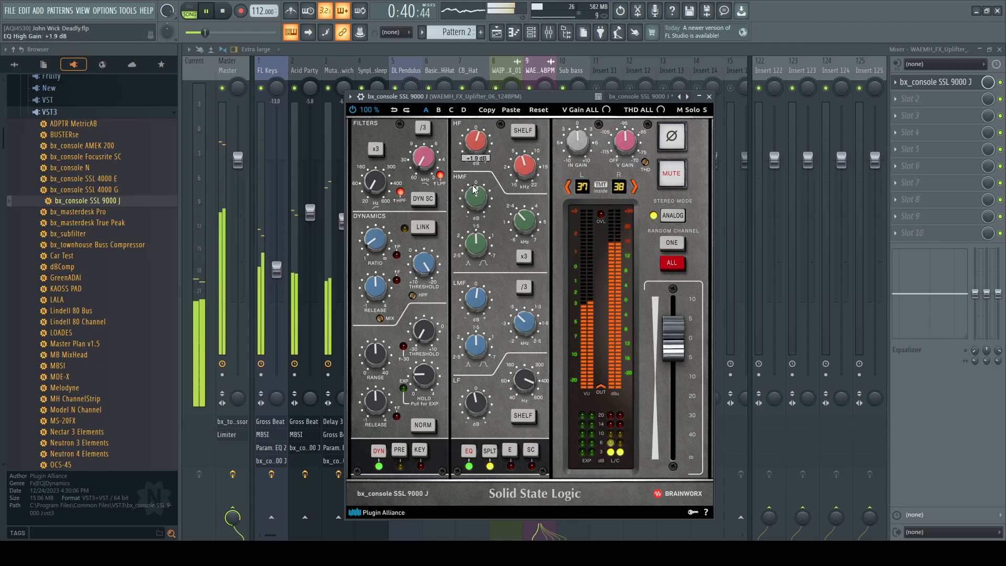
click(709, 96)
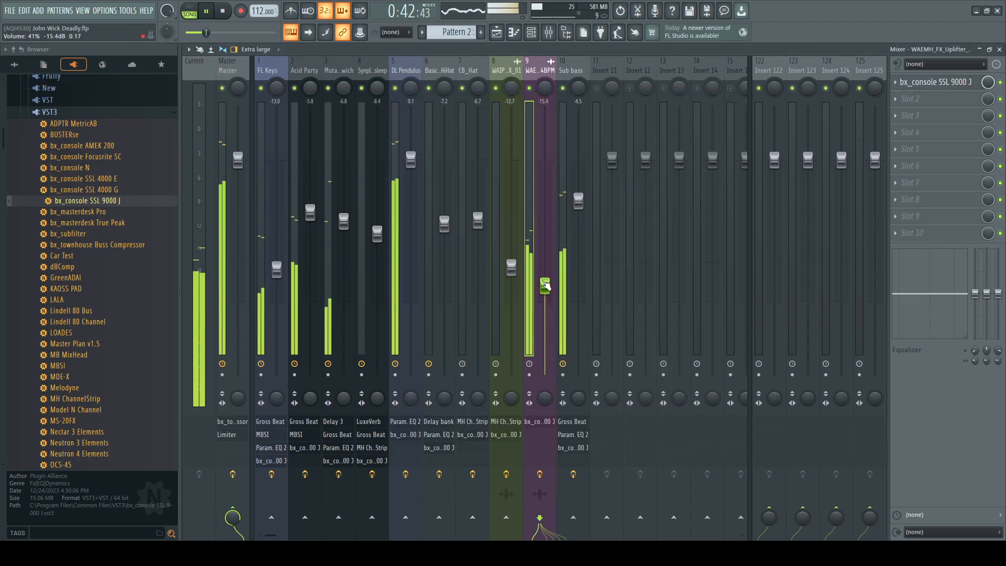
Step: Lower the WAEMH_FX_Uplifter volume to -18.9 dB and raise the WAIPT_FX_01 volume to -11.7 dB while replaying the section
drag(545, 287, 545, 295)
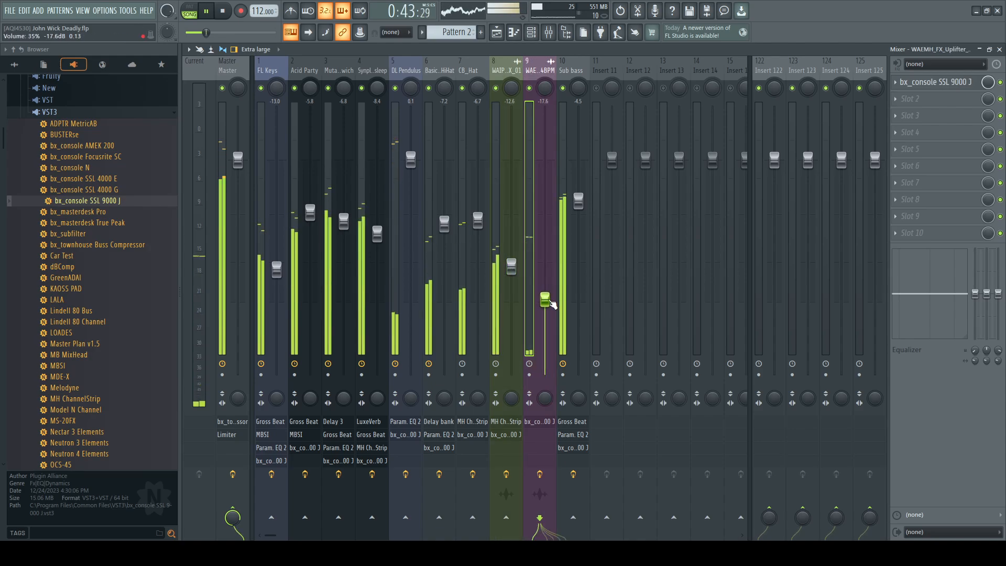
drag(511, 267, 511, 262)
drag(547, 297, 548, 309)
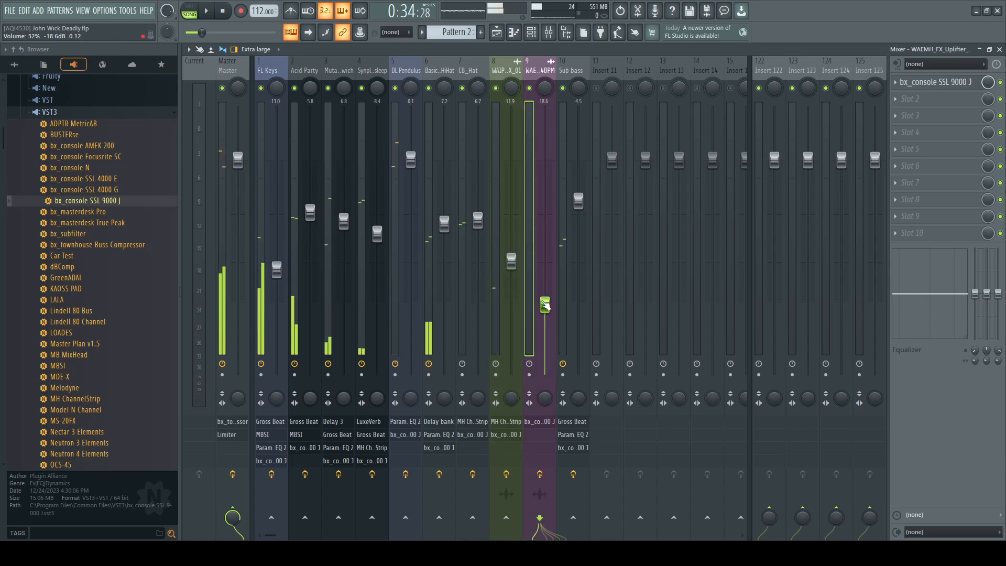
key(space)
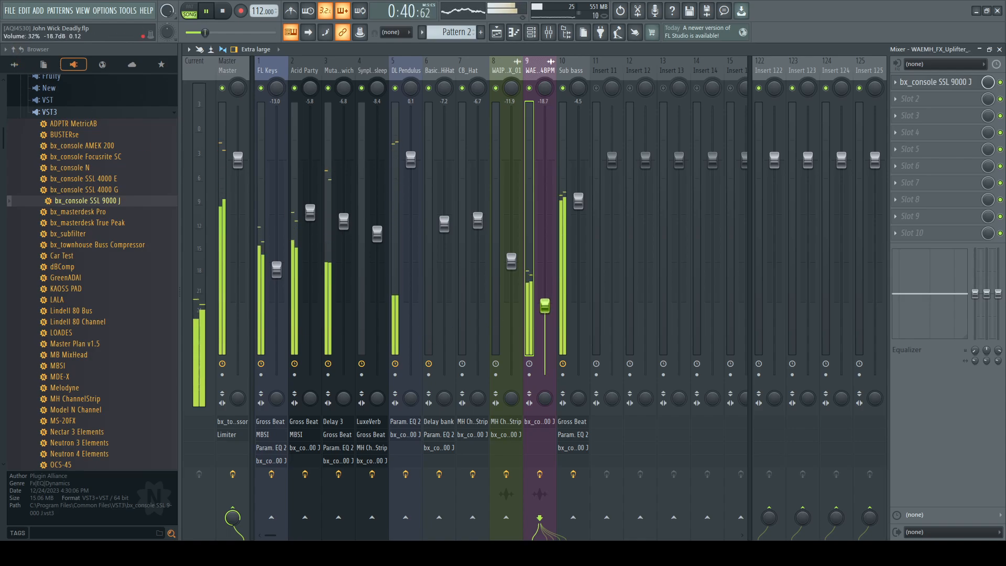
click(514, 270)
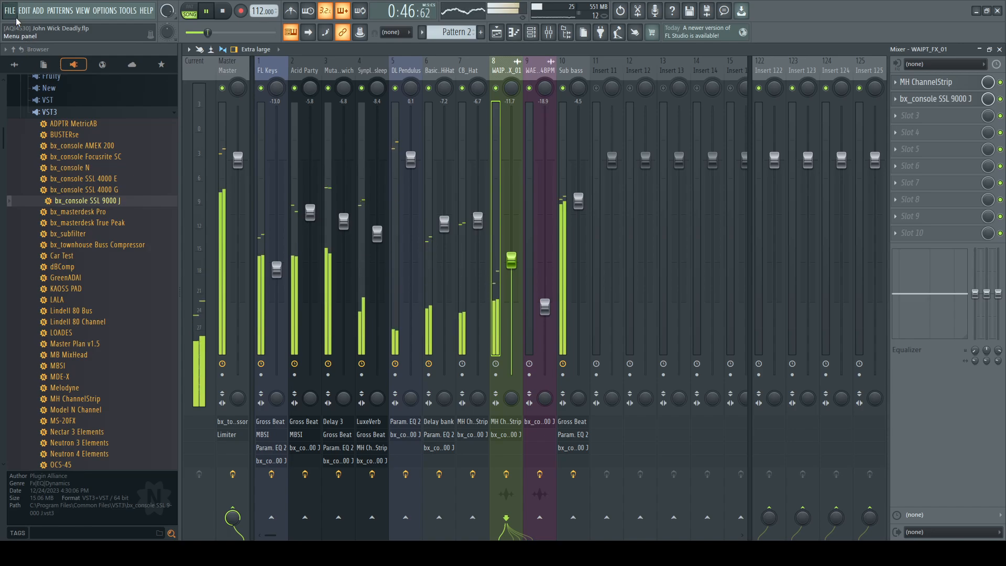
Step: Set the threshold of the bx_townhouse Buss Compressor on the Master track to -0.1 dB
click(228, 69)
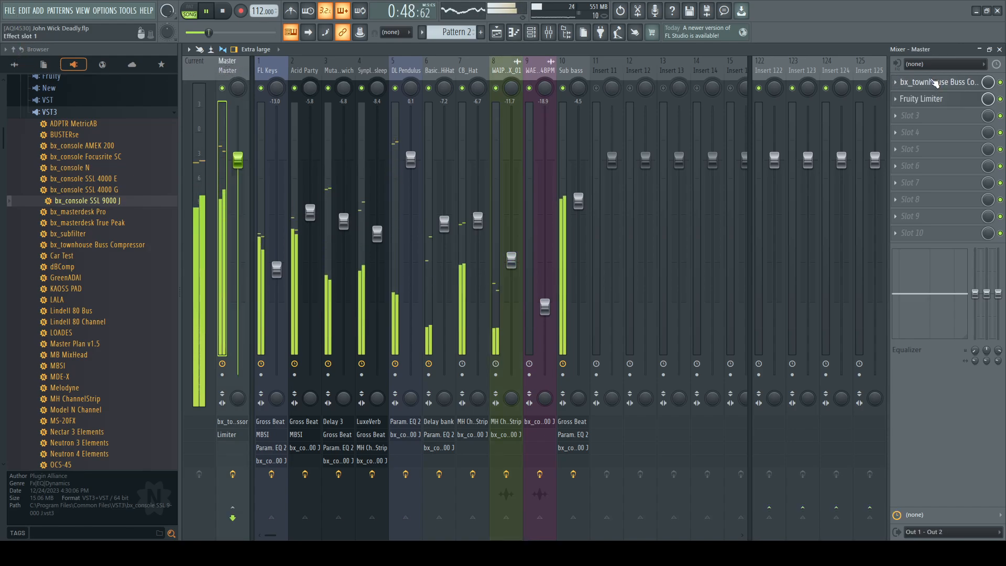
click(935, 82)
mouse_move(425, 212)
drag(425, 212, 431, 245)
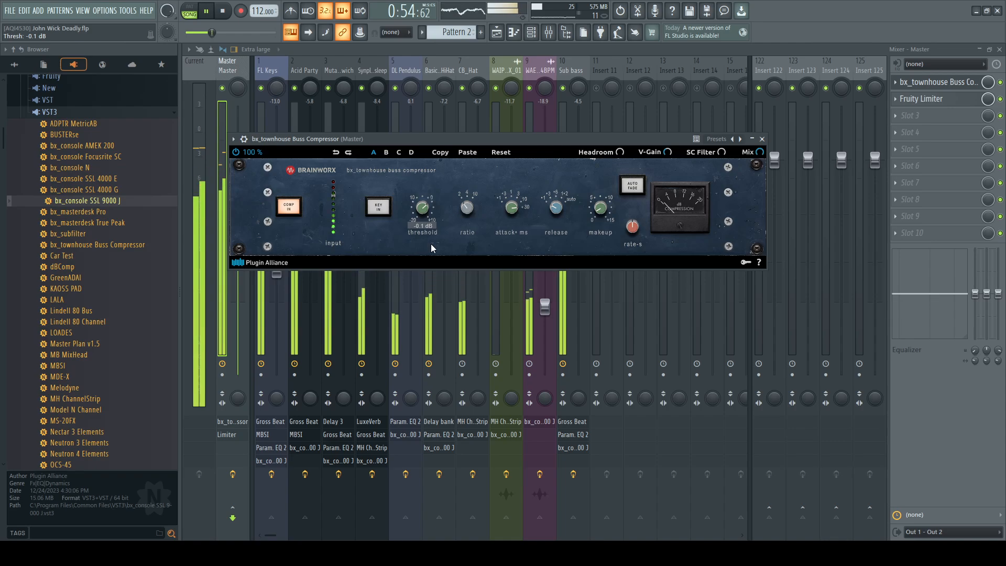
click(763, 139)
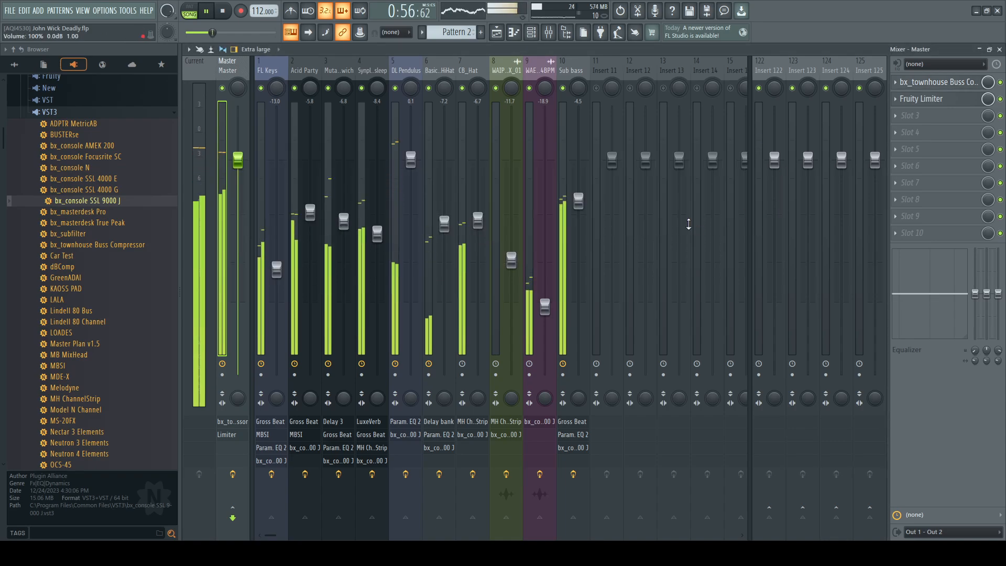
Step: Move the Master's Fruity Limiter to slot 4, and add Fruity Balance in slot 2 with its volume lowered
drag(919, 100, 932, 135)
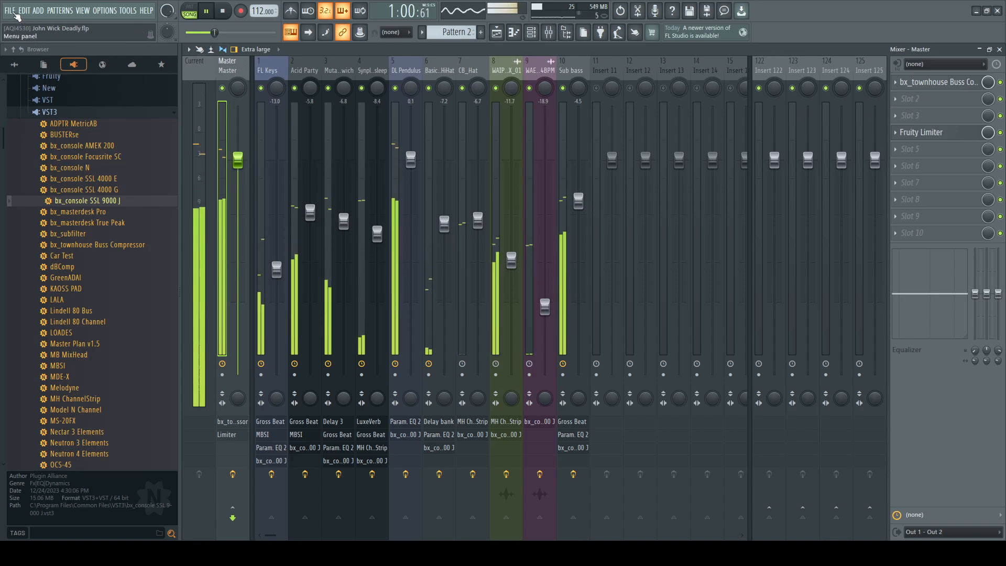
click(909, 95)
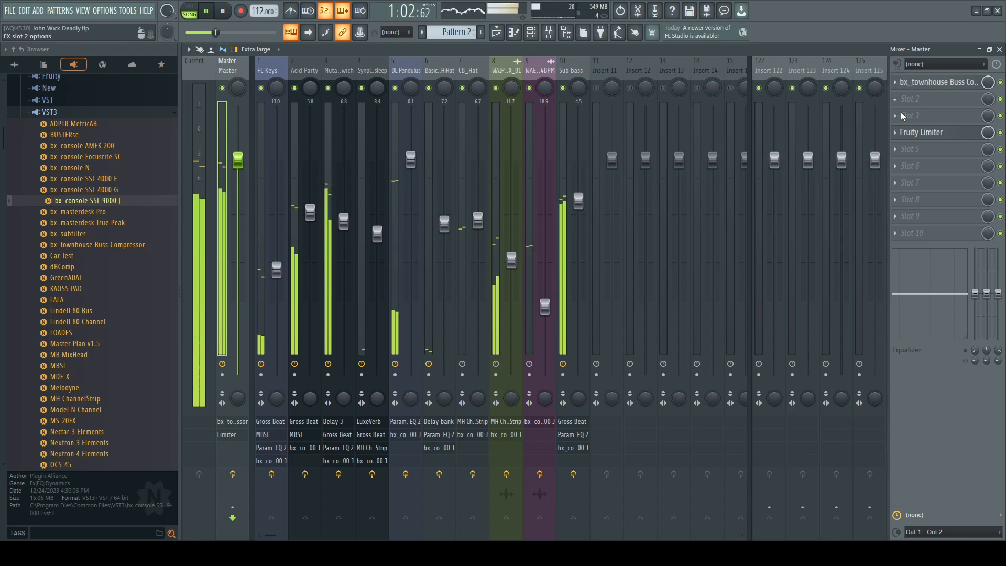
click(727, 491)
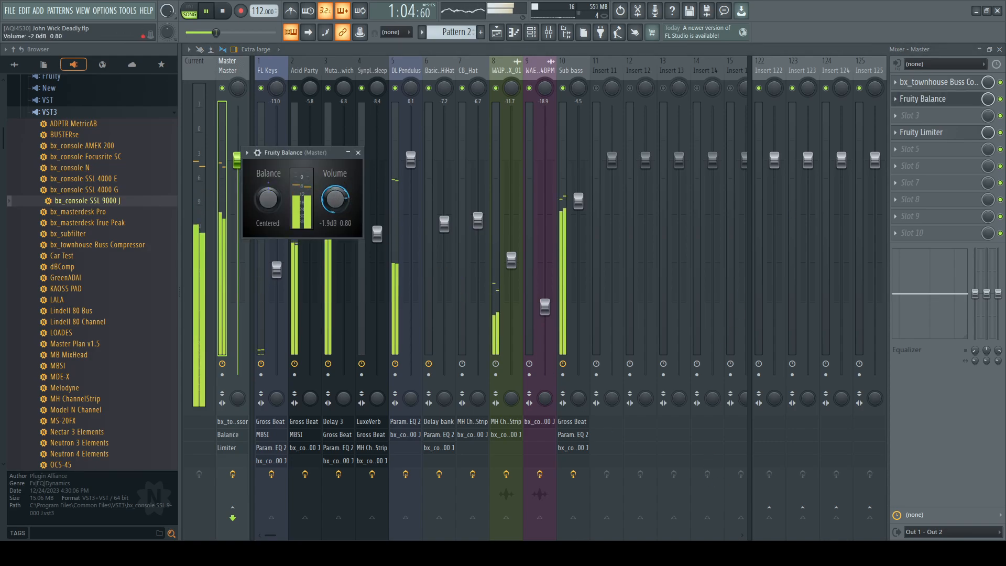
drag(335, 199, 336, 227)
click(358, 153)
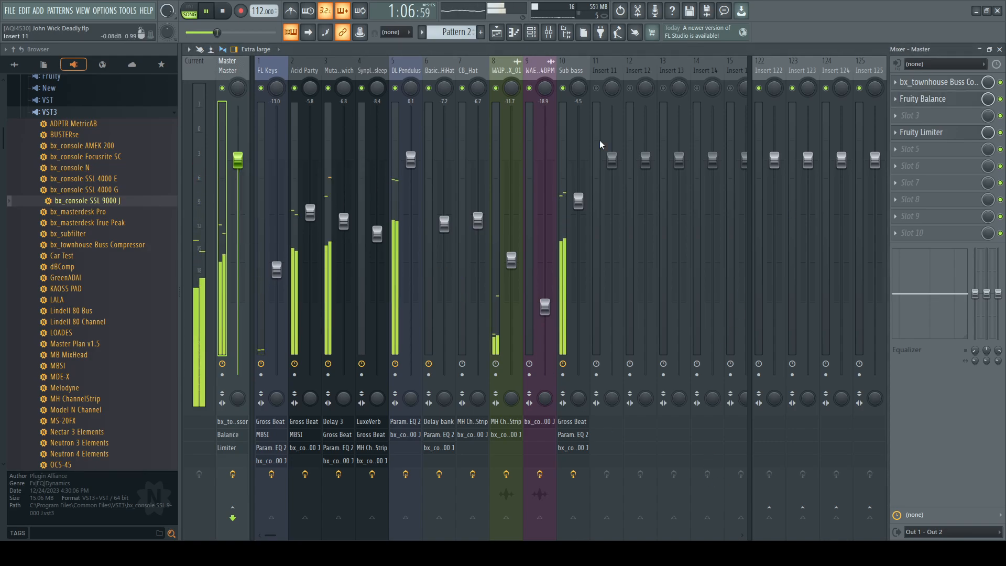
Step: Add Fruity parametric EQ 2 to slot 3 of the Master track with the 20Hz + 18kHz cut preset
click(922, 117)
click(777, 394)
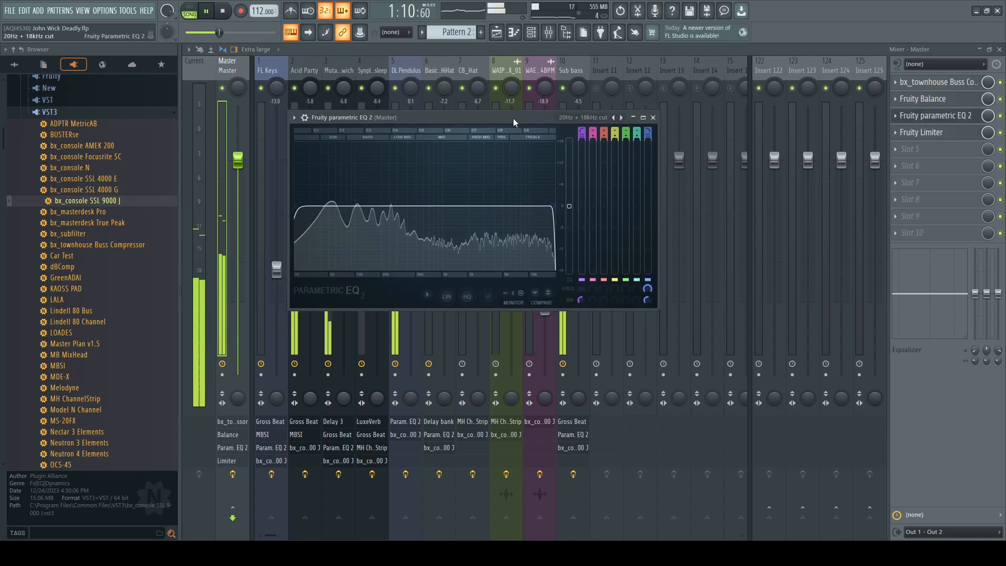
click(927, 116)
Step: Move the Master's Fruity Limiter to slot 6 and add bx_masterdesk True Peak in slot 4
drag(922, 132, 942, 171)
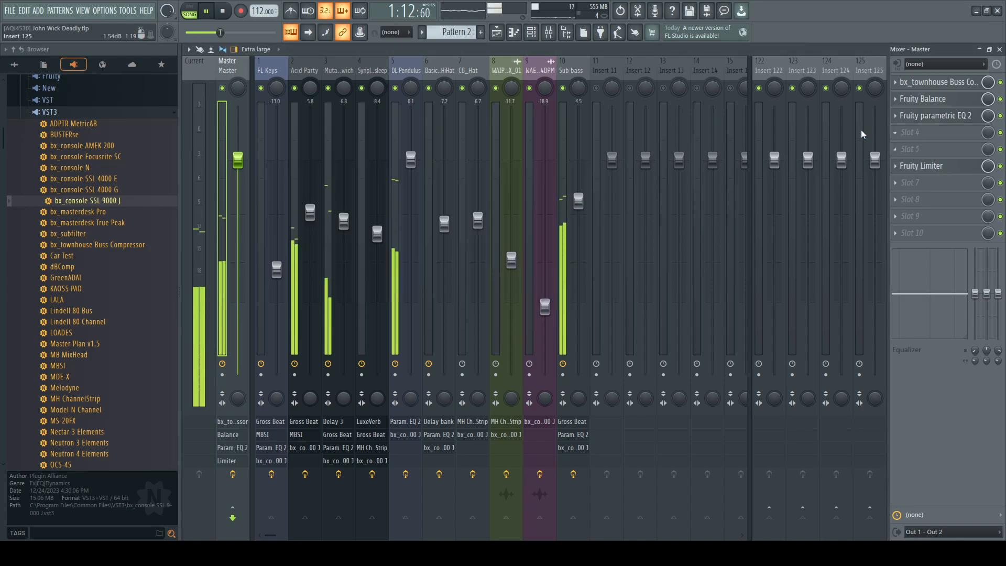
drag(112, 224, 919, 133)
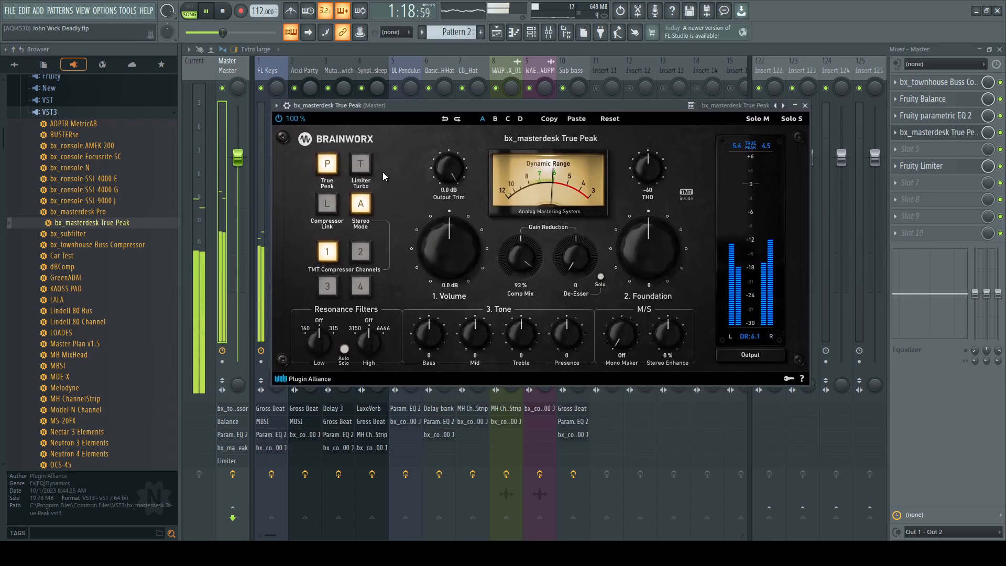
click(805, 105)
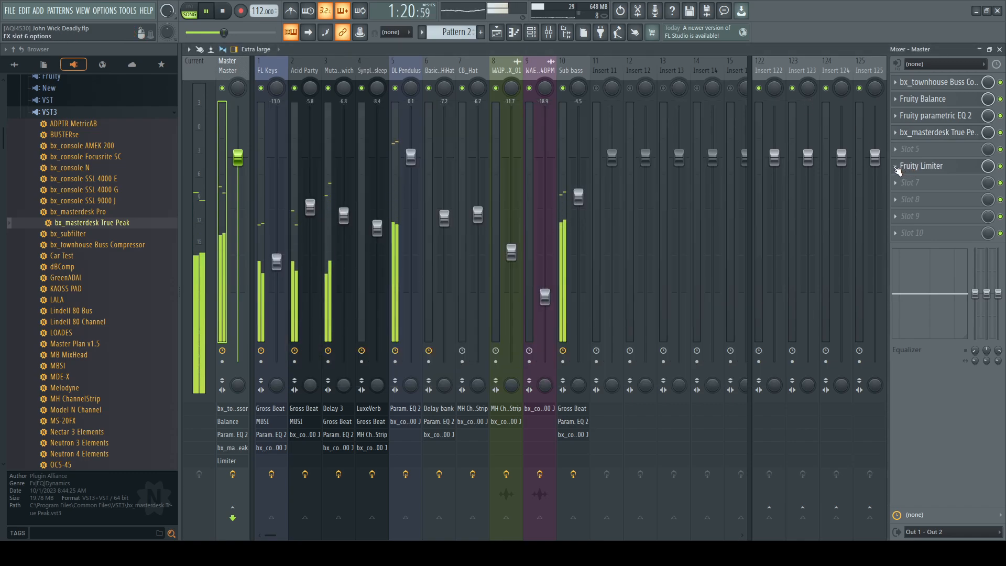
Step: Remove the Fruity Limiter from the Master track and set the Volume of bx_masterdesk True Peak to 5.0 dB
click(895, 166)
click(906, 186)
click(912, 133)
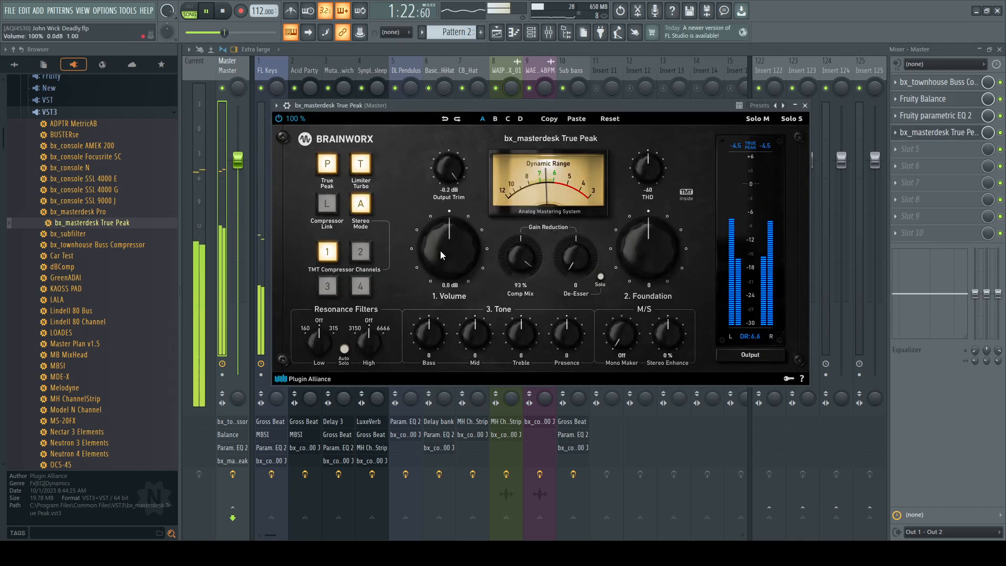
scroll(452, 256, up, 6)
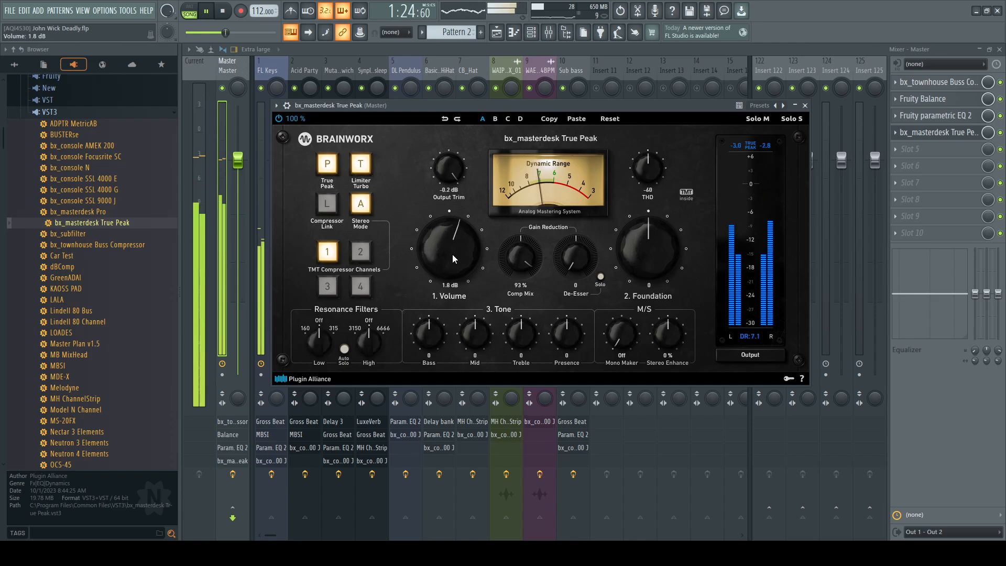
scroll(451, 254, up, 4)
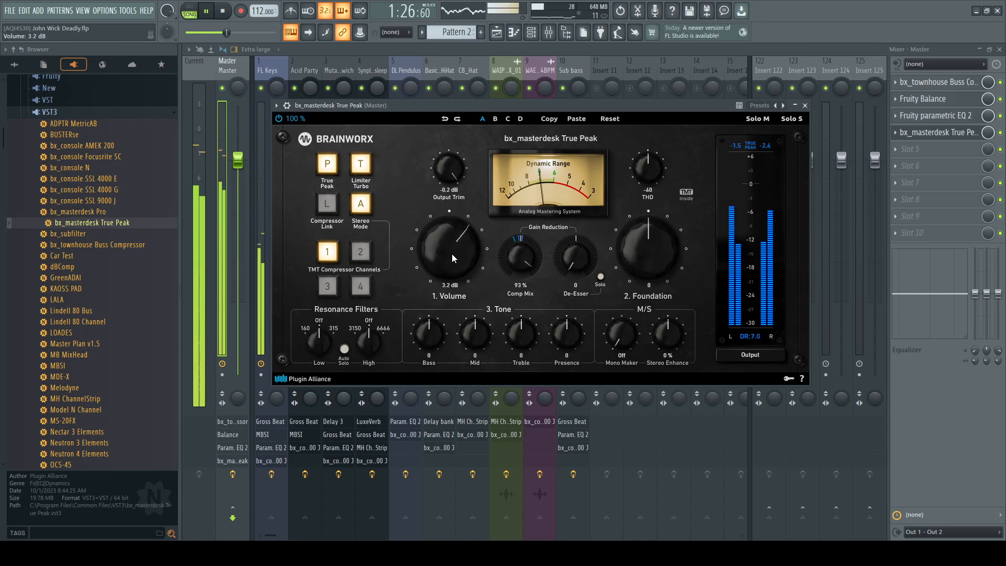
scroll(452, 253, up, 3)
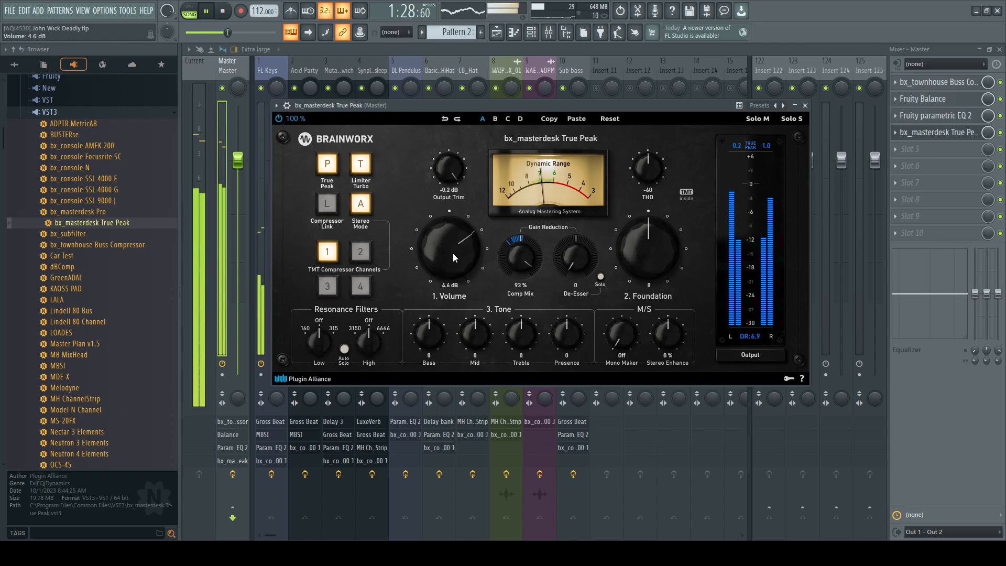
scroll(453, 254, up, 1)
Step: In the Master's bx_masterdesk True Peak, set the De-Esser to 60, Foundation to 1 and Bass to 3
drag(575, 256, 683, 148)
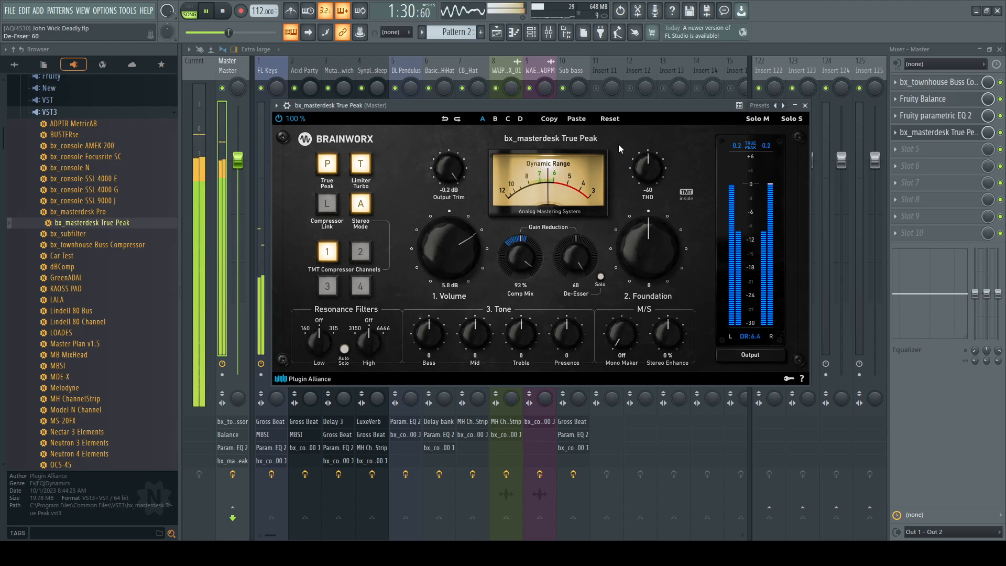
drag(643, 261, 657, 209)
drag(658, 263, 655, 266)
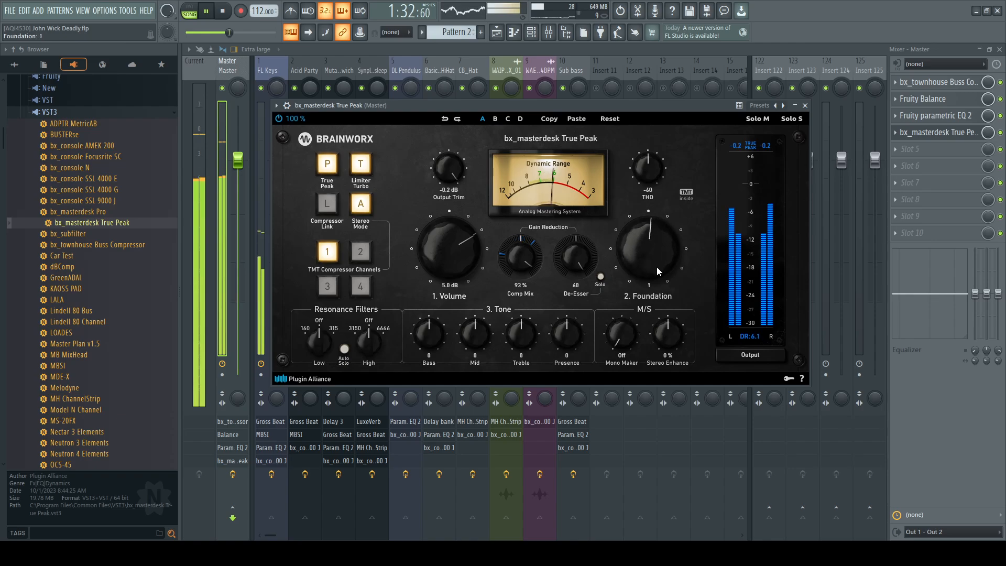
drag(435, 335, 451, 271)
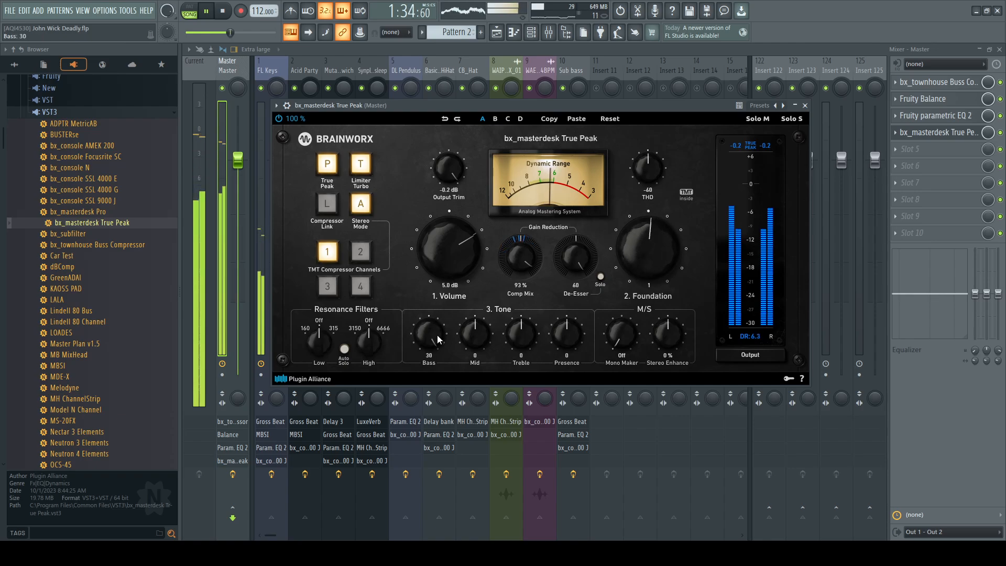
drag(437, 335, 429, 358)
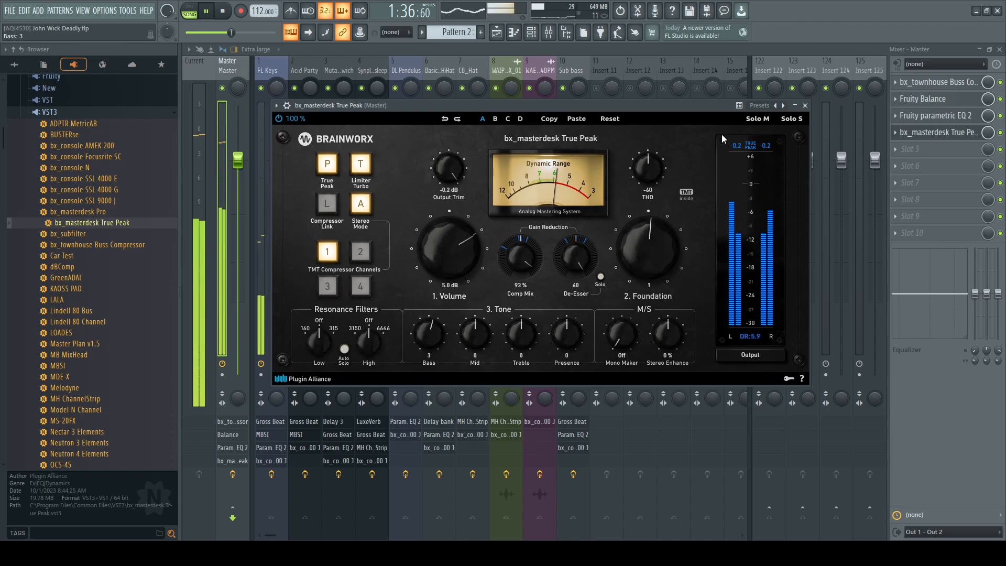
Step: Soloing the mid and then the side signal in bx_masterdesk True Peak, set Mid to 1, Treble to -2 and Presence to -2
click(753, 118)
drag(567, 332, 566, 355)
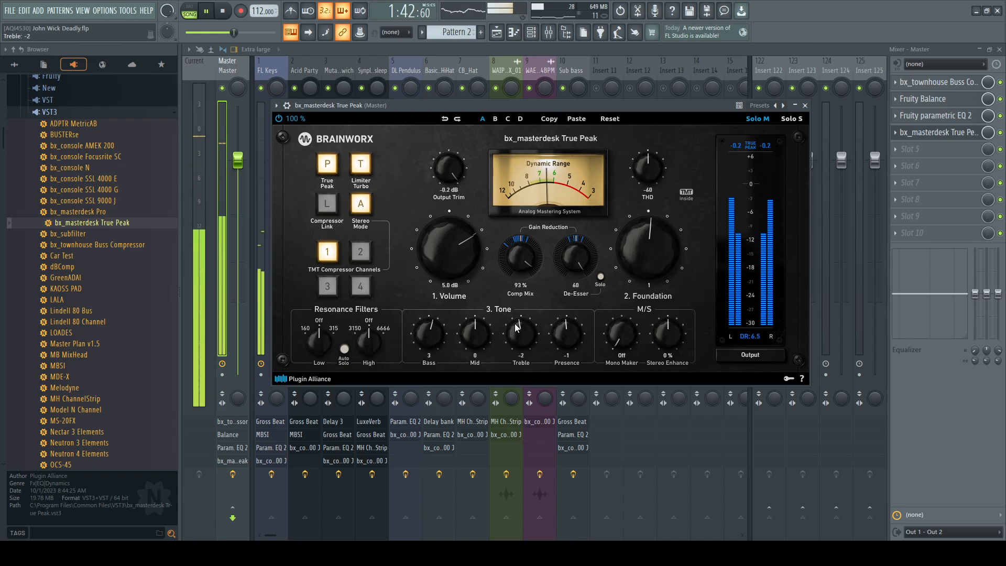
drag(489, 281, 489, 325)
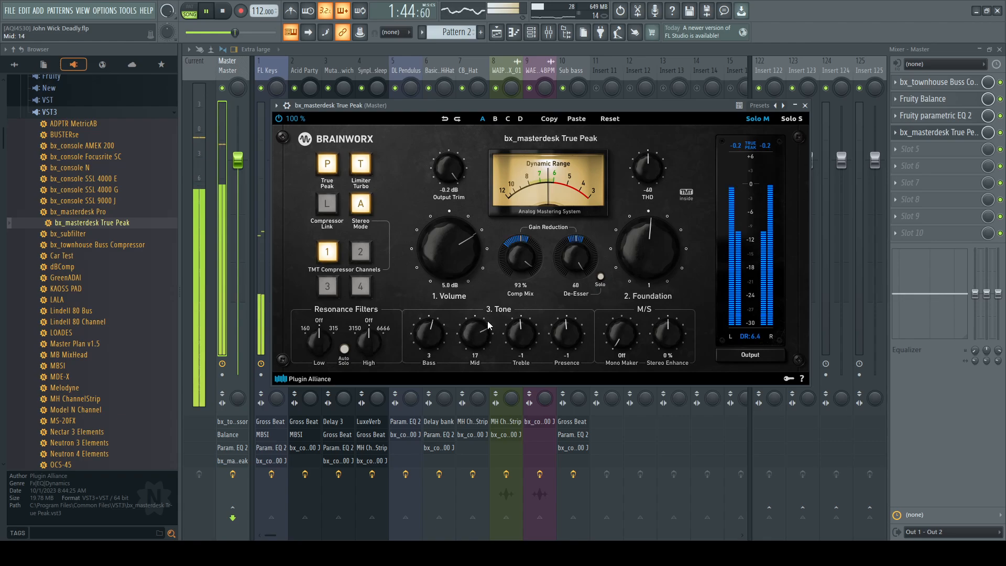
click(791, 118)
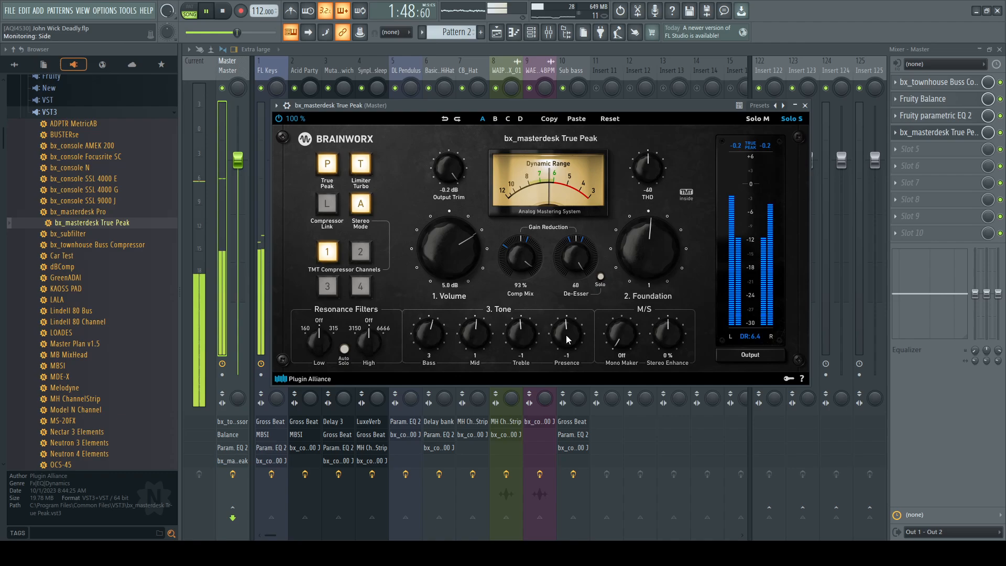
drag(568, 339, 524, 344)
click(782, 121)
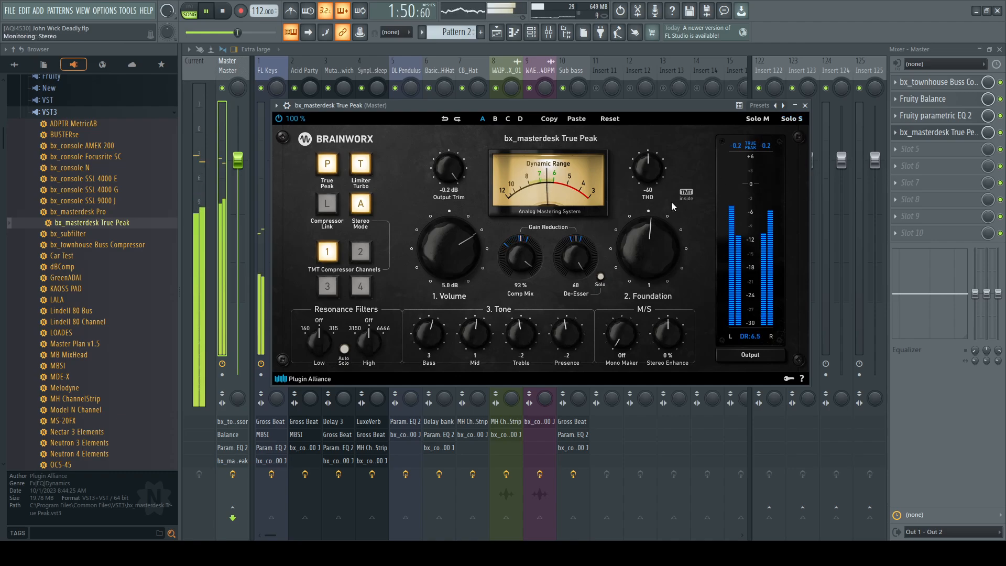
Step: Try a THD of -57 in bx_masterdesk True Peak and return it to -60
drag(648, 180, 667, 120)
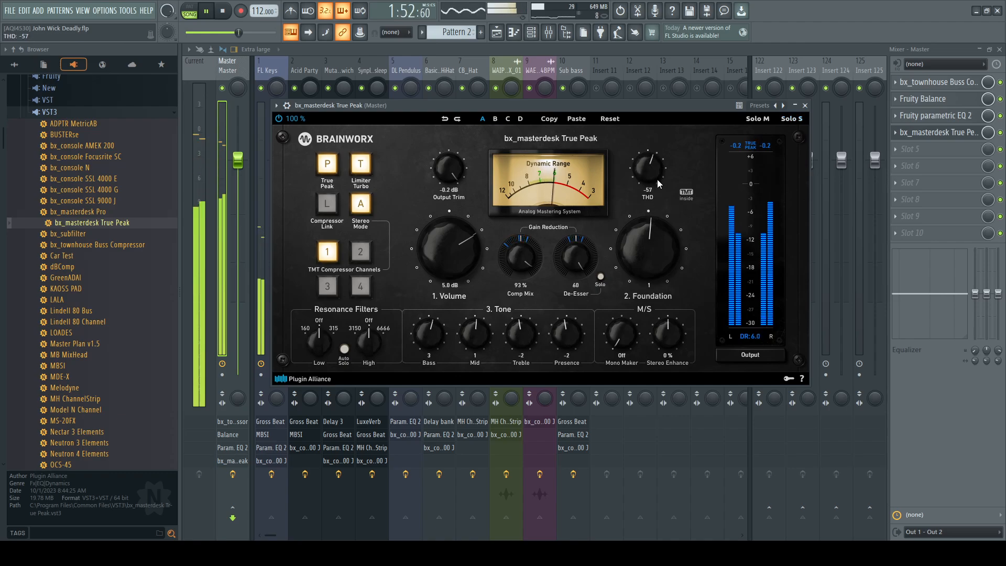
drag(659, 184, 659, 190)
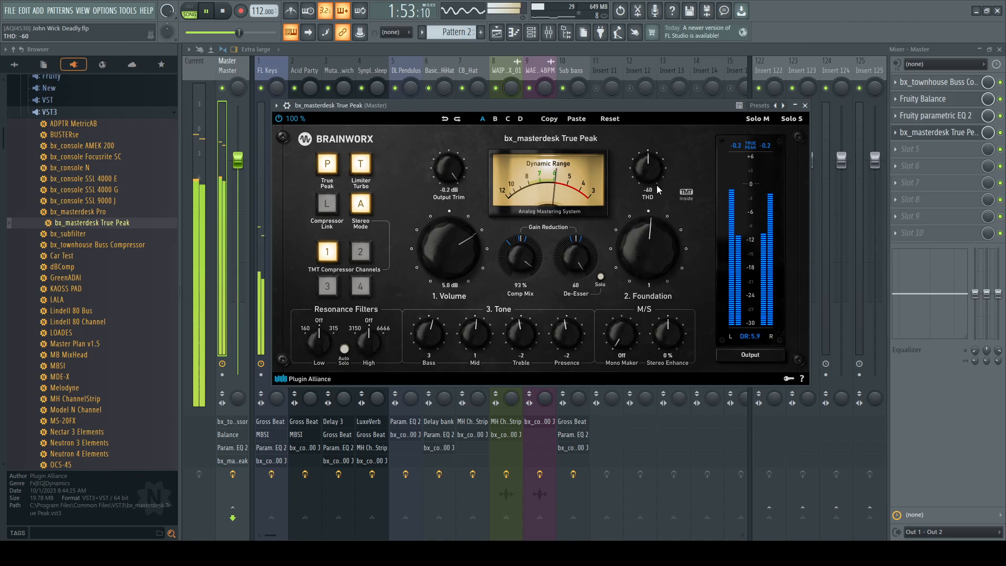
click(805, 105)
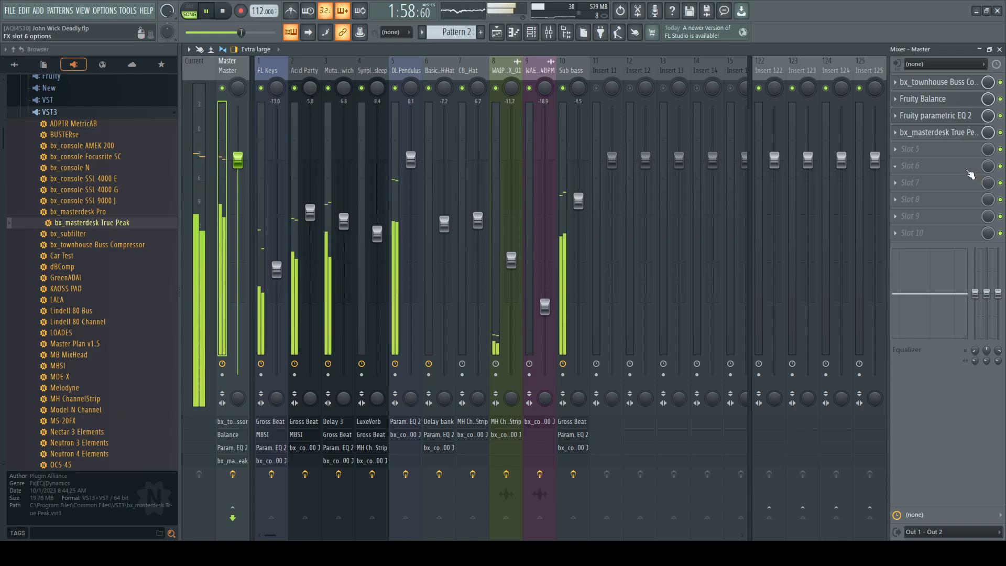
Step: Add a second Fruity parametric EQ 2 to slot 4 of the Master track, ahead of bx_masterdesk True Peak
click(770, 382)
scroll(941, 150, up, 1)
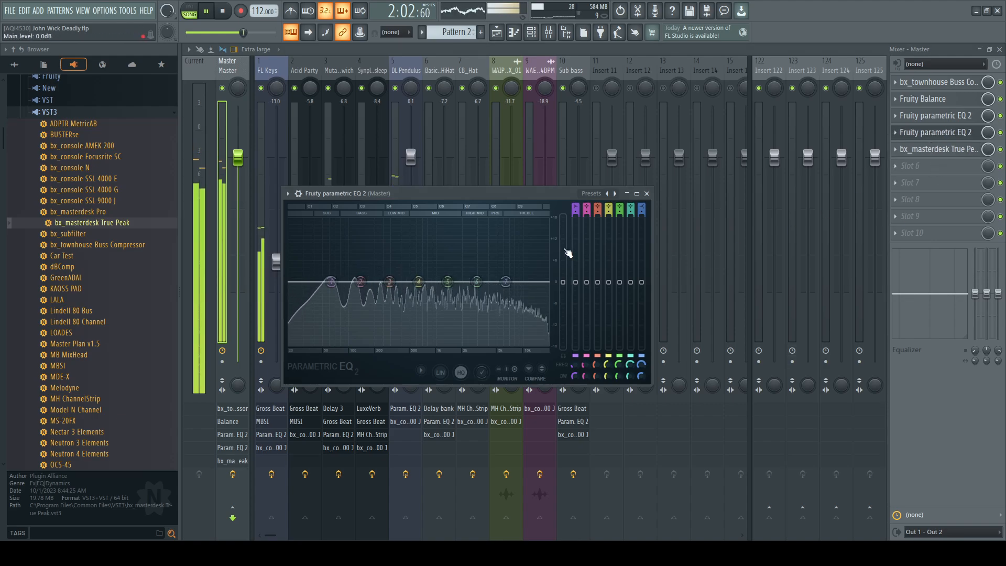
drag(531, 196, 566, 155)
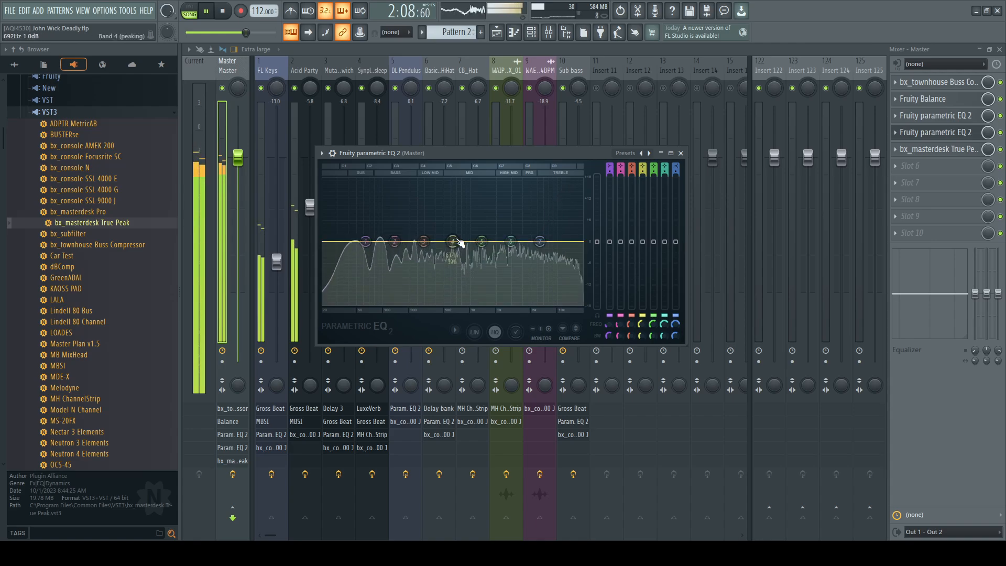
Step: During playback, slightly cut bands 1 and 7 and slightly boost band 6 of the Master's second EQ, and review bx_masterdesk True Peak
key(space)
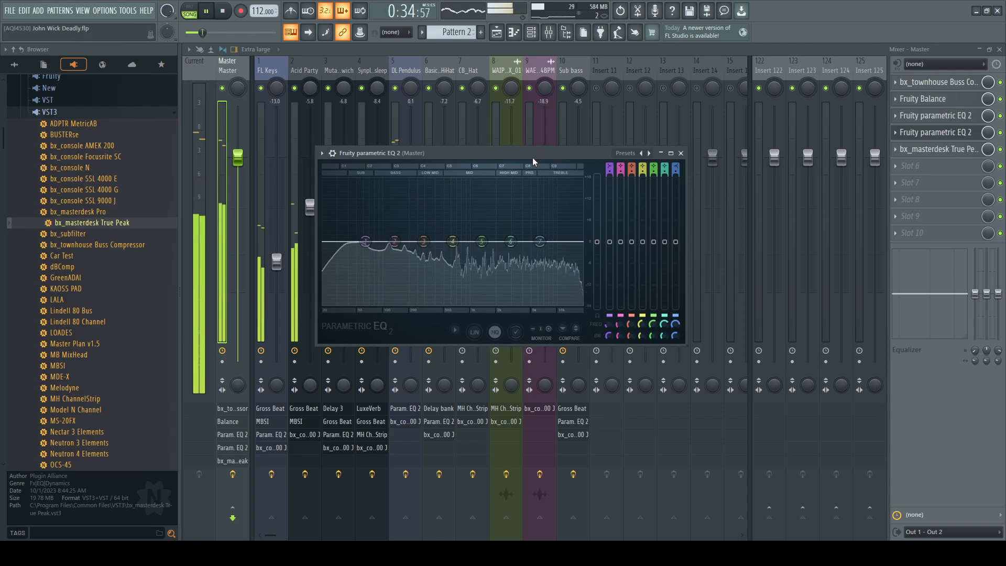
click(681, 153)
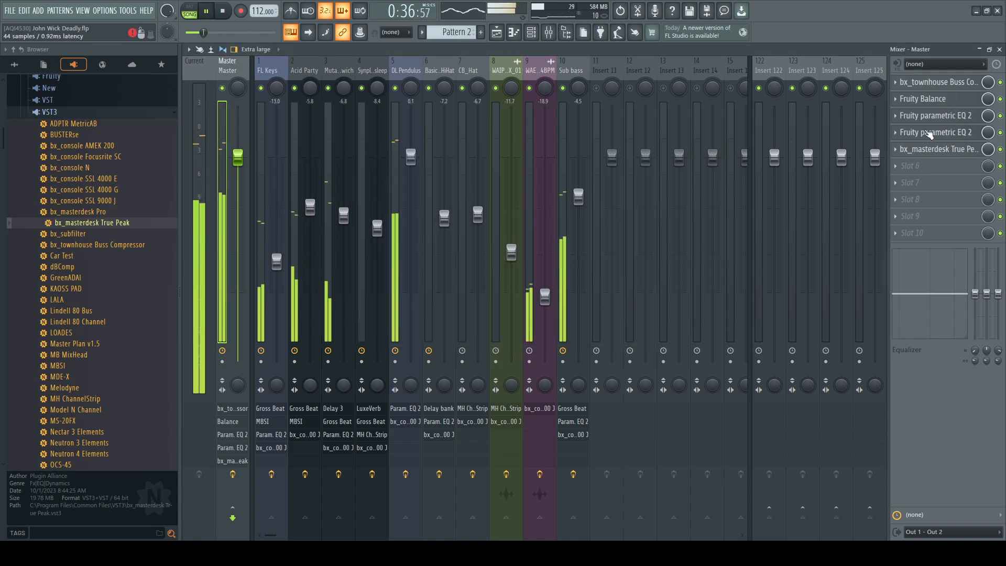
click(928, 133)
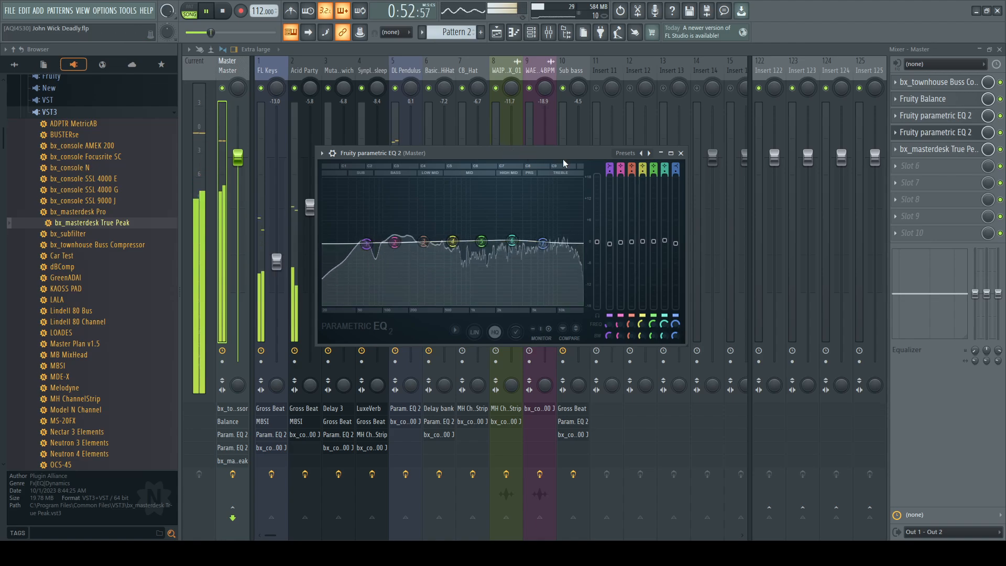
click(682, 153)
click(953, 150)
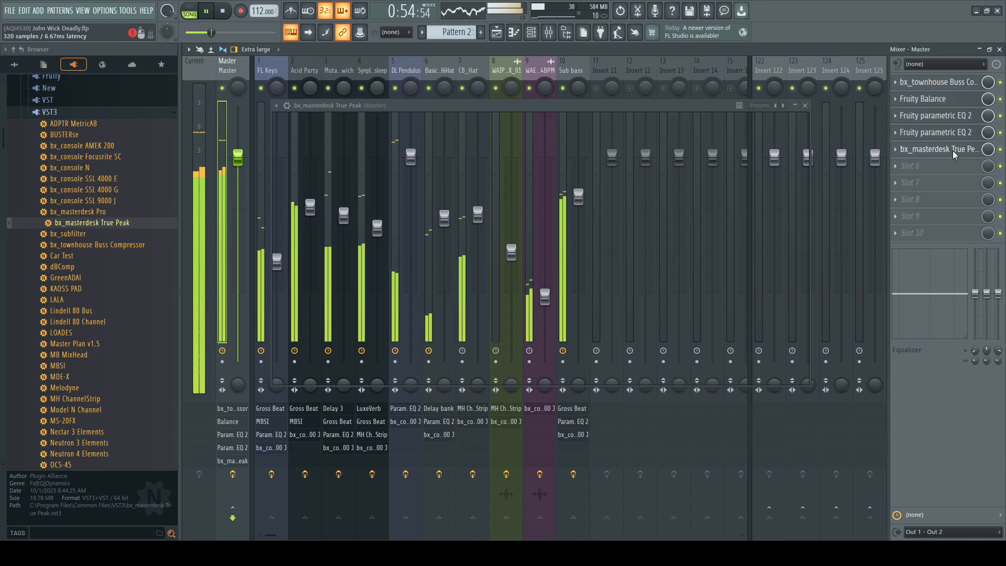
click(803, 108)
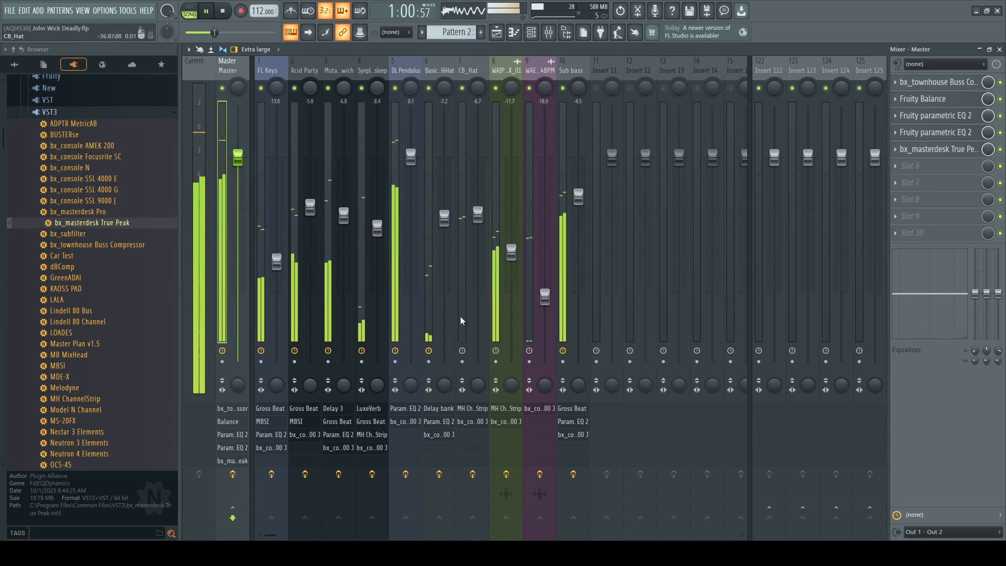
Step: Set the WAIPT_FX_01 track's volume to -11.2 dB and the WAEMH_FX_Uplifter track's volume to -19.2 dB
click(492, 265)
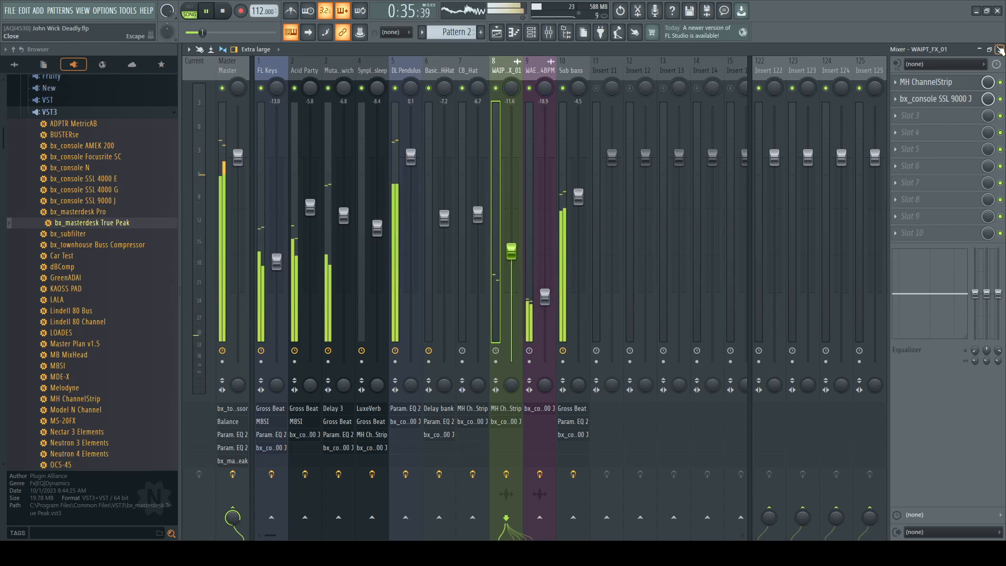
key(F5)
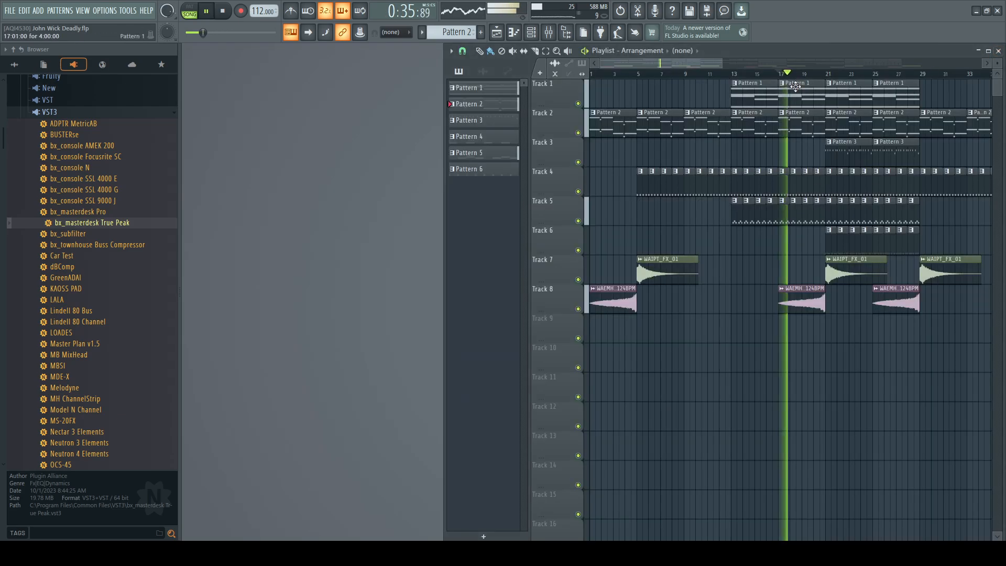
click(560, 32)
click(545, 297)
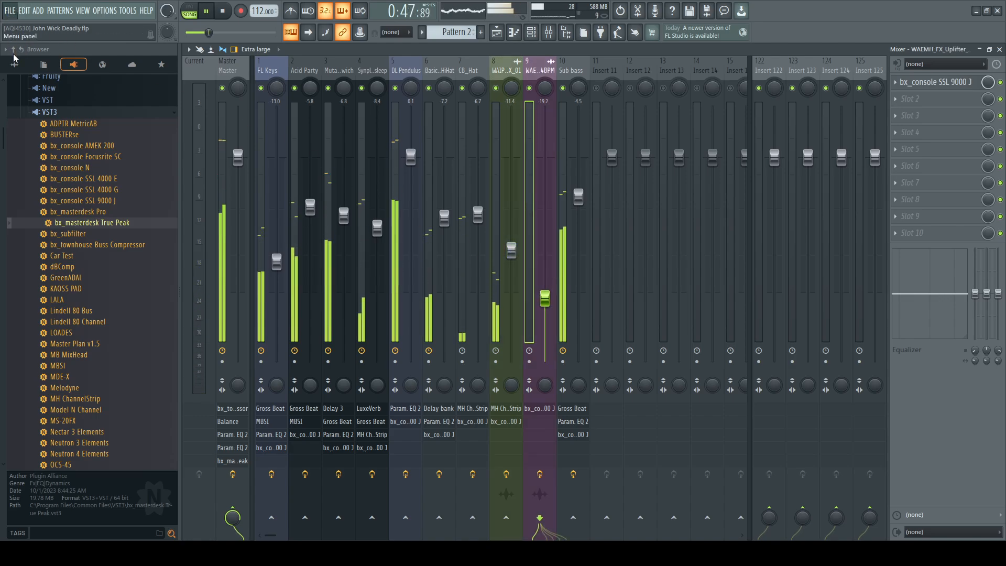
click(227, 69)
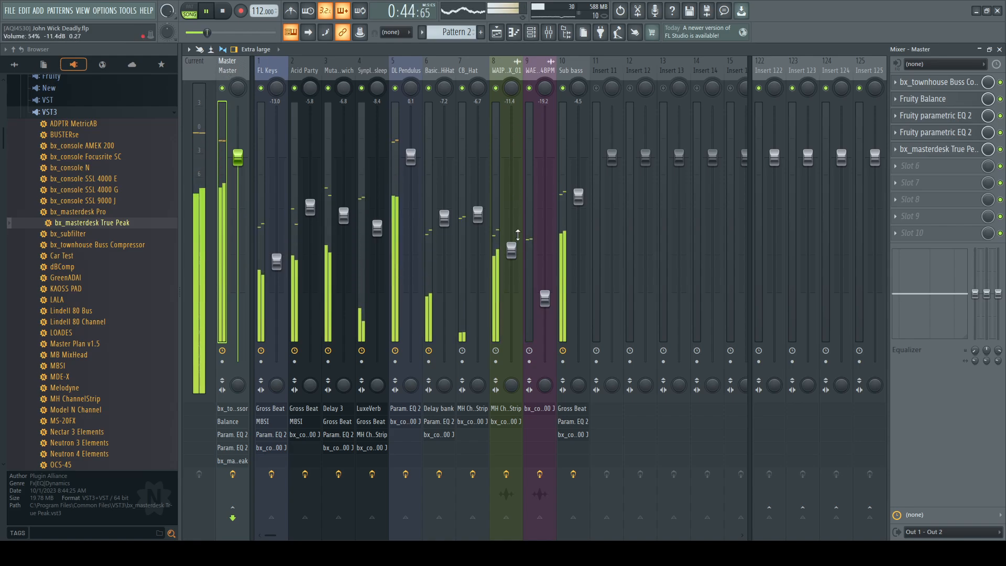
click(511, 250)
click(545, 297)
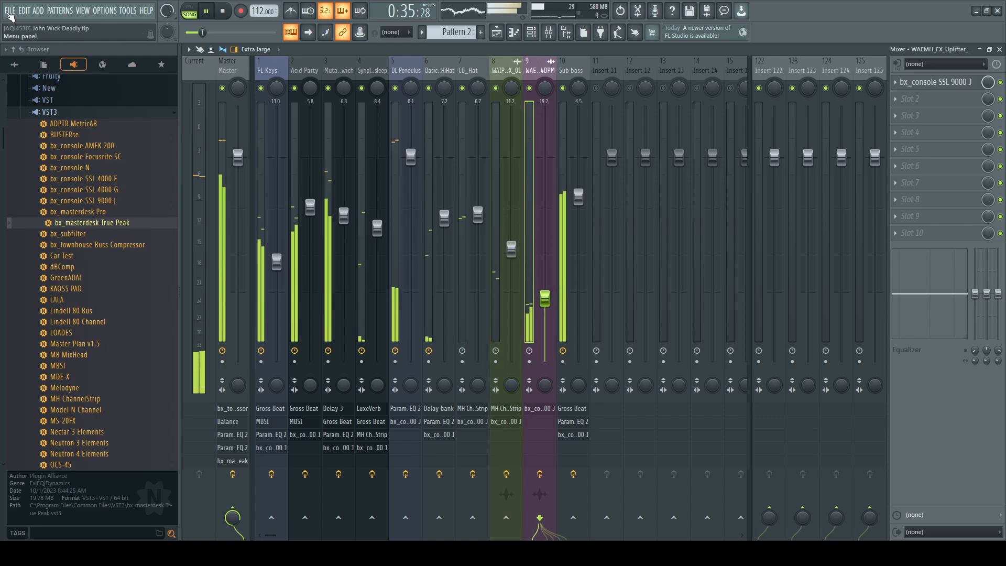
click(229, 74)
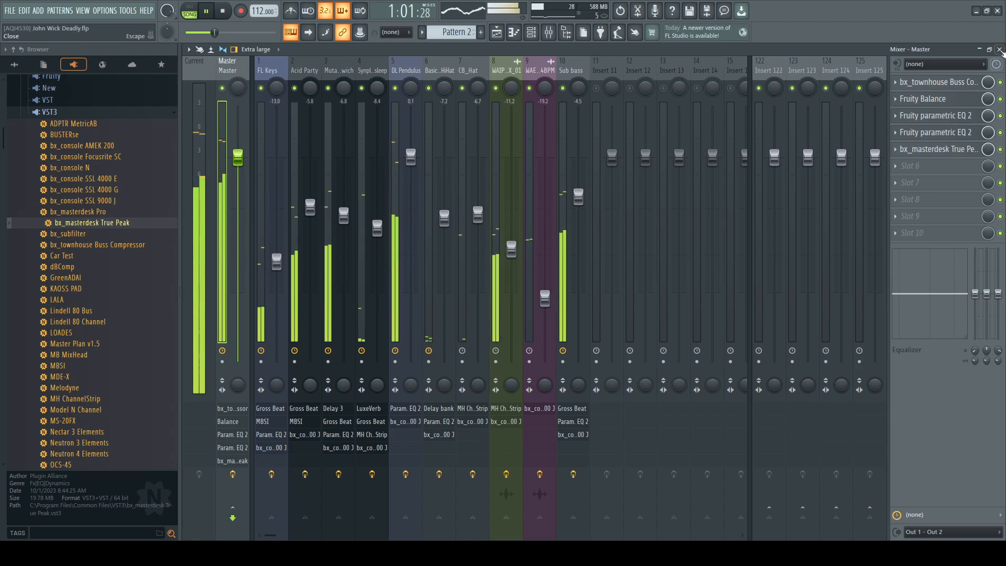
Step: Close the mixer to show the playlist, display the channel rack and stop playback
click(999, 50)
mouse_move(670, 65)
mouse_down()
mouse_move(783, 64)
mouse_move(663, 64)
mouse_up()
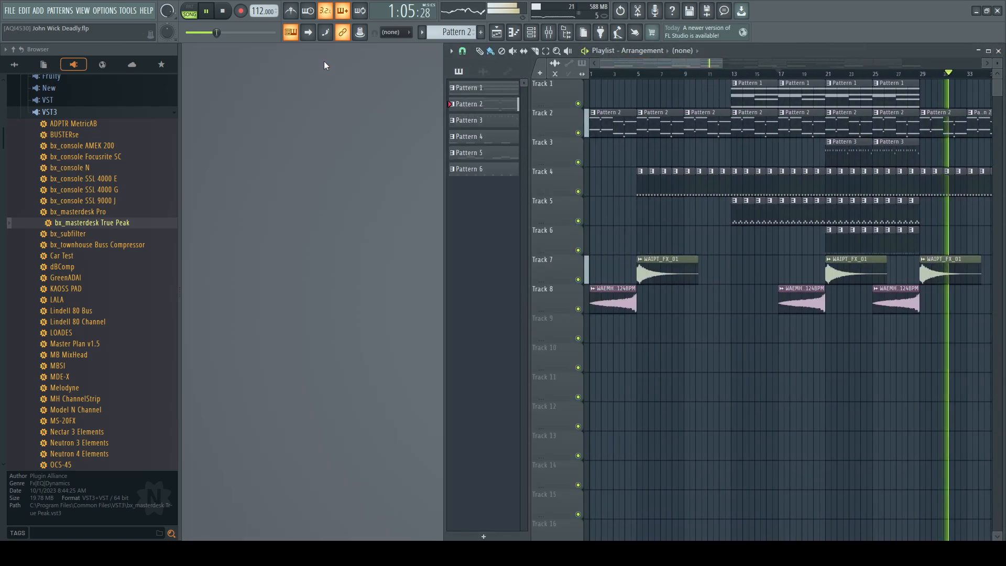
click(531, 33)
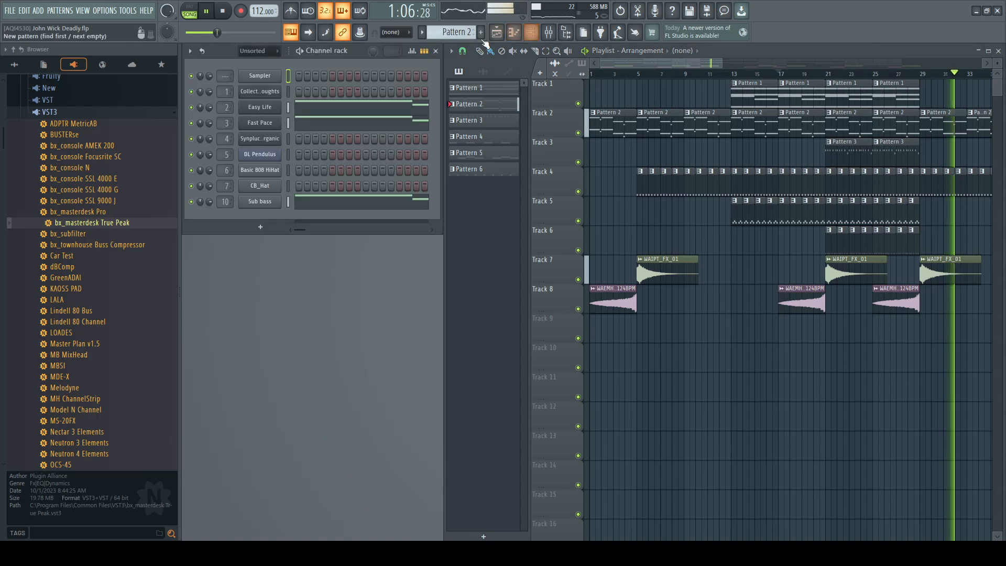
click(223, 12)
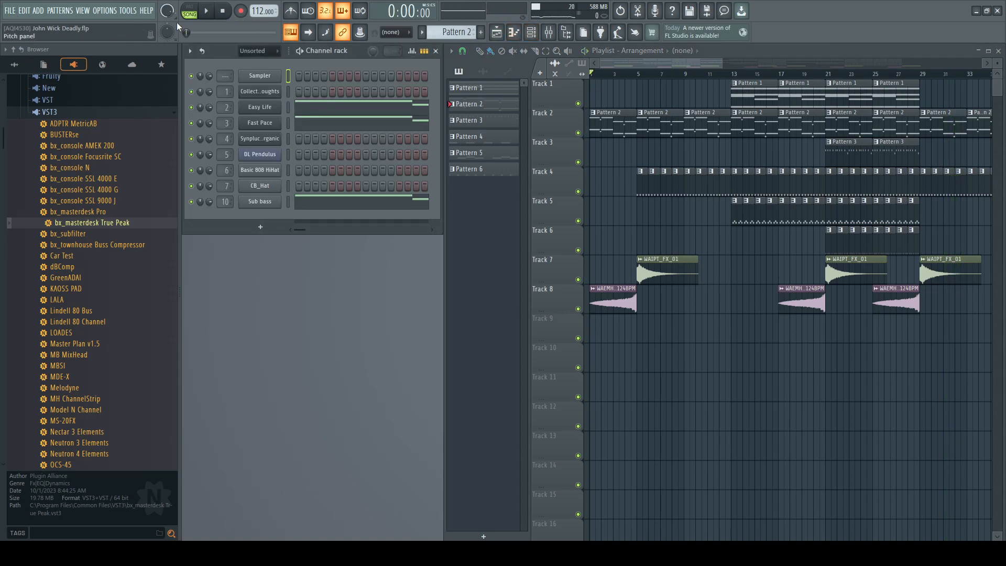
Step: Examine the Fruity parametric EQ 2 and bx_console SSL 9000 J settings on the DL Pendulus mixer track
click(548, 33)
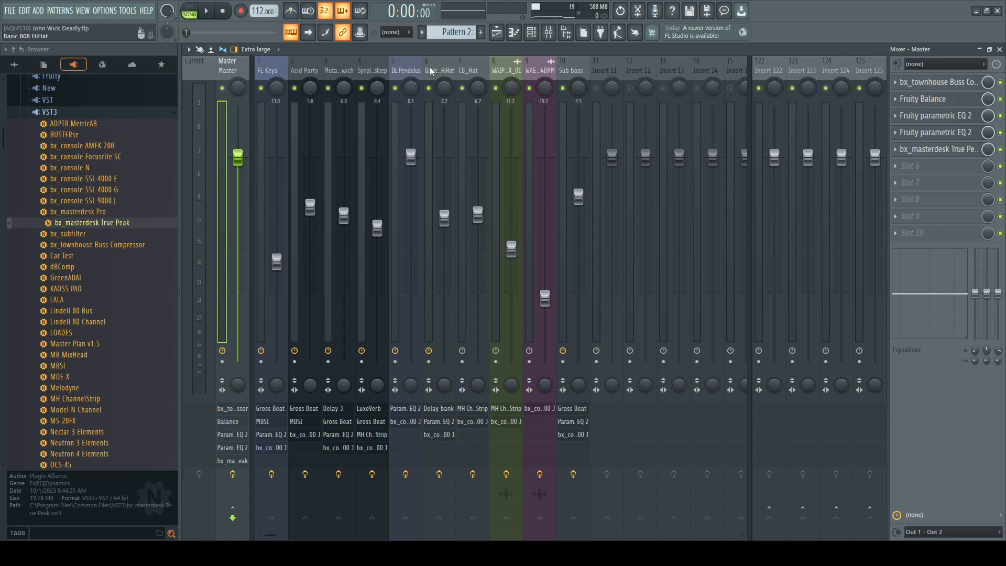
click(404, 71)
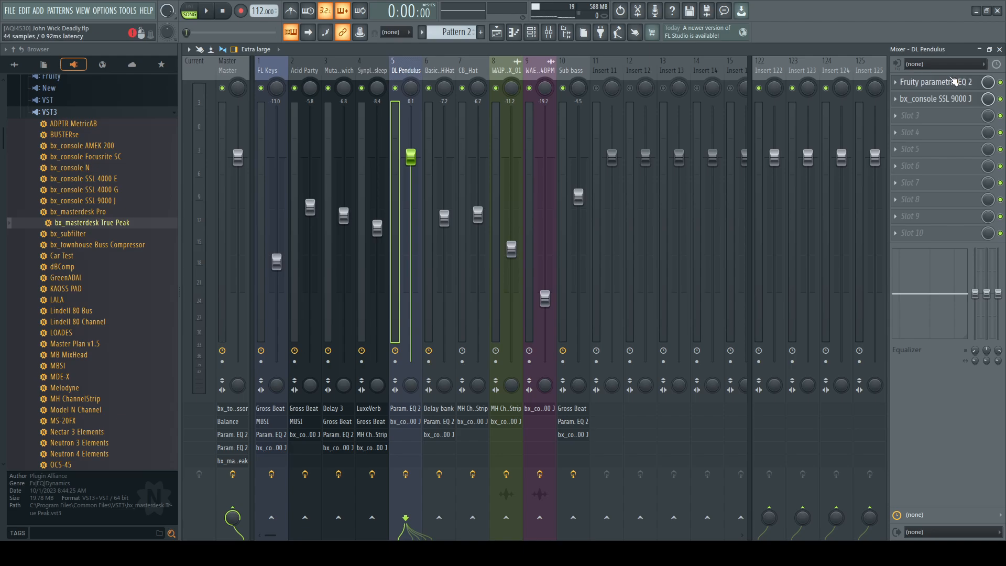
click(953, 82)
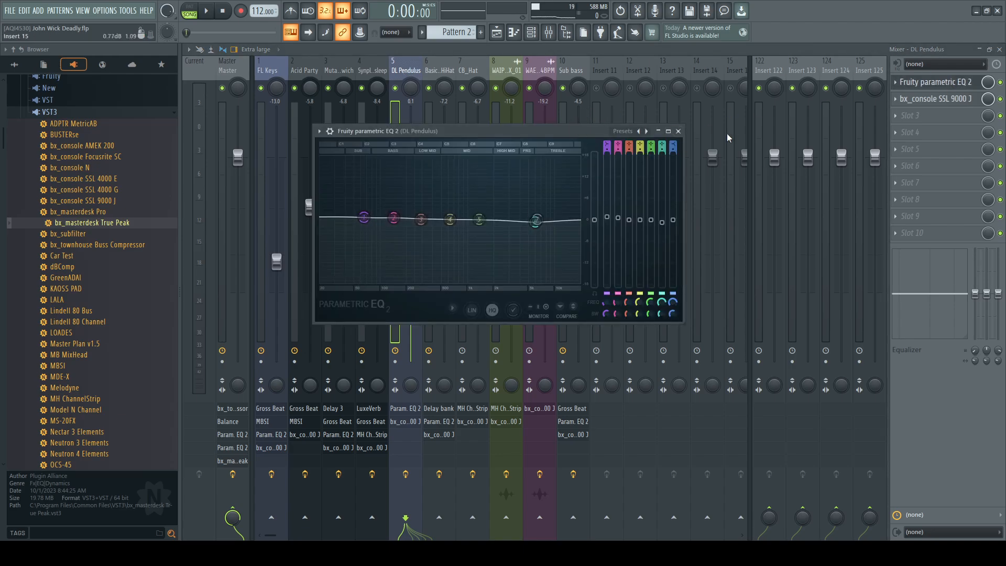
click(678, 131)
click(935, 99)
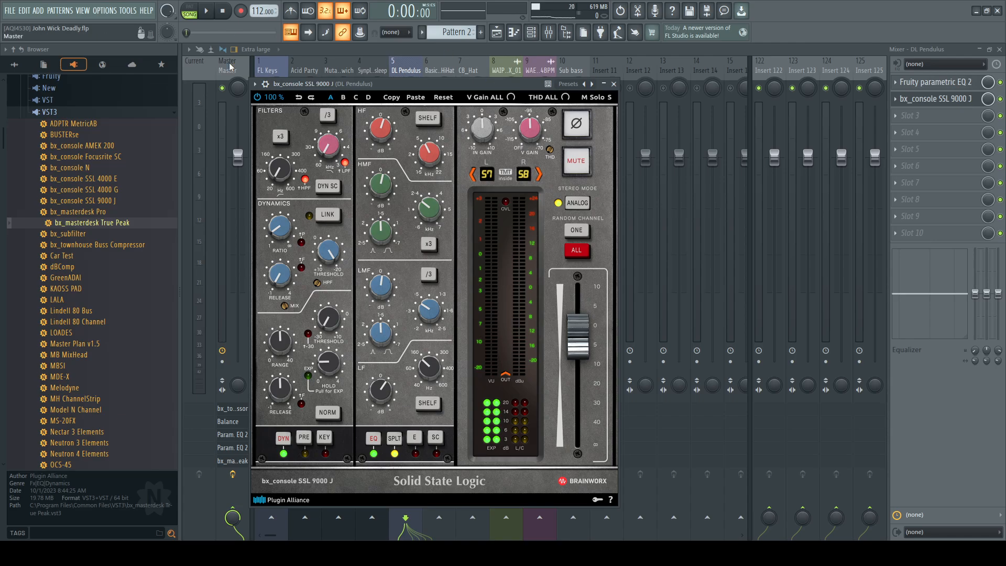
Step: Inspect the bx_console SSL 9000 J on the DL Pendulus track, pointing out its dynamics PRE switch, and close the plugin
drag(437, 84, 440, 71)
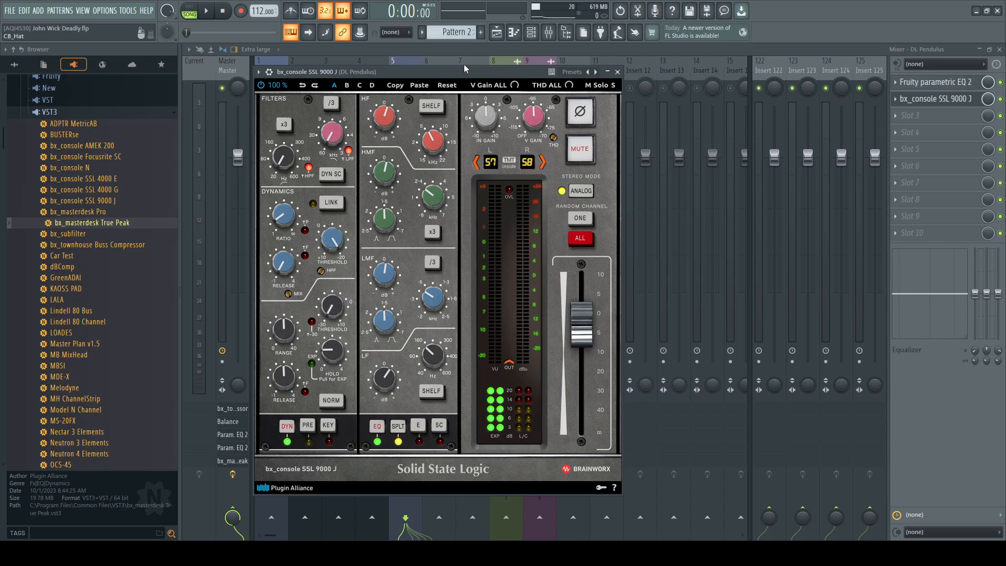
drag(460, 73, 461, 64)
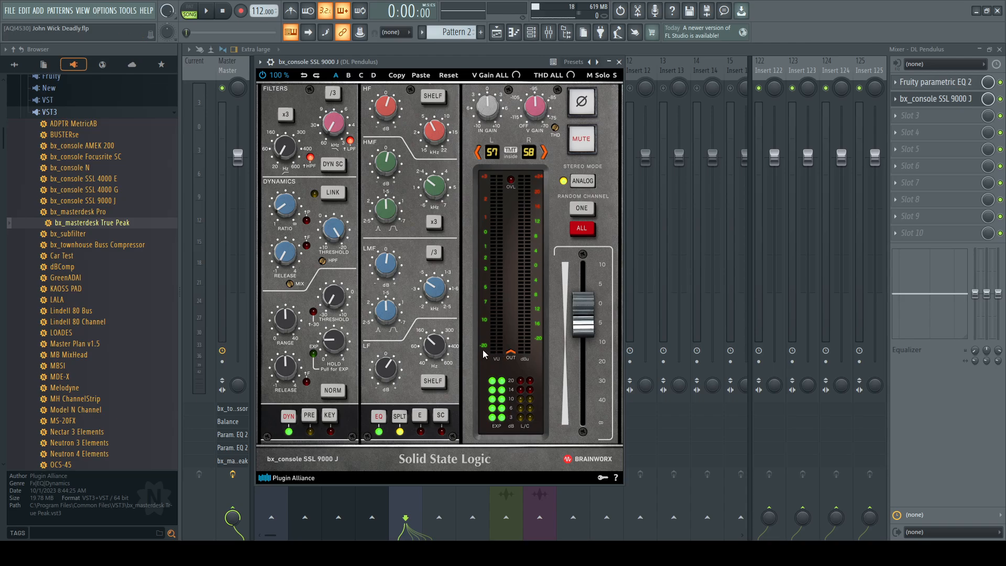
click(309, 417)
click(309, 418)
click(310, 418)
click(310, 417)
click(619, 62)
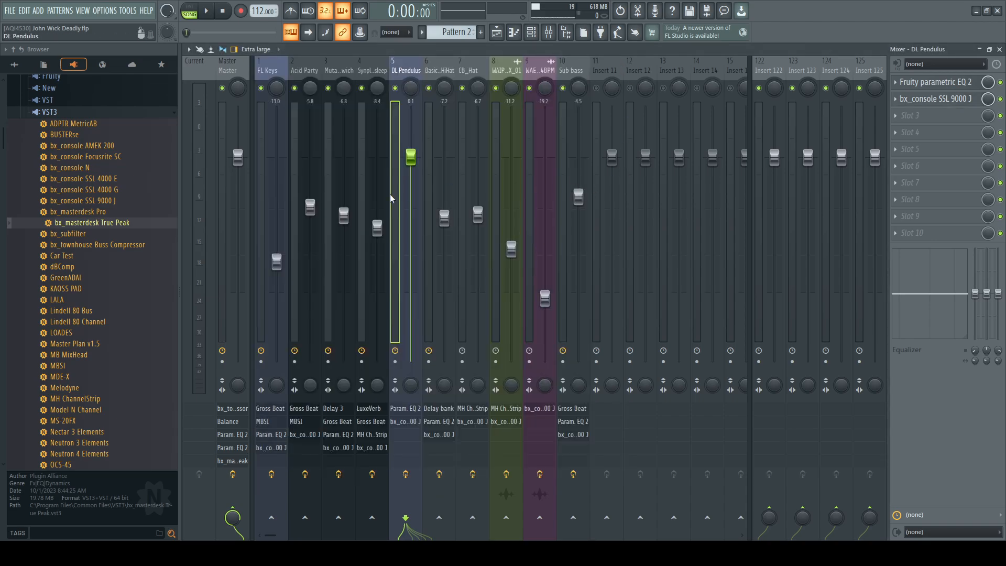
Step: Recheck the DL Pendulus track's console plugin and its Fruity parametric EQ 2 curve
click(928, 99)
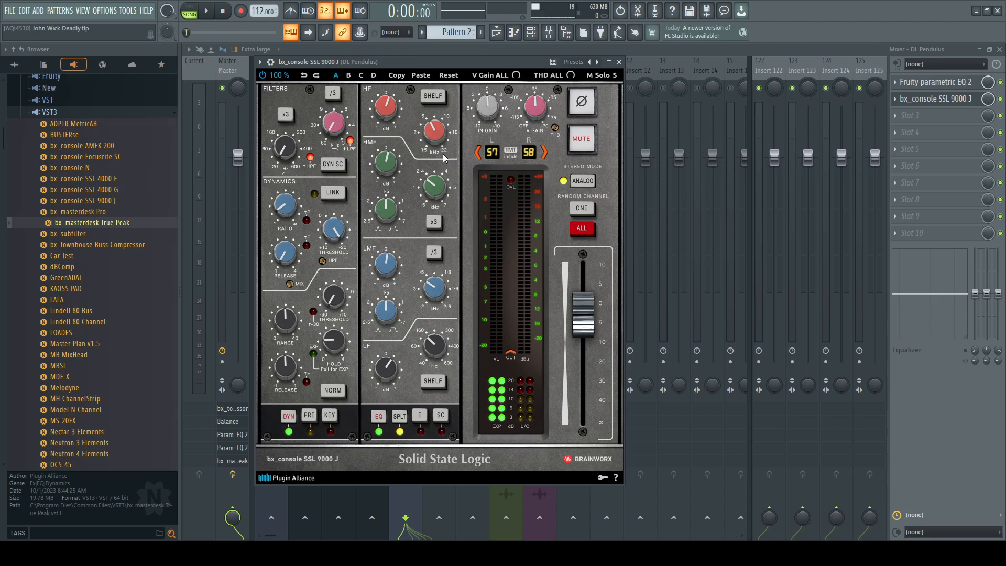
click(618, 62)
click(971, 80)
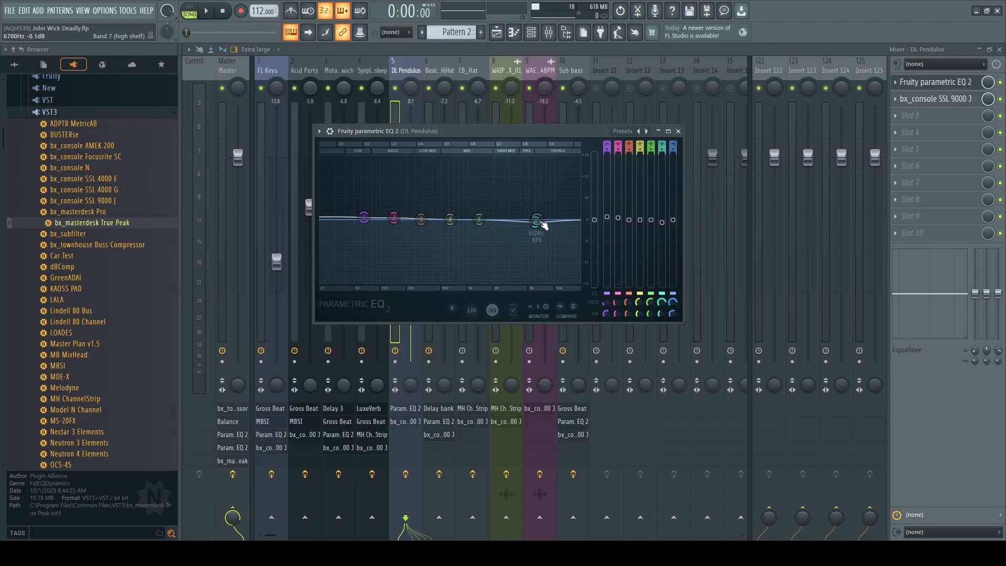
click(678, 132)
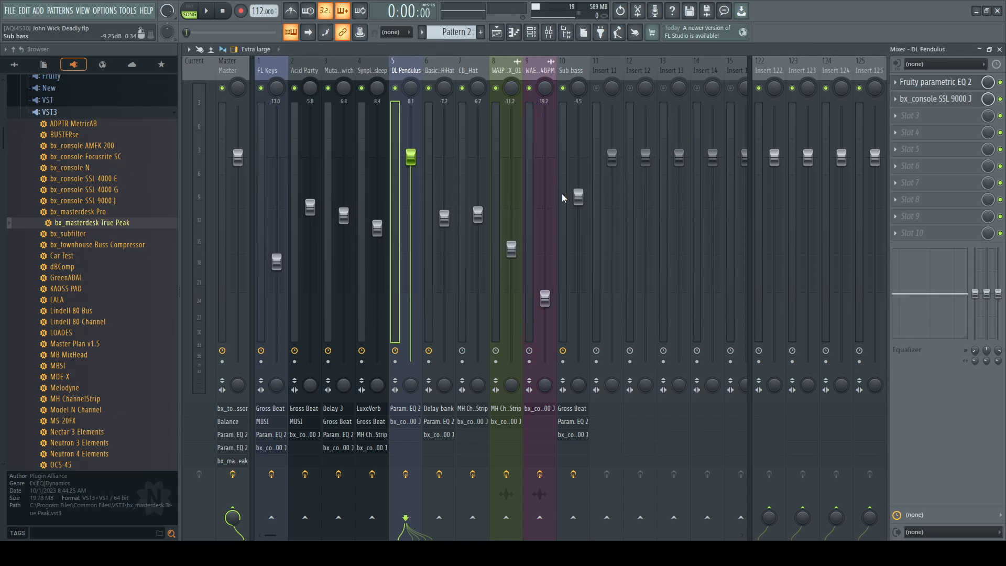
Step: Review the MH ChannelStrip and bx_console SSL 9000 J settings on the WAIPT_FX_01 mixer track
click(510, 79)
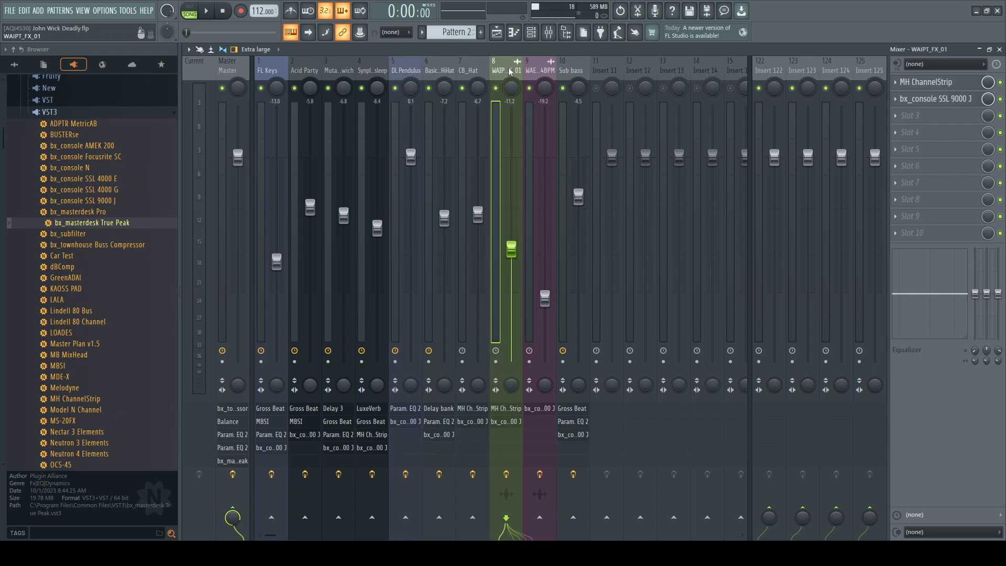
click(941, 84)
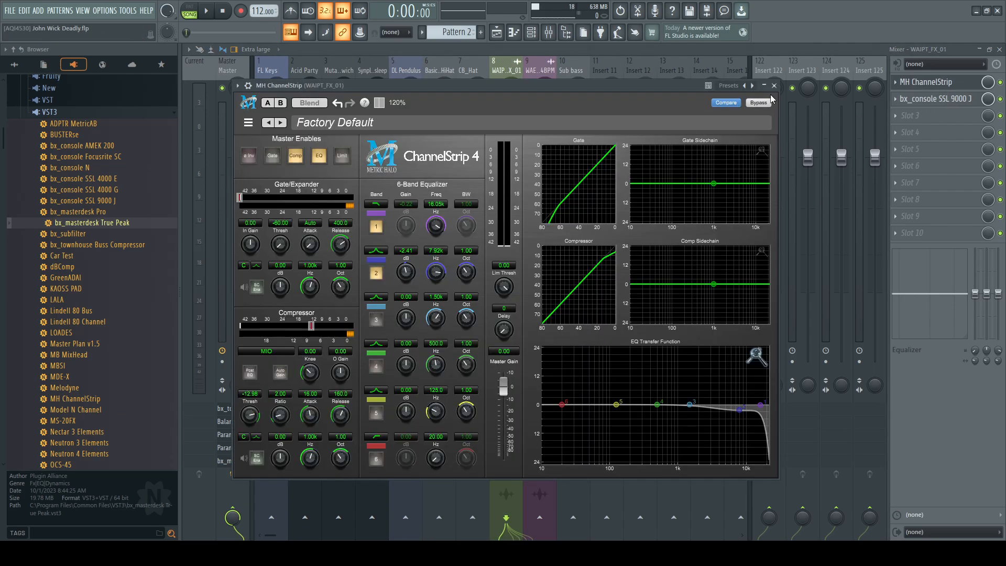
click(774, 90)
click(935, 99)
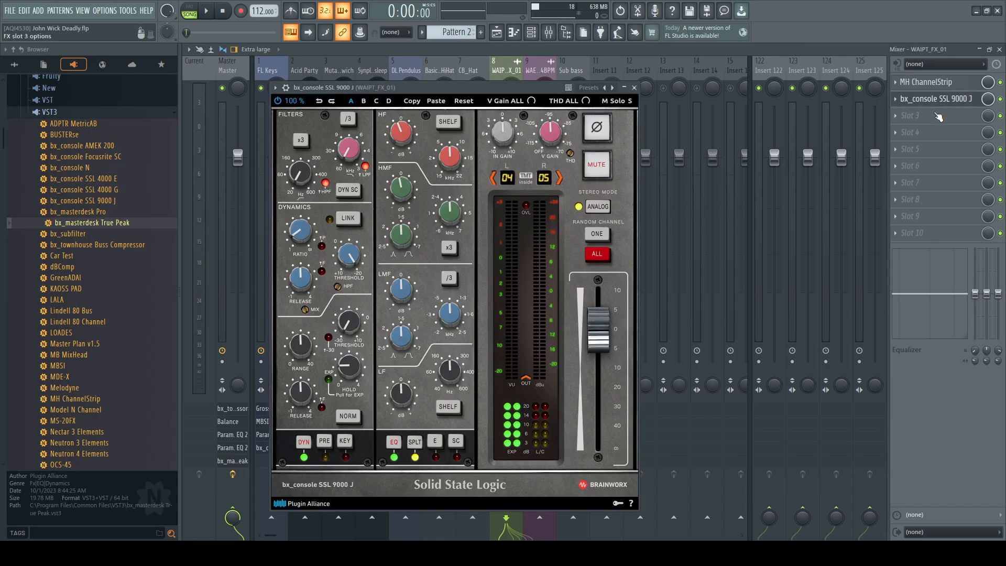
click(630, 91)
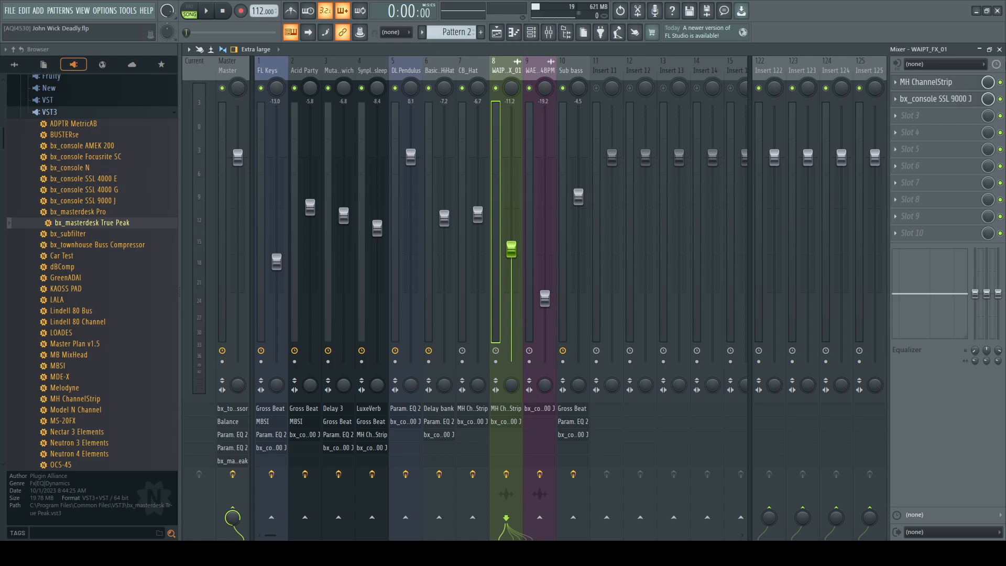
click(938, 98)
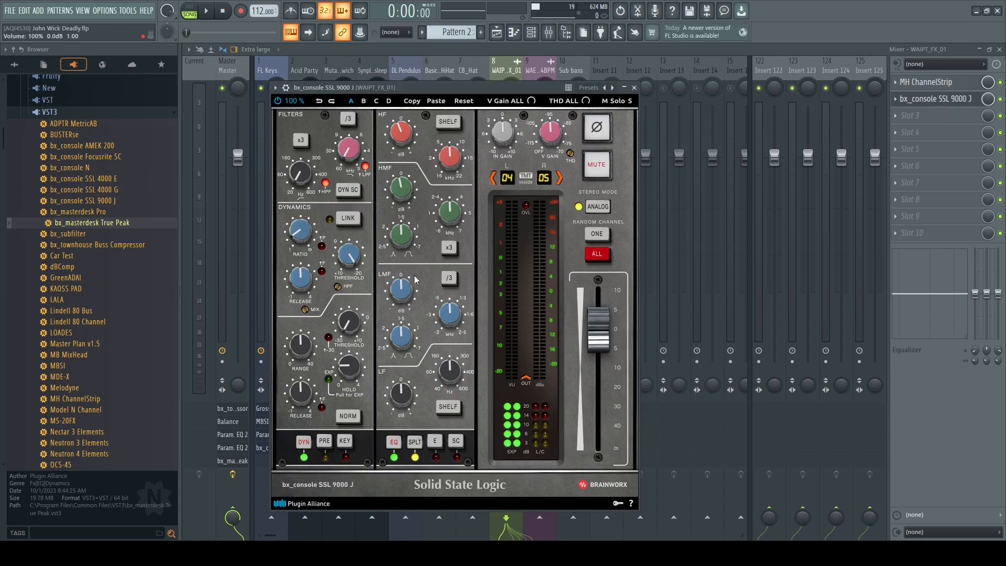
click(635, 88)
Step: Examine the high-frequency EQ curve in the WAIPT_FX_01 track's MH ChannelStrip, then close the plugin
click(937, 83)
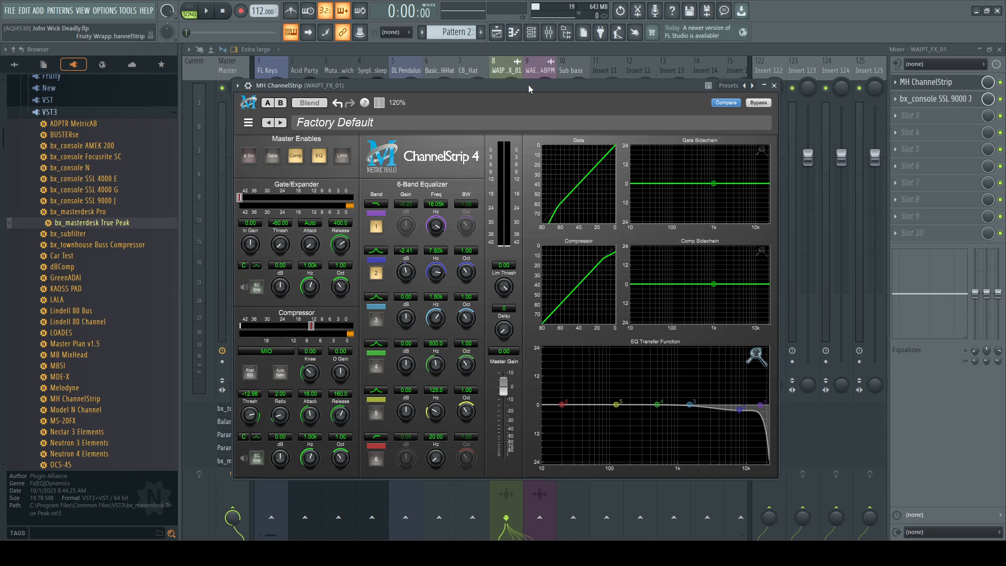
click(773, 85)
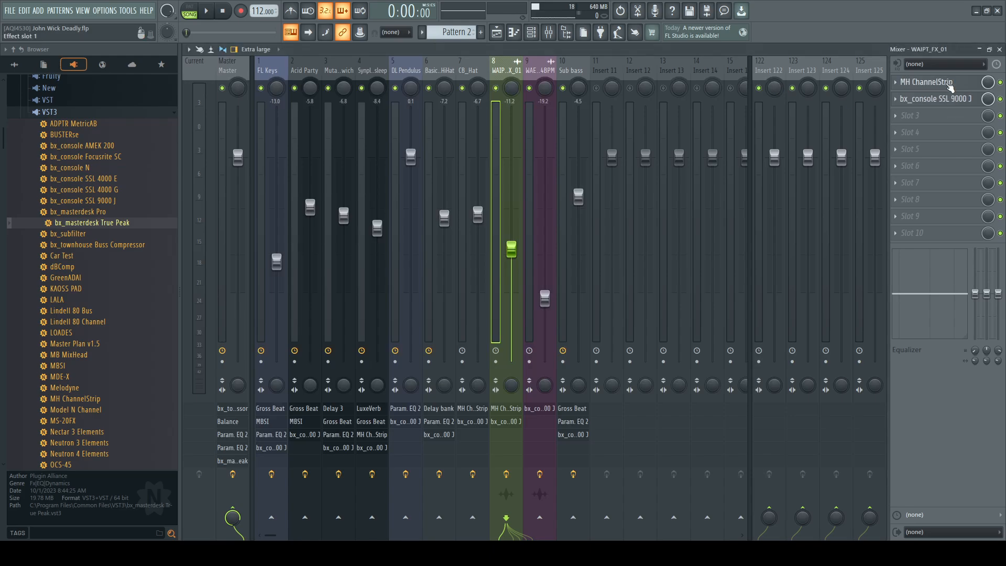
click(949, 87)
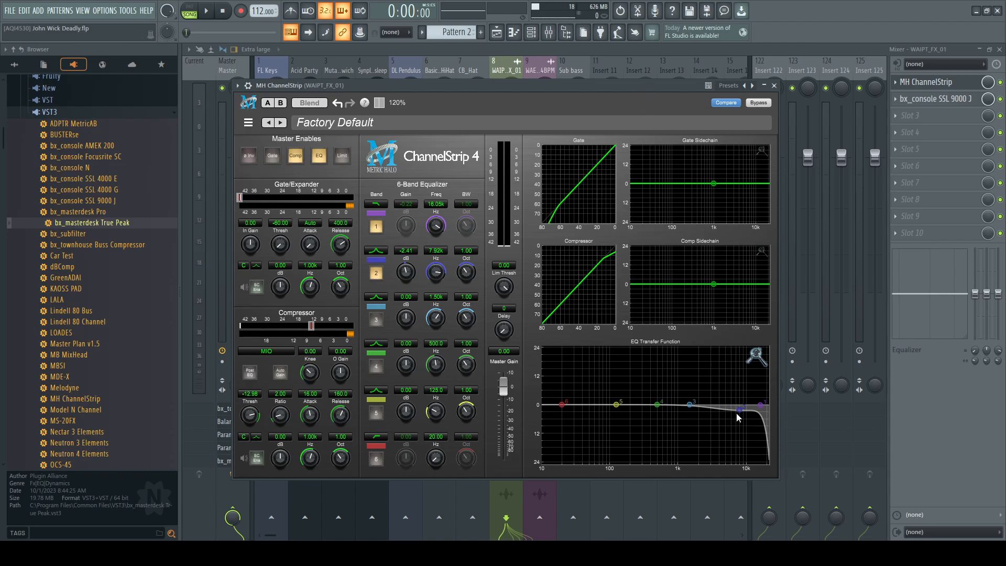
click(775, 86)
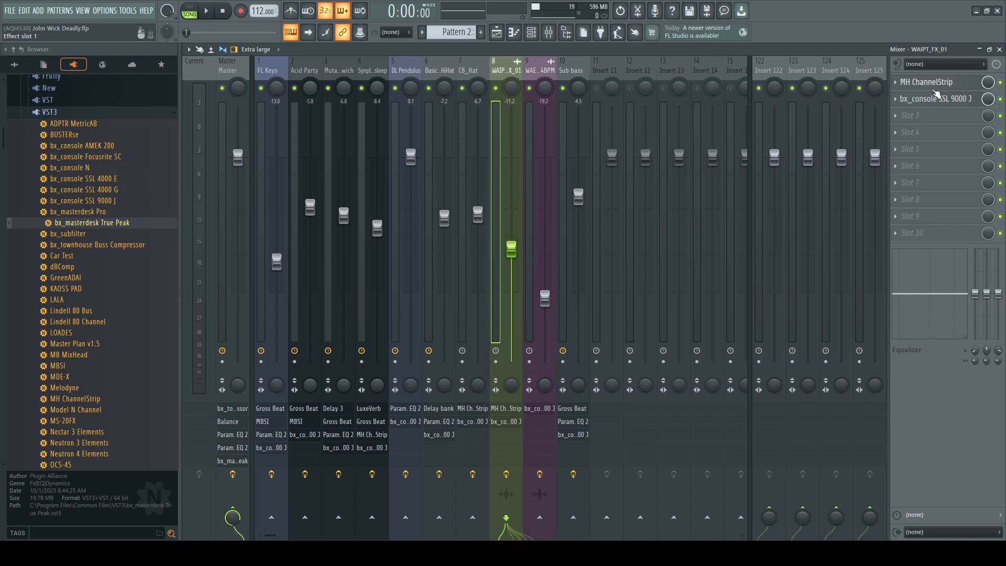
click(932, 83)
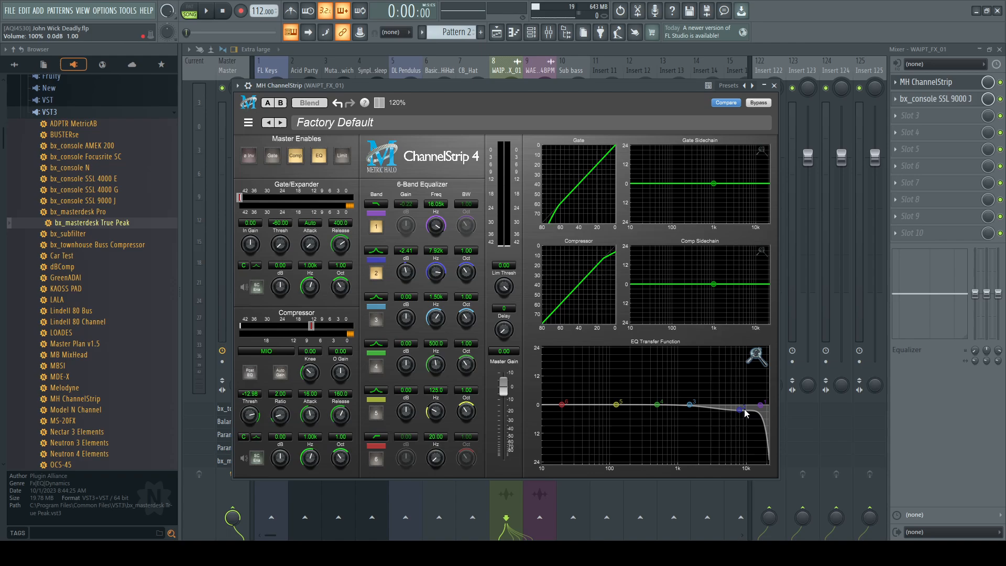
click(775, 86)
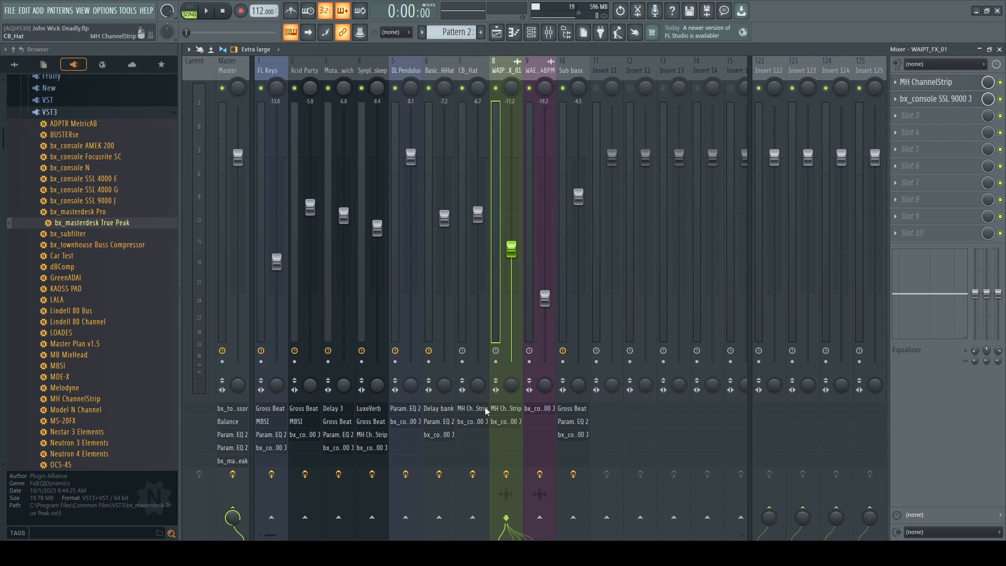
Step: Examine the MH ChannelStrip EQ and compressor and the bx_console SSL 9000 J on the CB_Hat track
click(471, 79)
click(950, 84)
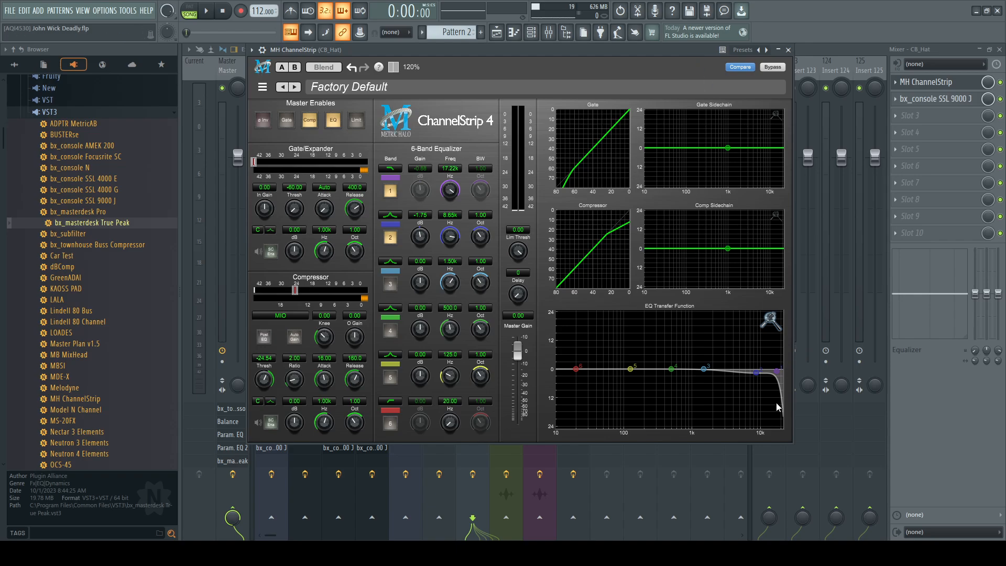
click(788, 50)
click(937, 99)
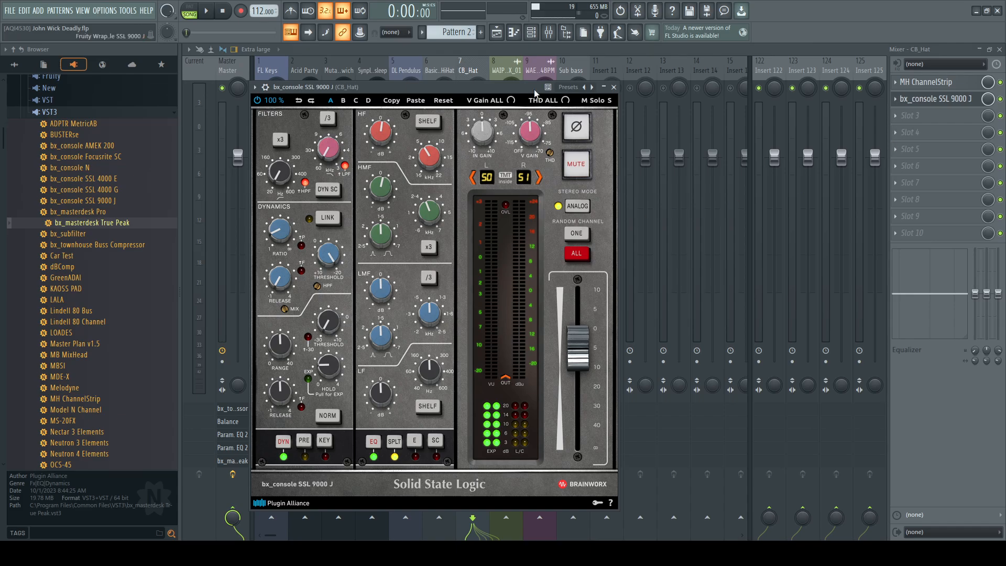
drag(498, 86, 507, 63)
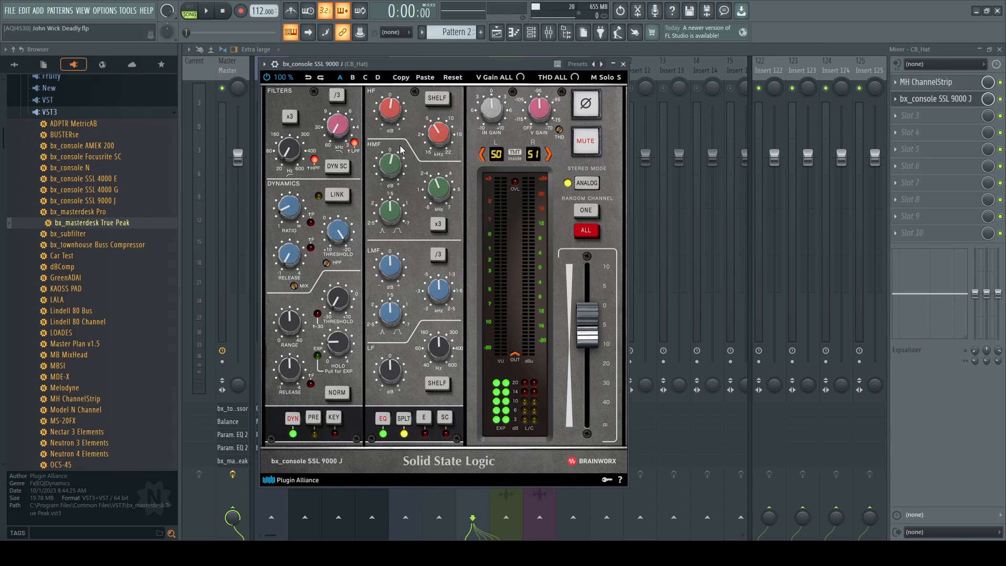
click(623, 64)
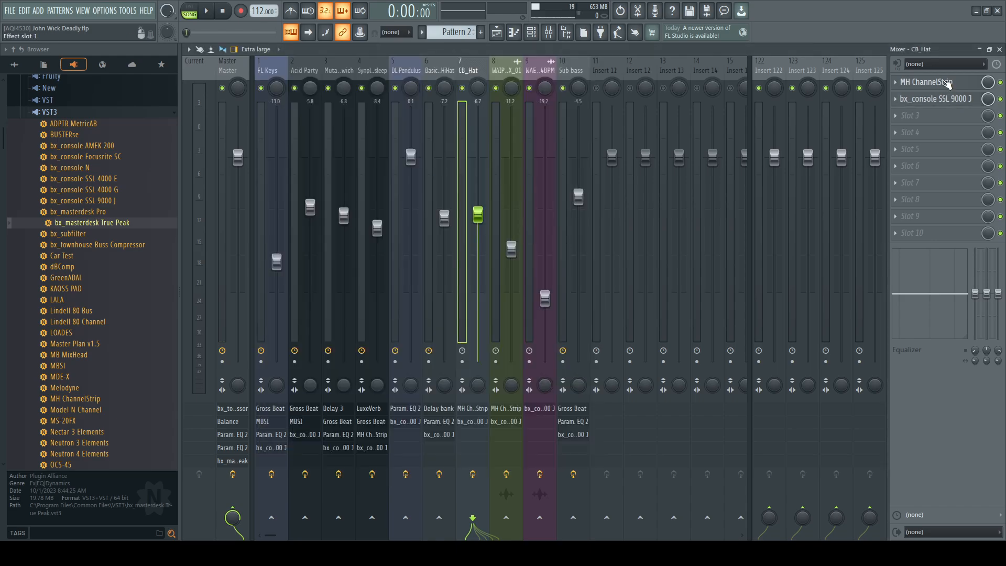
click(943, 82)
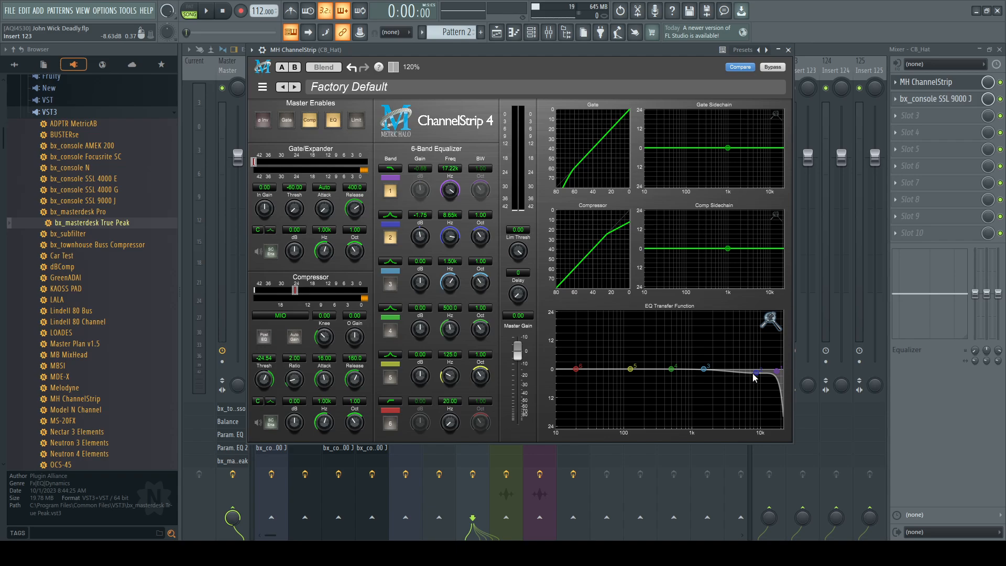
click(788, 49)
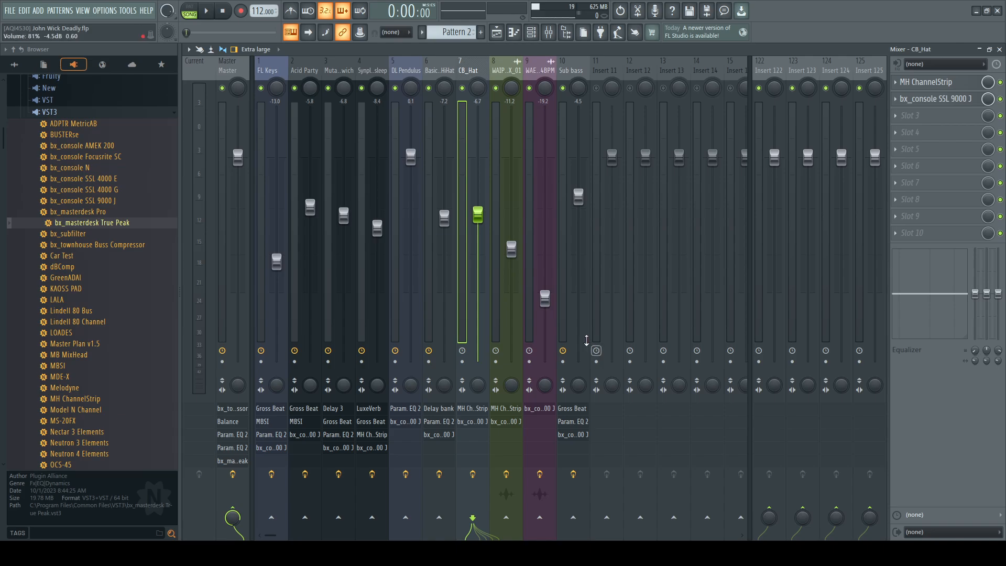
Step: Review the Fruity parametric EQ 2 and bx_console SSL 9000 J settings on the Sub bass track
click(575, 335)
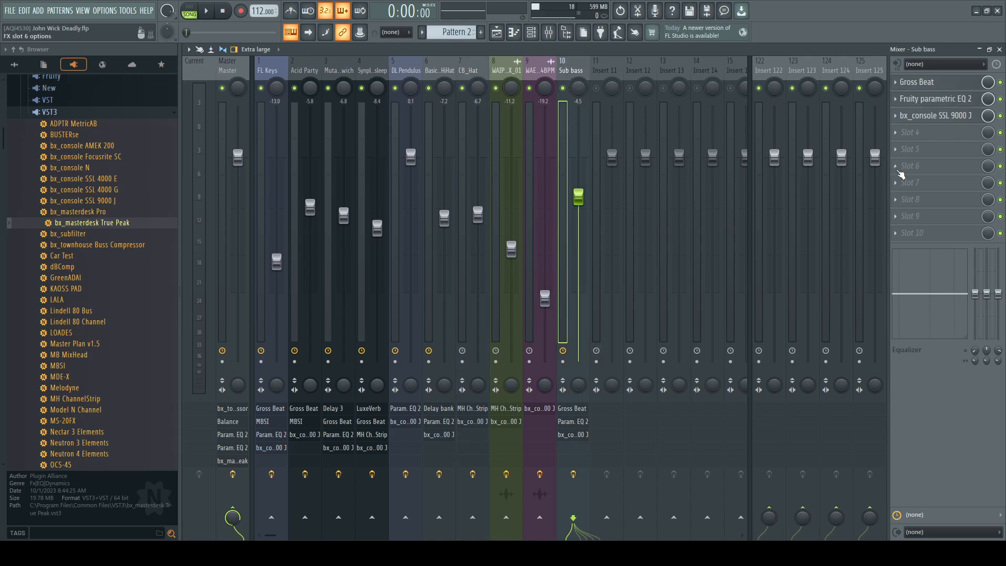
click(535, 72)
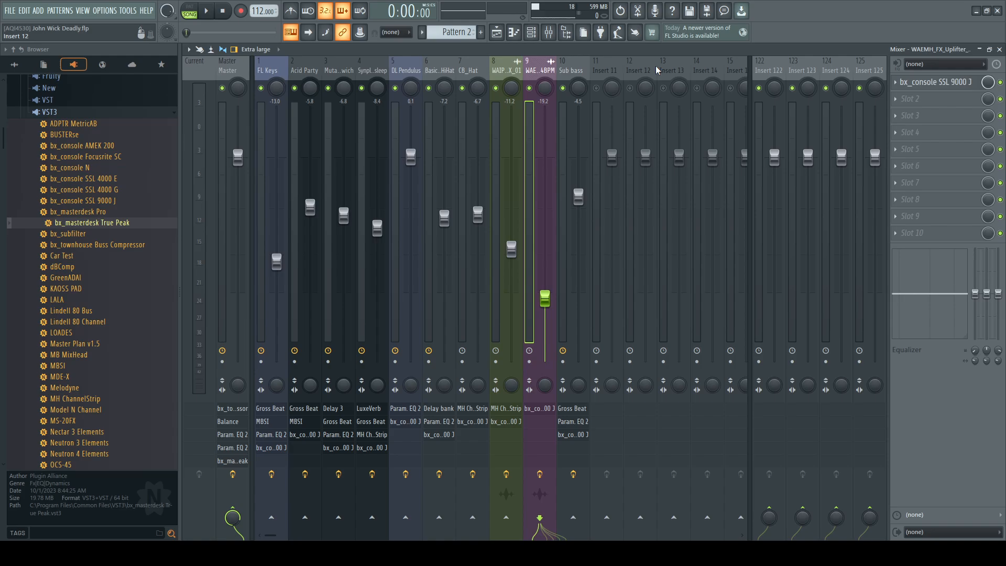
click(575, 71)
click(935, 98)
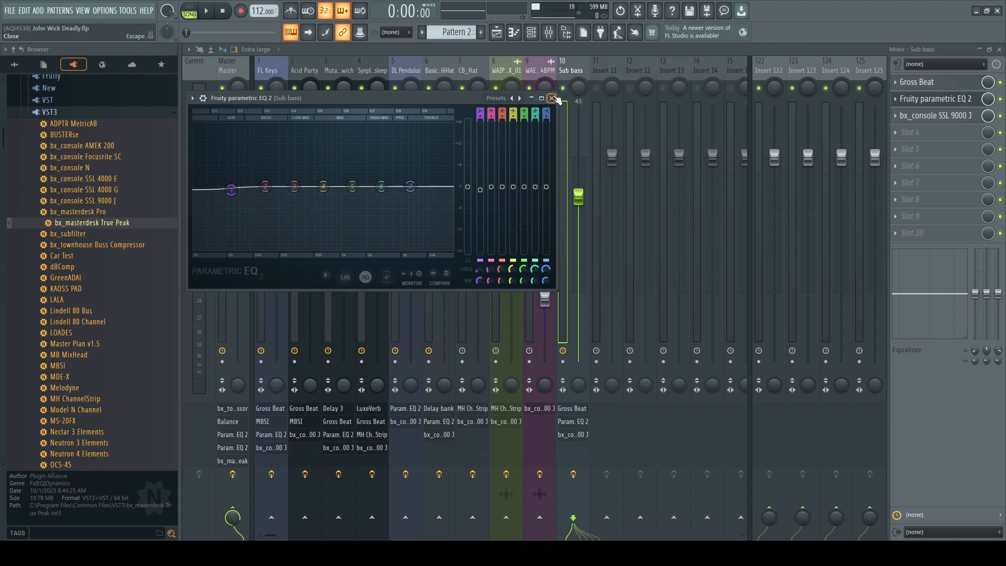
click(553, 97)
click(937, 116)
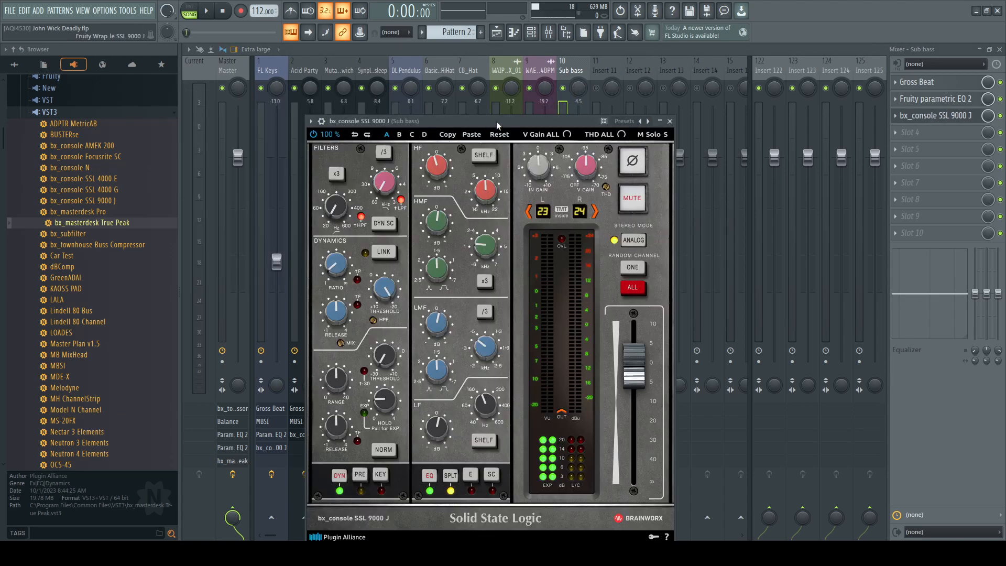
drag(497, 126, 507, 94)
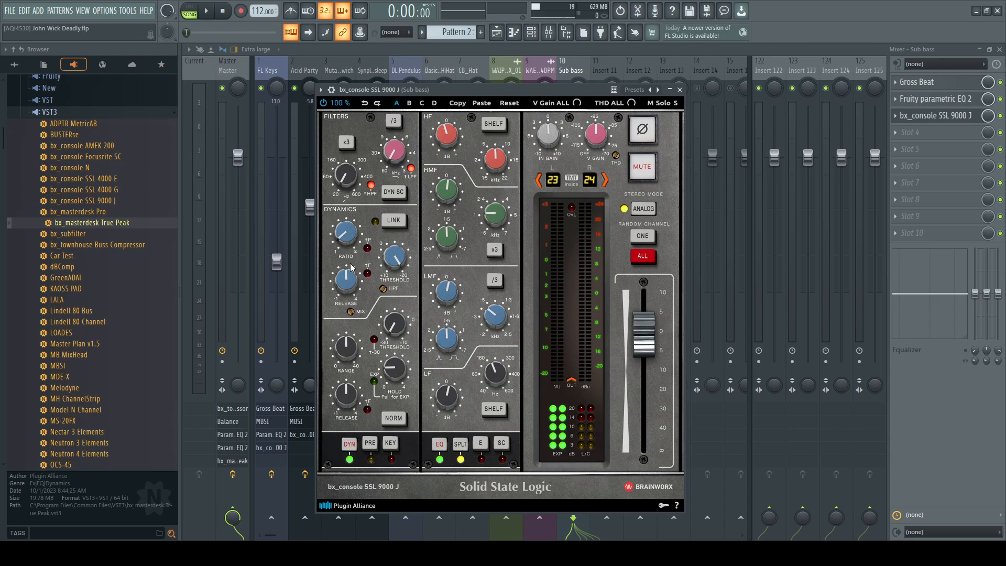
key(Escape)
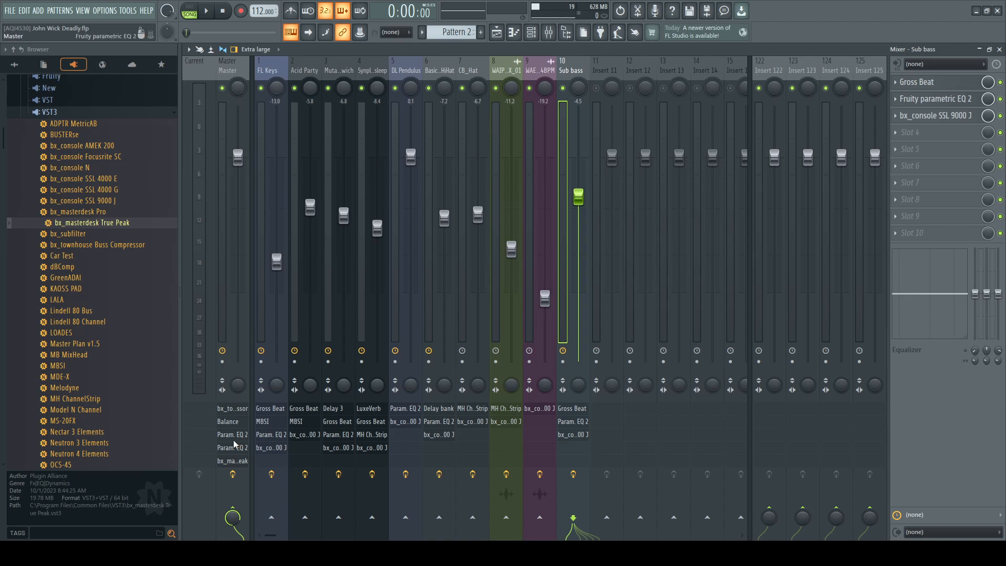
Step: Examine the MBSI channel strip's EQ and compressor settings on the FL Keys mixer track, then close the plugin
click(267, 68)
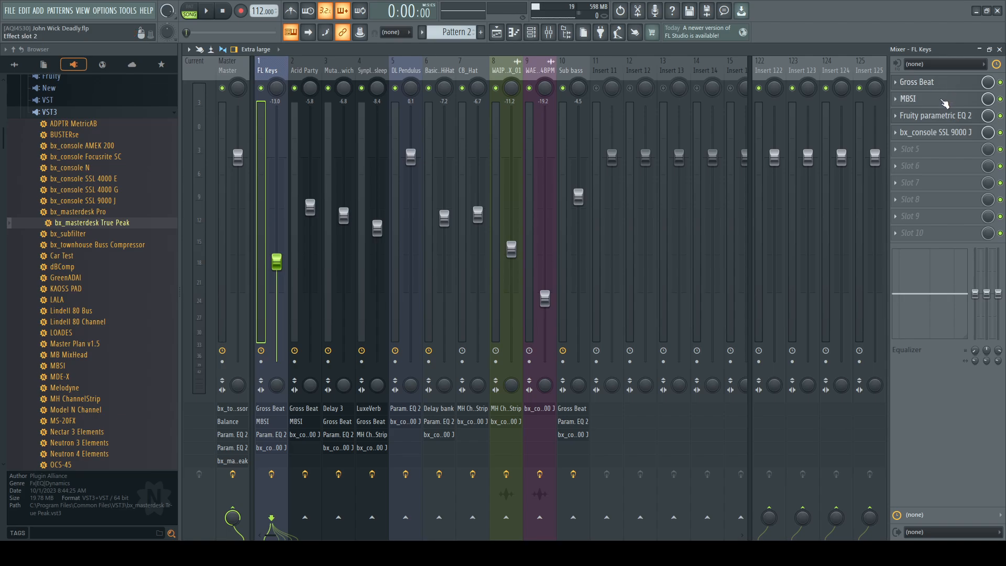
click(942, 105)
drag(442, 78, 442, 61)
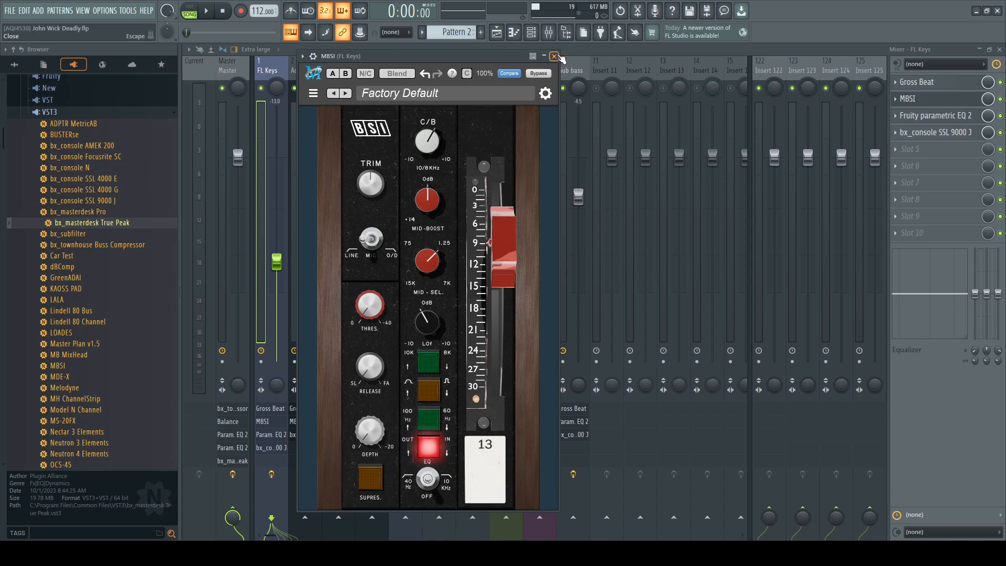
click(554, 56)
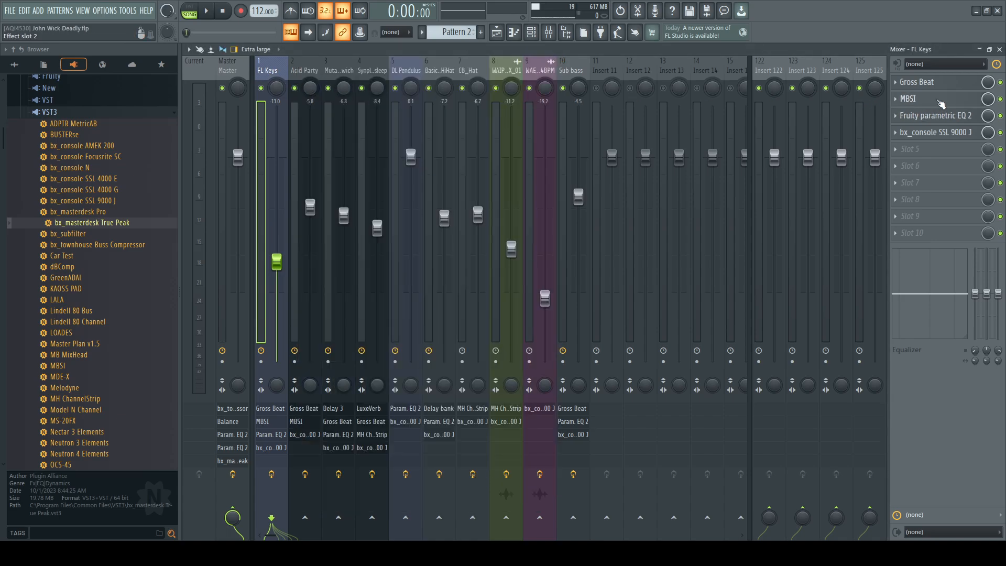
click(918, 100)
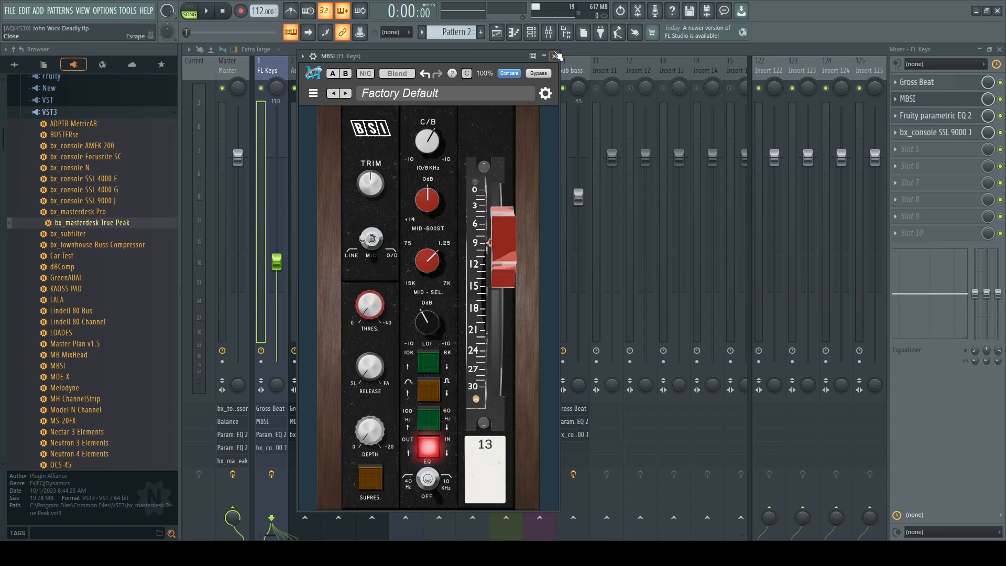
click(554, 56)
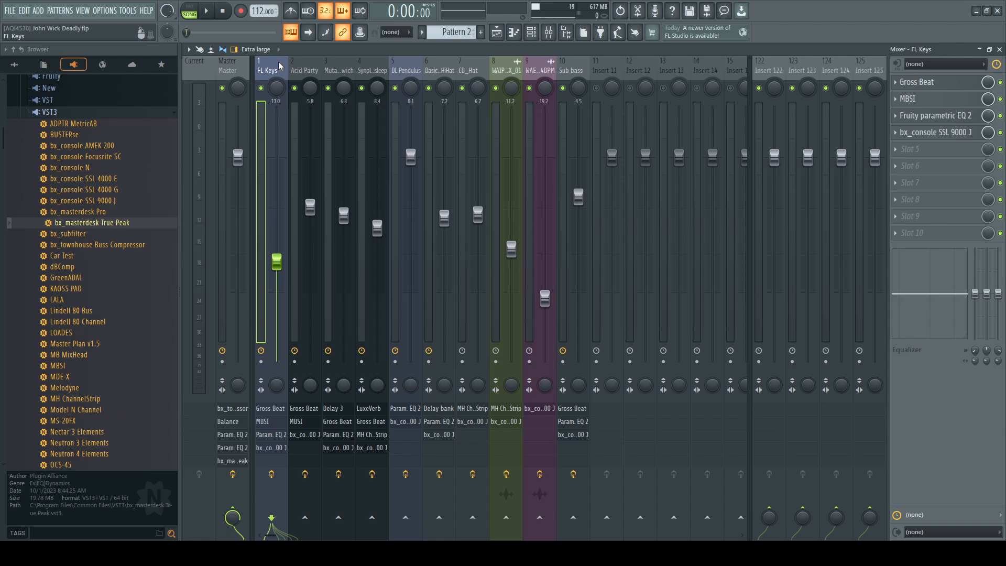
click(943, 103)
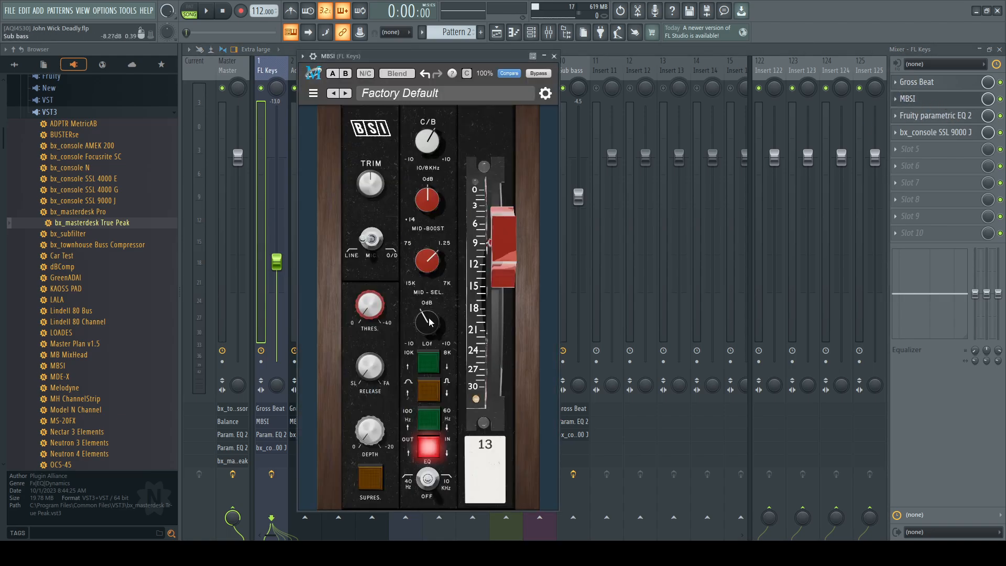
click(554, 56)
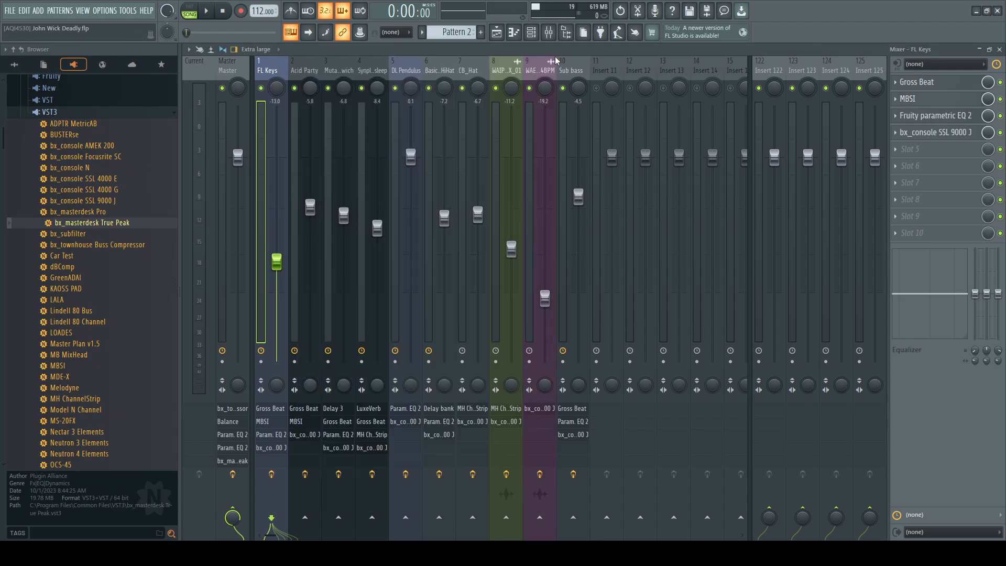
Step: Review the Fruity parametric EQ 2 curve and bx_console SSL 9000 J settings on the FL Keys track
click(936, 115)
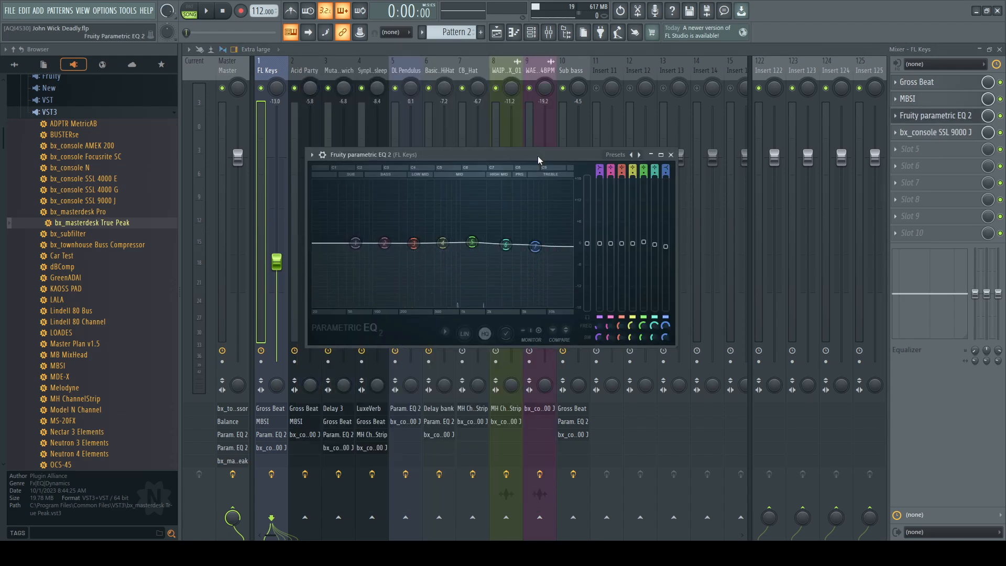
drag(538, 156, 543, 86)
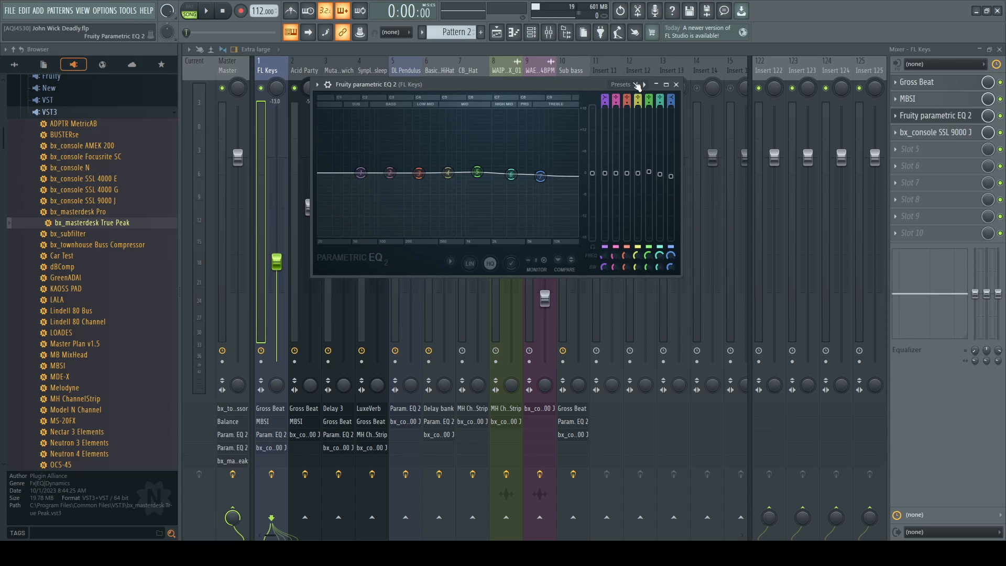
click(675, 84)
click(922, 132)
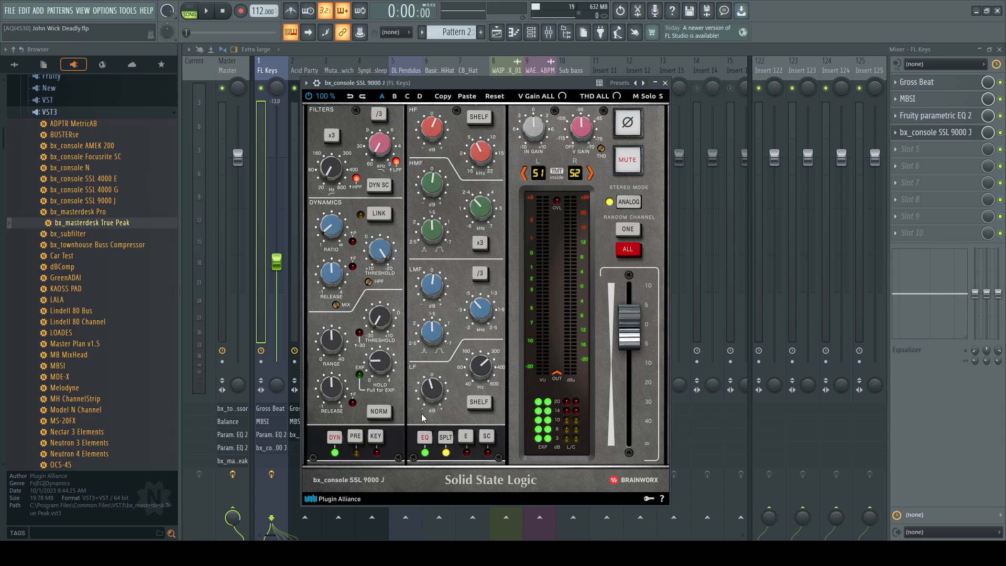
click(664, 83)
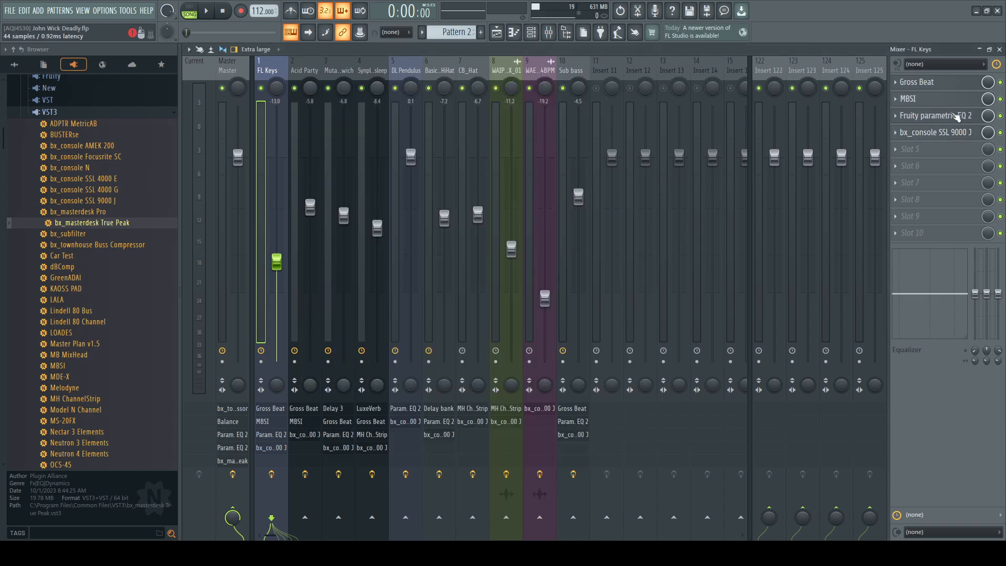
Step: Review the MBSI and bx_console SSL 9000 J settings on the Acid Party mixer track
click(296, 125)
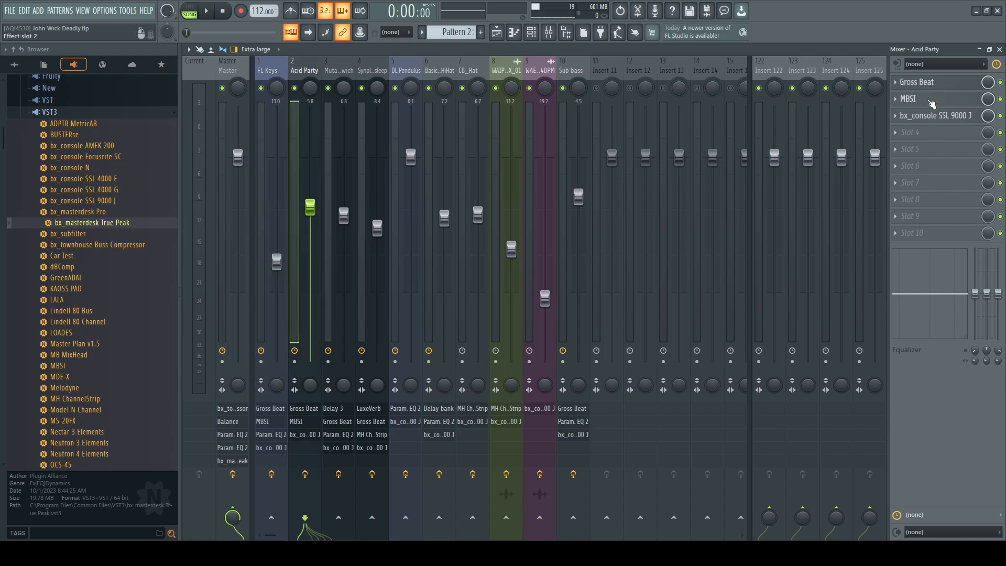
click(931, 104)
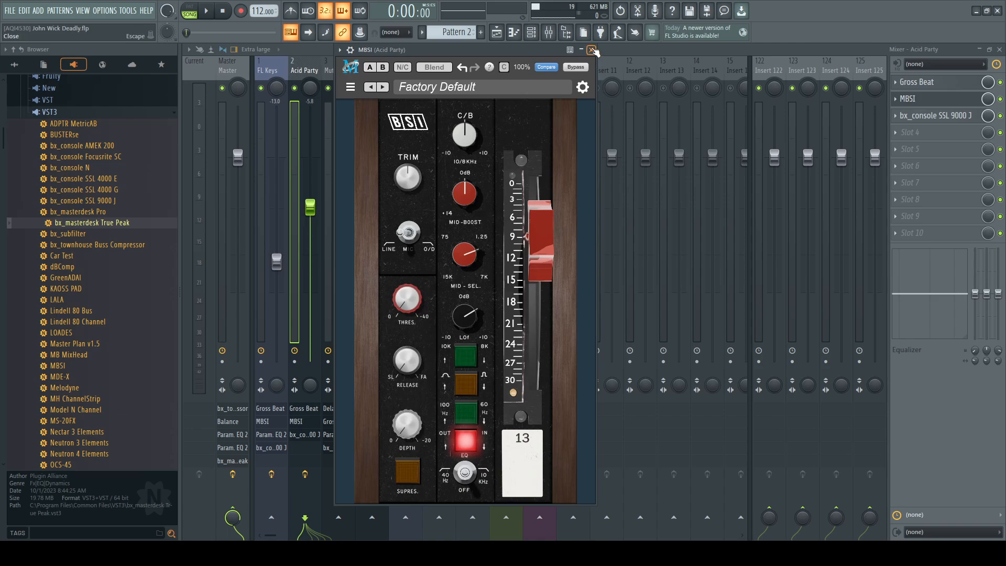
click(592, 51)
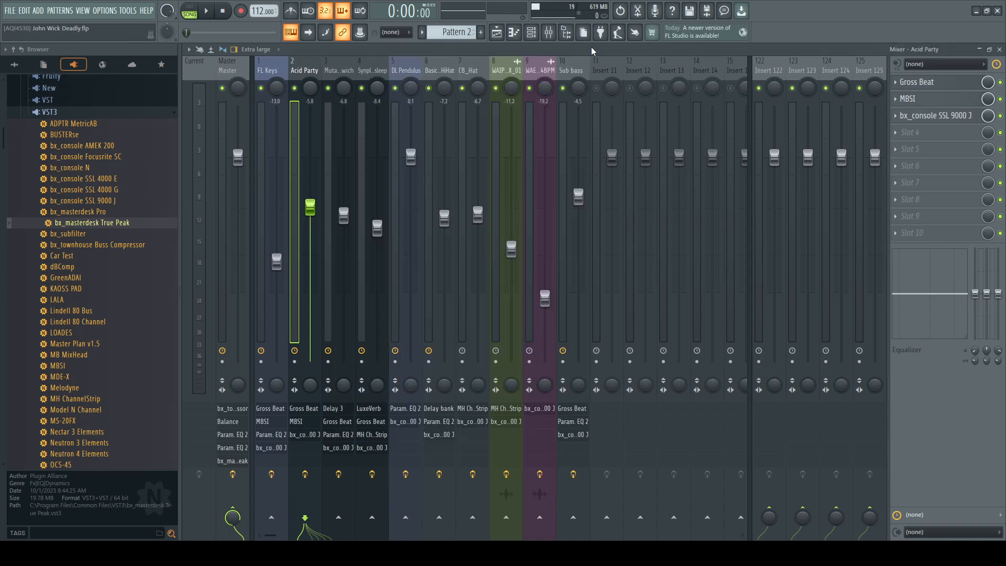
click(923, 114)
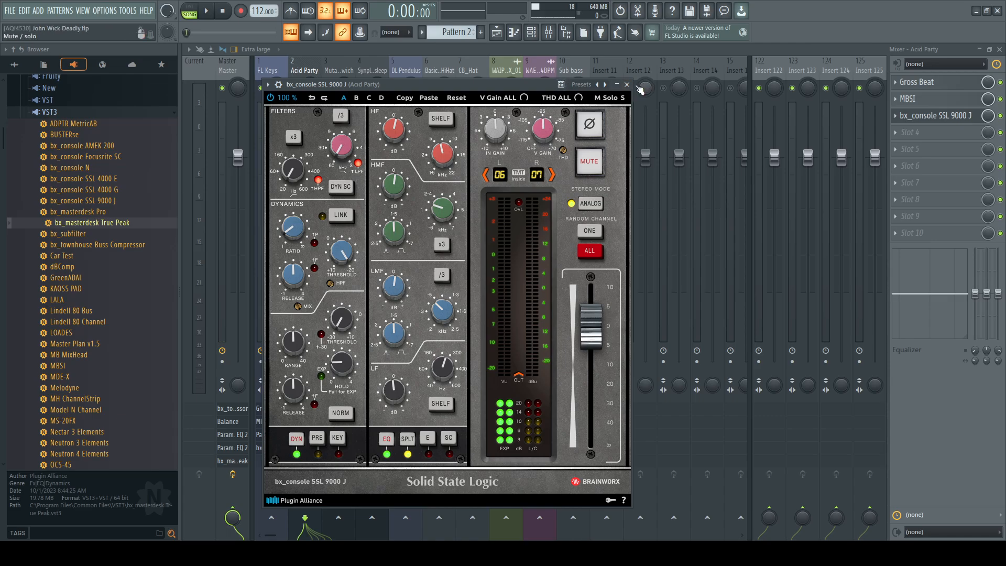
click(627, 84)
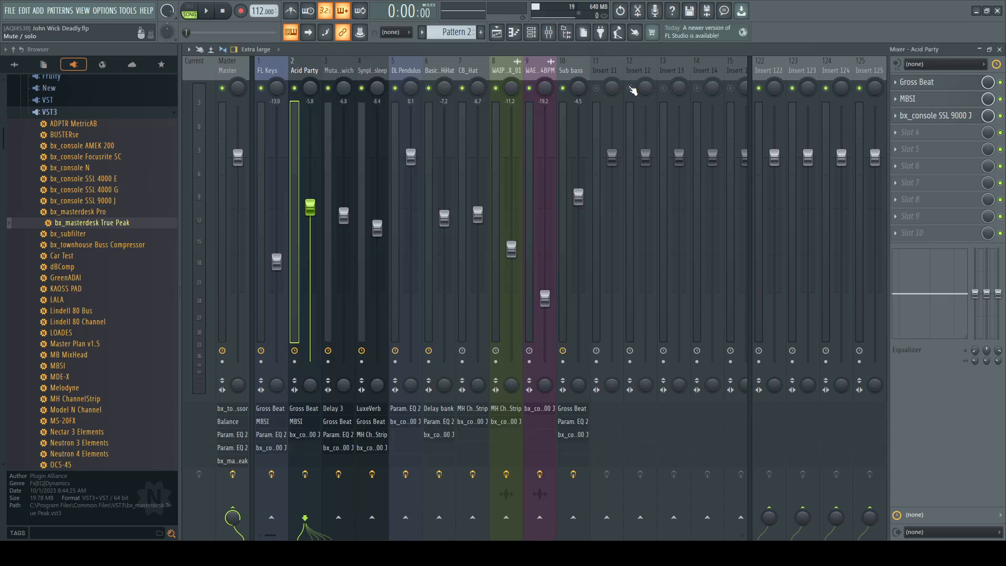
Step: Examine the bx_console SSL 9000 J and Fruity parametric EQ 2 settings on the Mutant Sandwich track
click(335, 72)
click(930, 136)
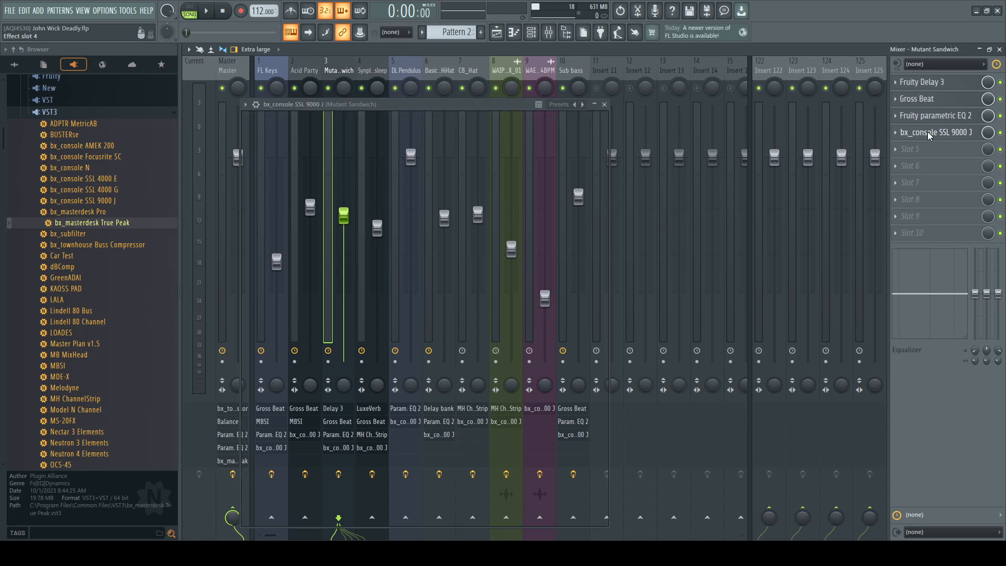
click(605, 105)
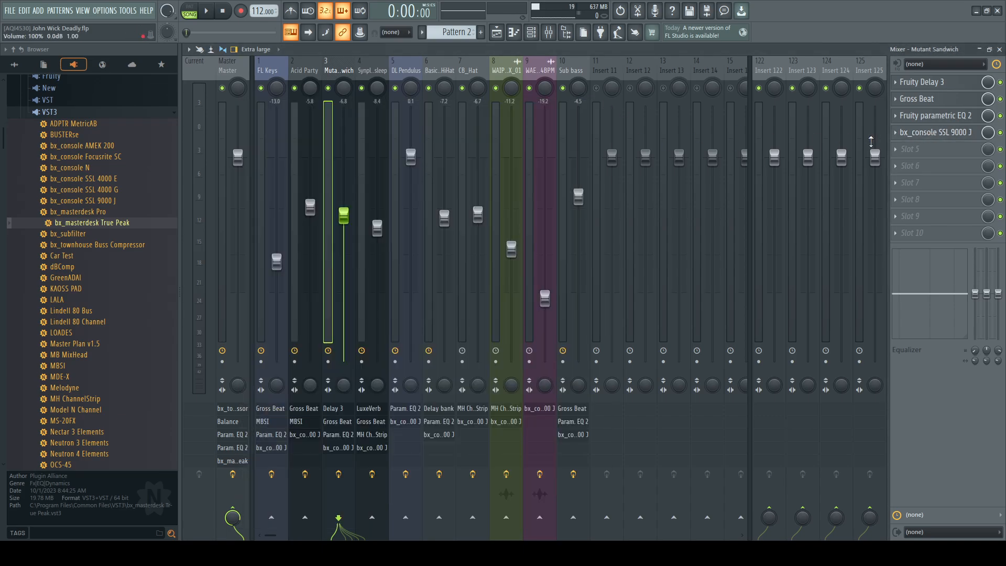
click(923, 134)
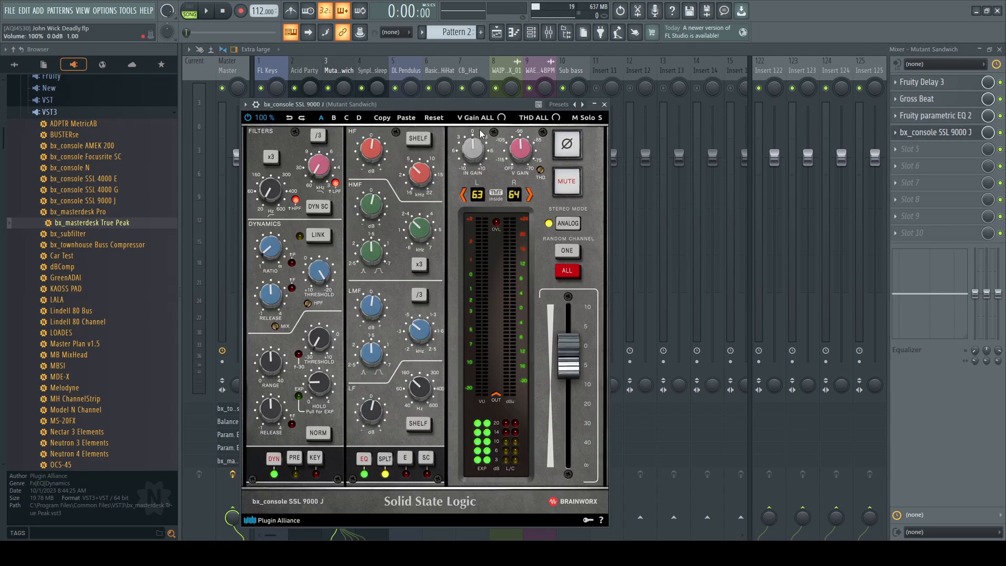
click(604, 105)
click(935, 115)
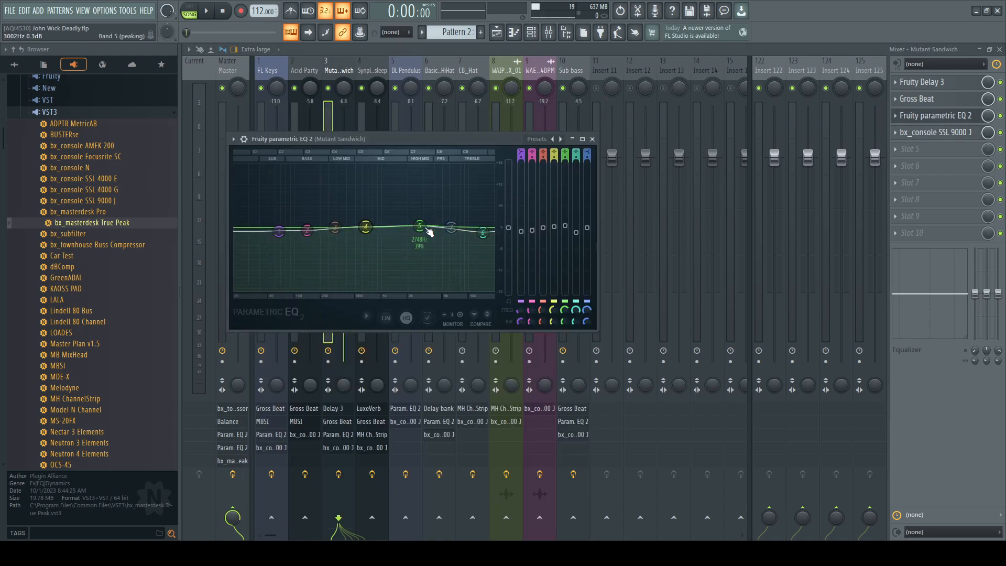
click(592, 139)
Step: Review the MH ChannelStrip EQ and compressor and the bx_console SSL 9000 J on the Synpluck Nosleep track
click(368, 73)
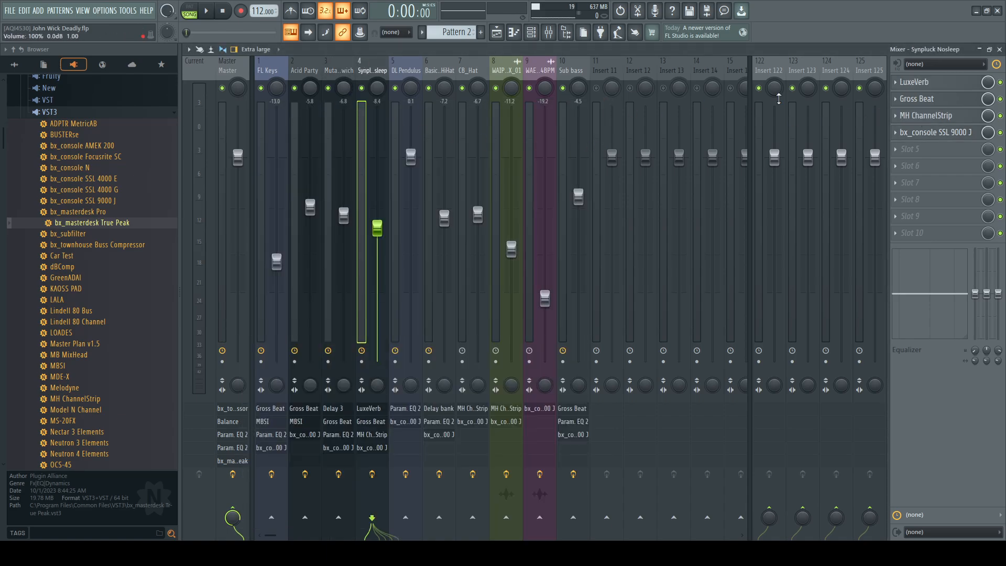
click(923, 133)
click(648, 91)
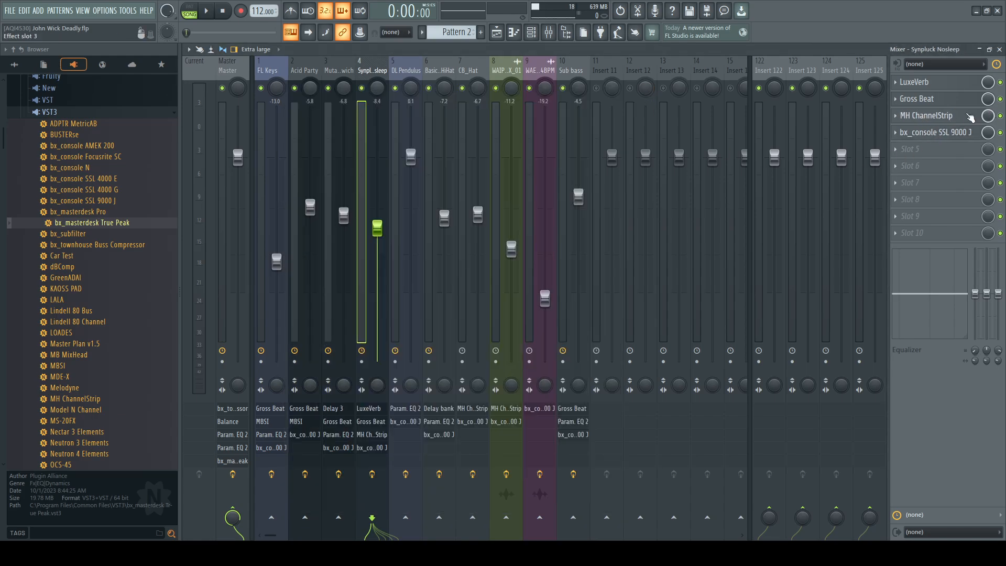
click(968, 116)
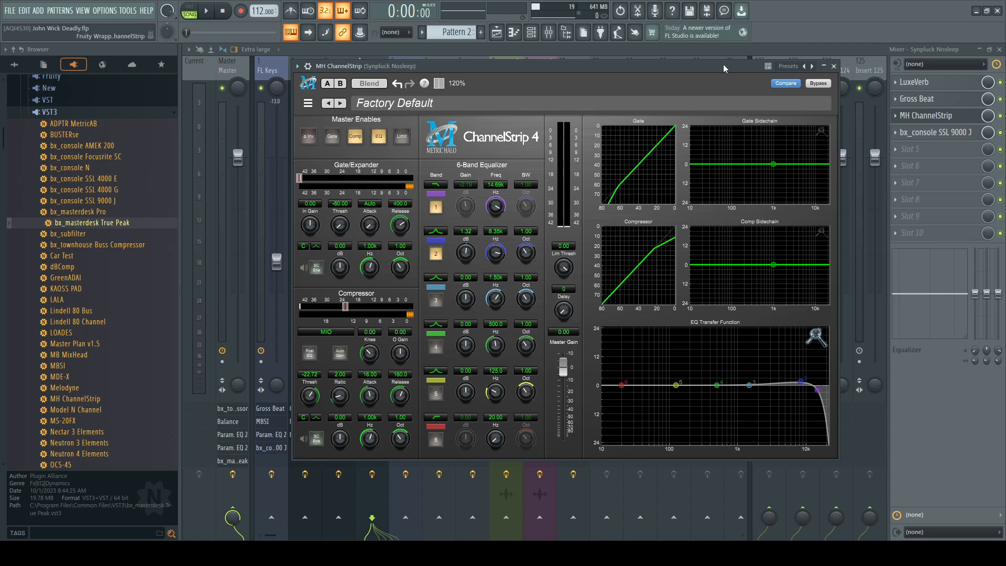
click(833, 66)
click(953, 120)
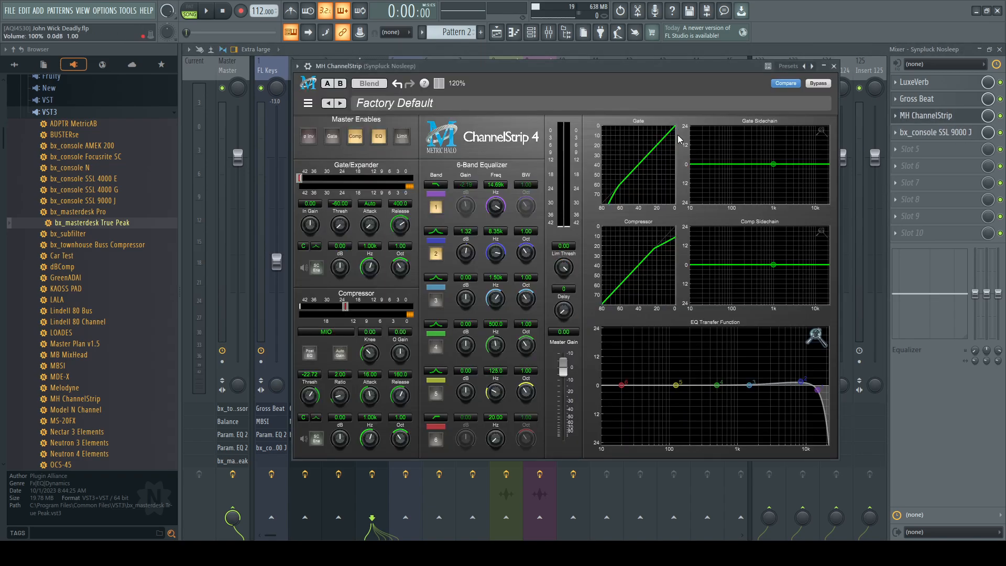
click(835, 66)
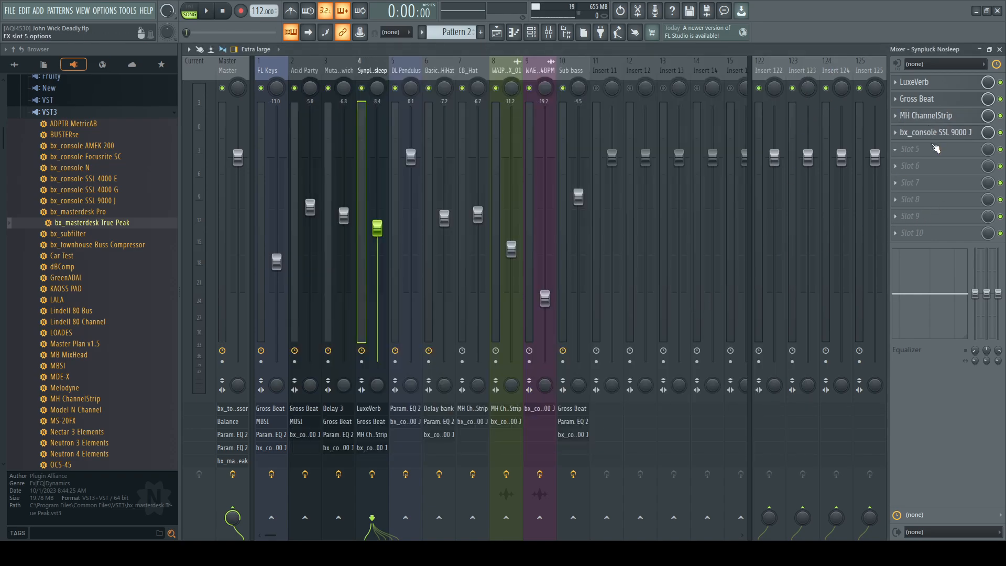
click(933, 132)
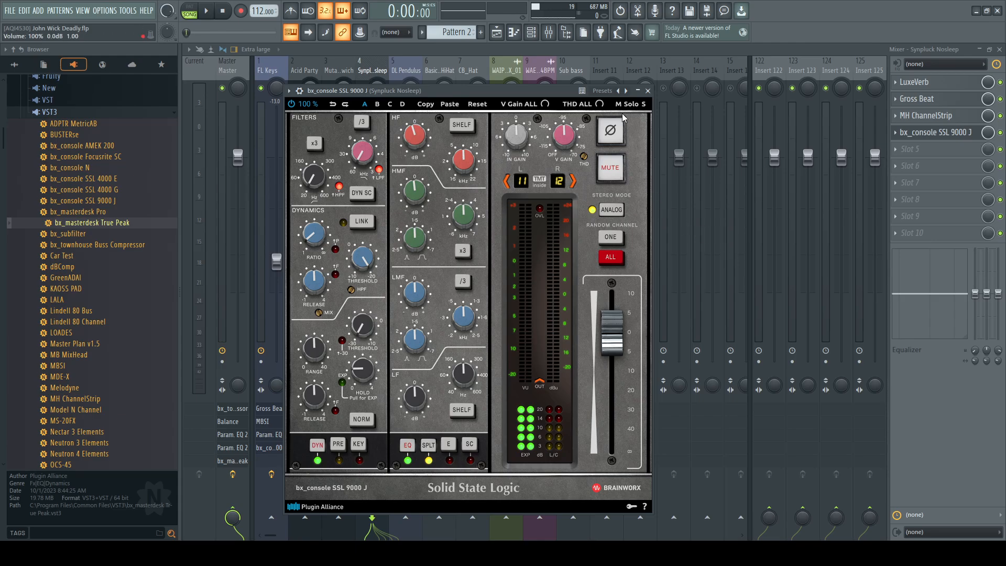
click(648, 92)
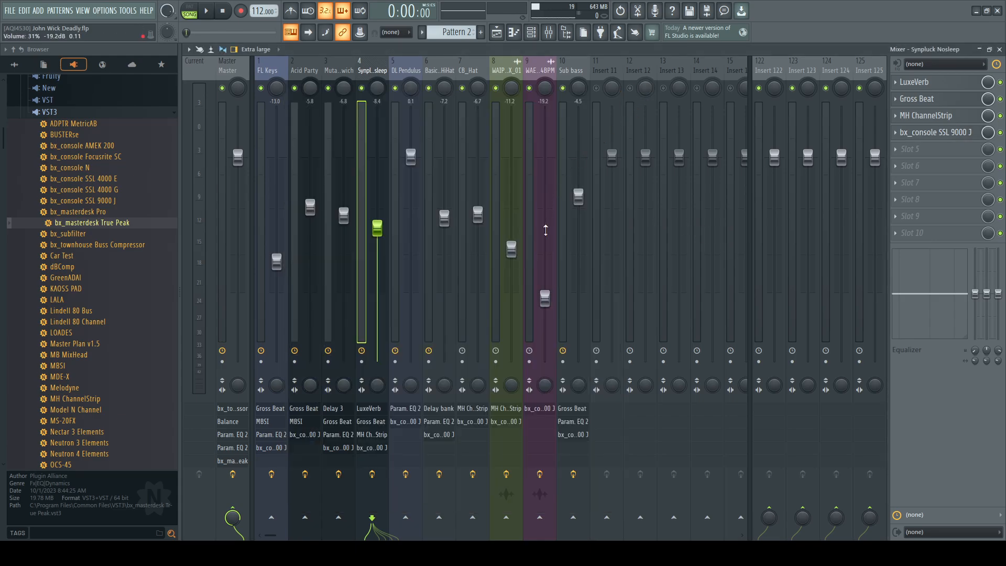
Step: Examine the bx_townhouse Buss Compressor settings on the Master track, then close the plugin
click(440, 73)
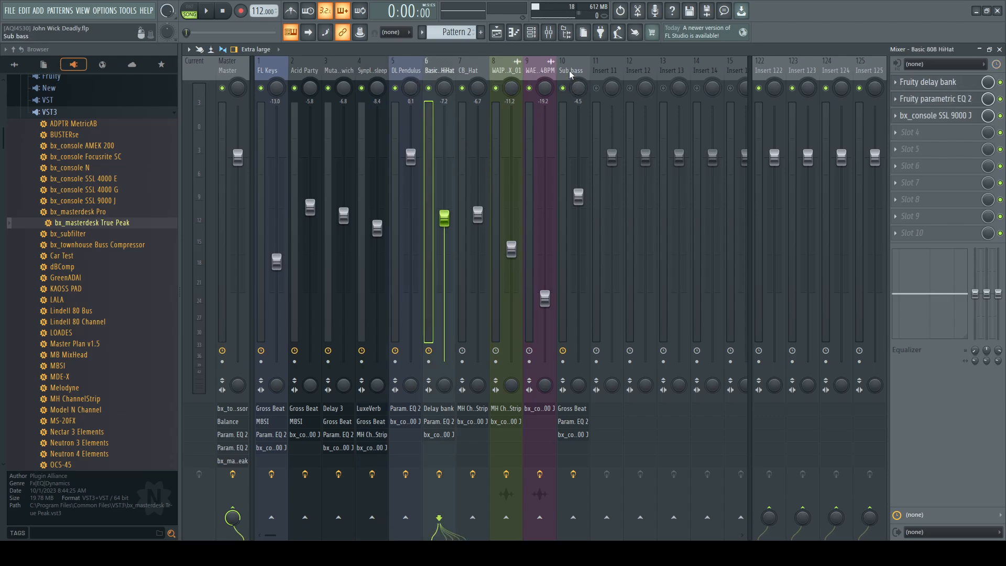
click(306, 72)
click(274, 71)
click(242, 71)
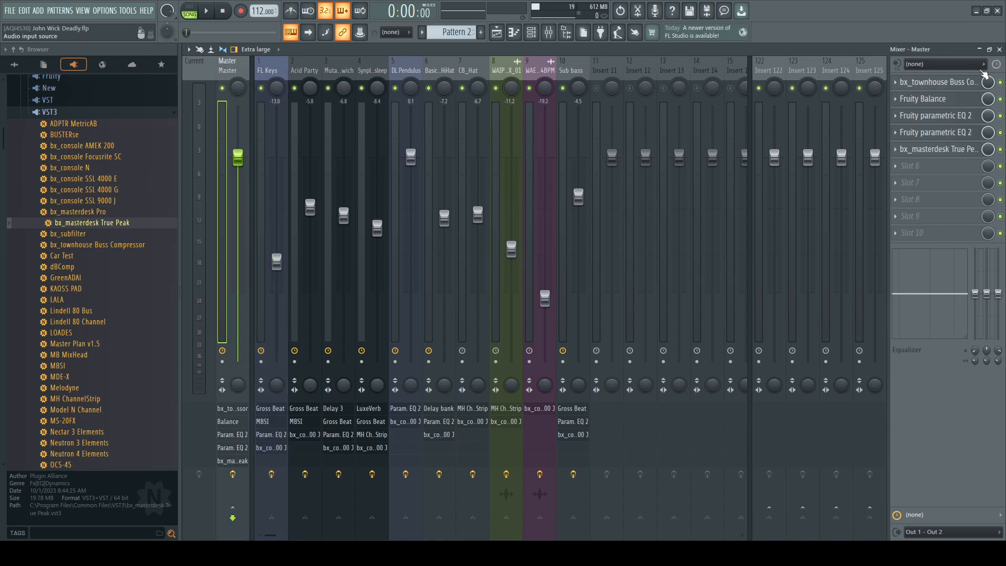
click(950, 79)
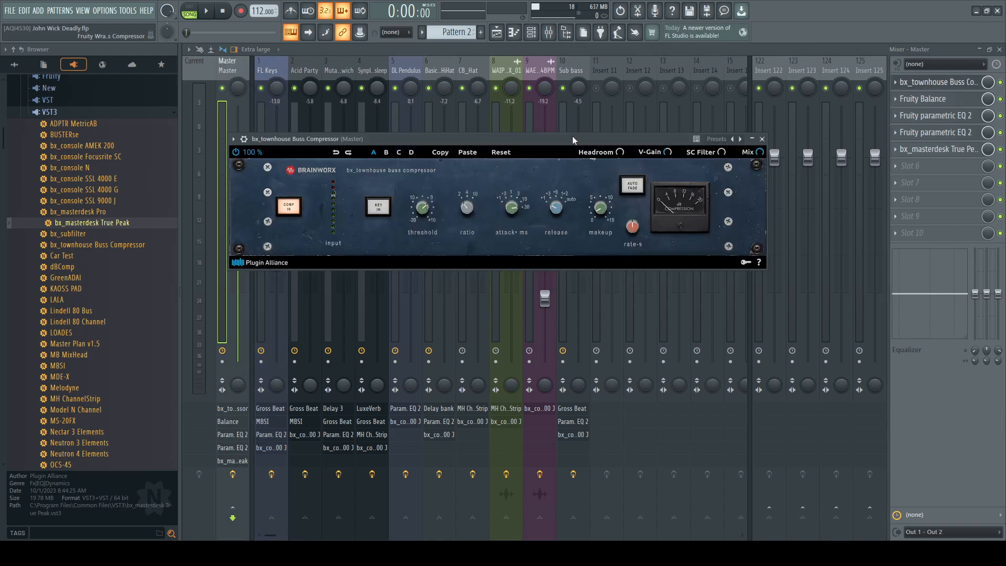
drag(573, 137, 580, 109)
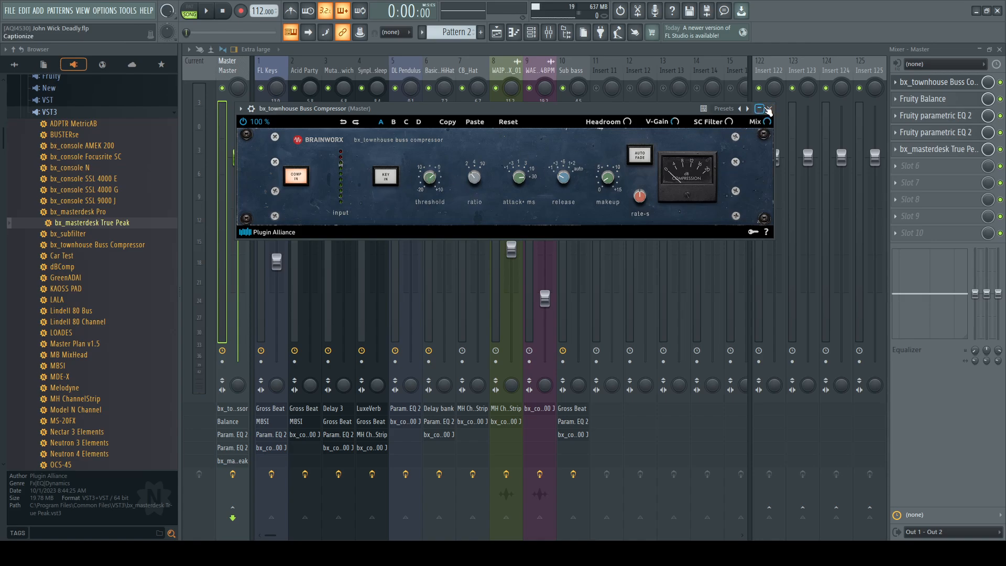
click(769, 109)
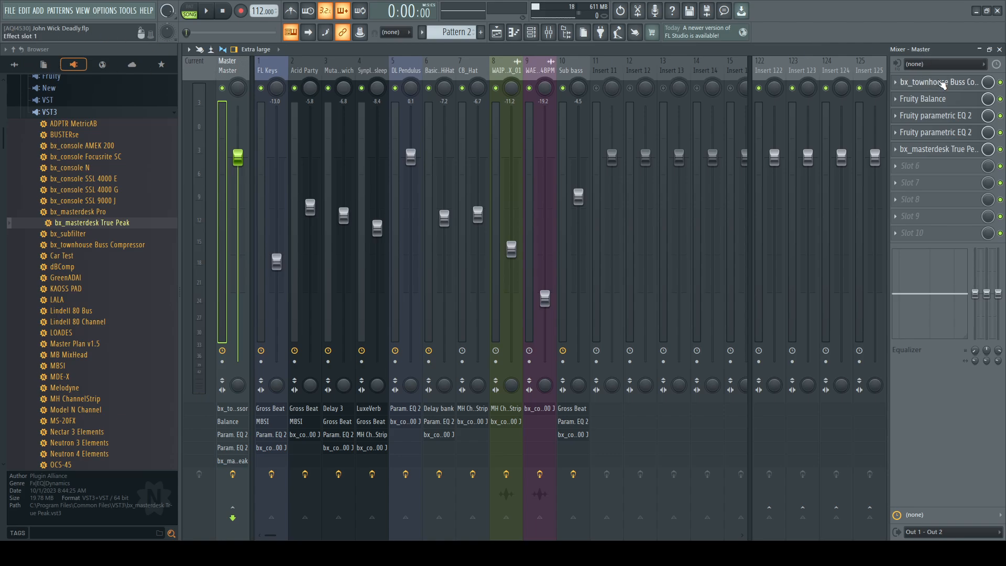
Step: Review the Fruity Balance and bx_masterdesk True Peak plugins on the Master track
click(935, 100)
drag(311, 158, 338, 130)
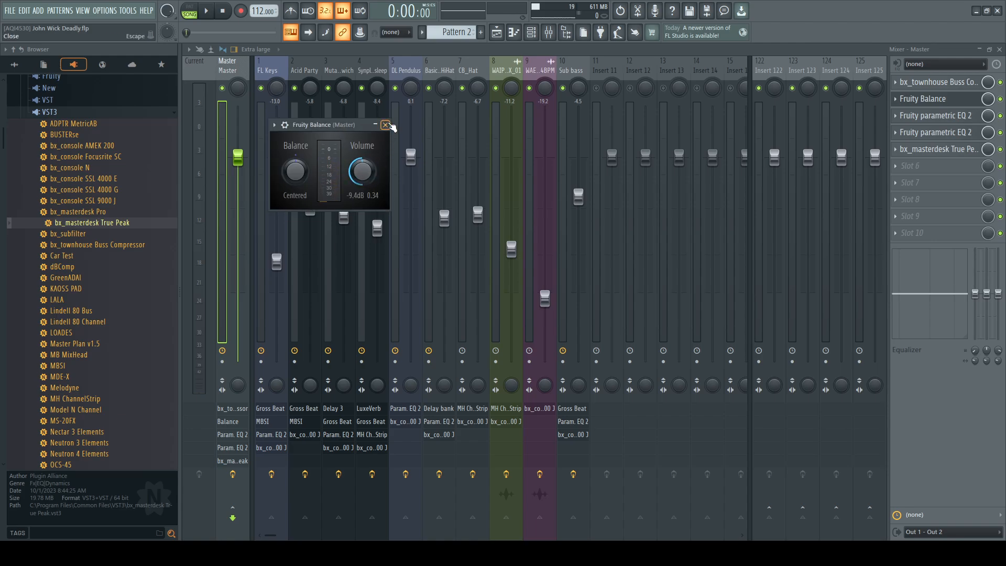
click(386, 125)
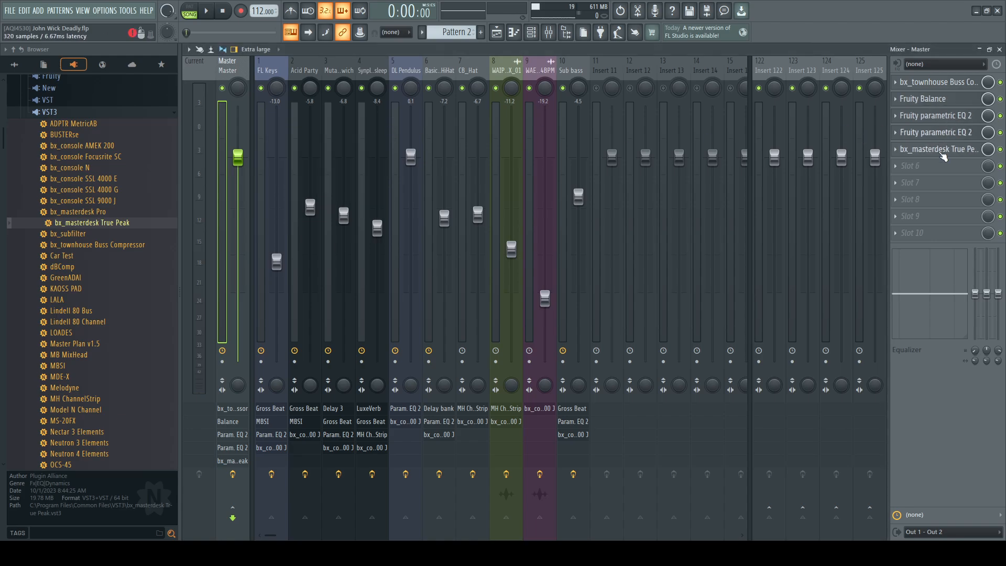
click(942, 153)
click(807, 105)
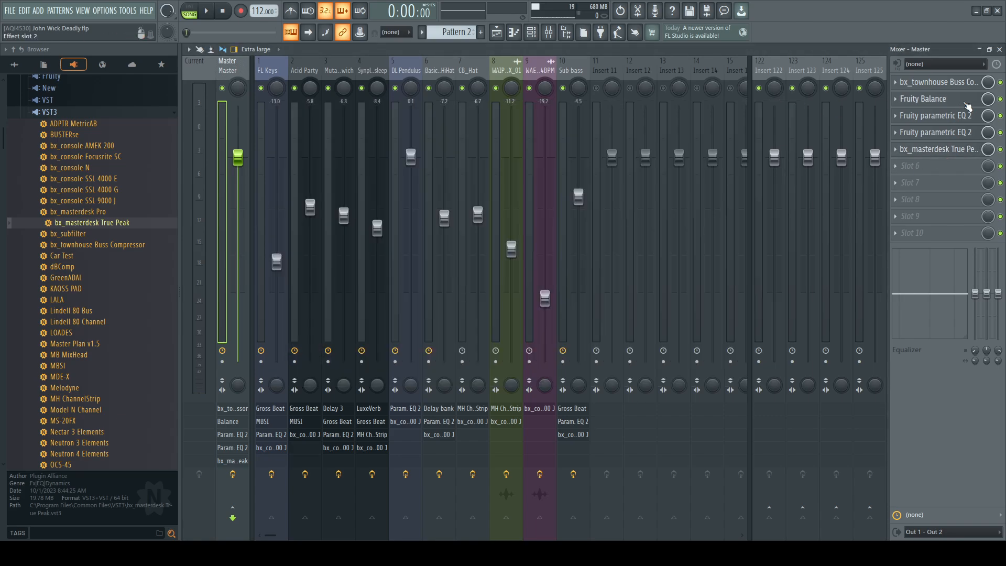
Step: Check the Fruity Balance settings on the Master track, then close the plugin
click(950, 102)
drag(338, 124, 352, 111)
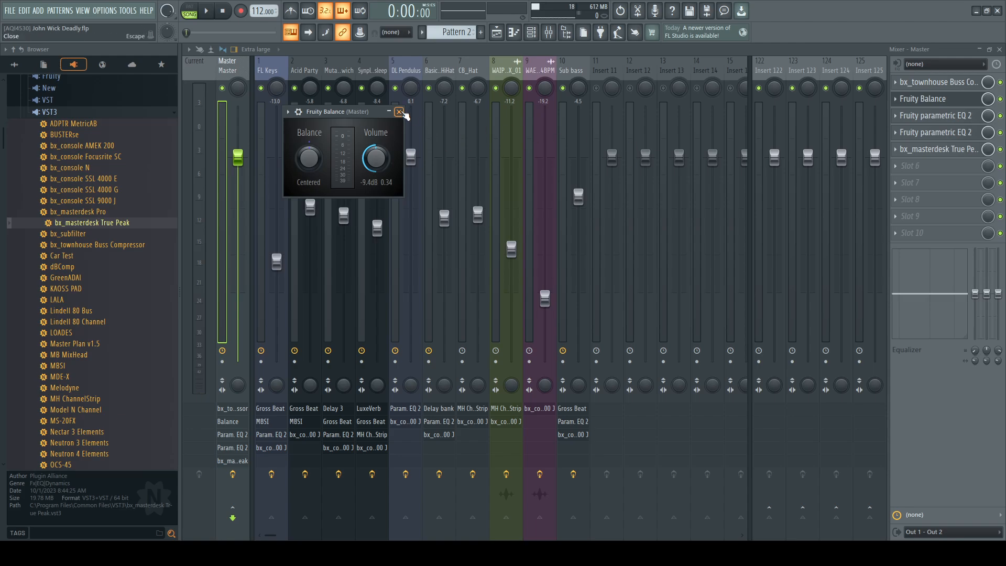
click(399, 112)
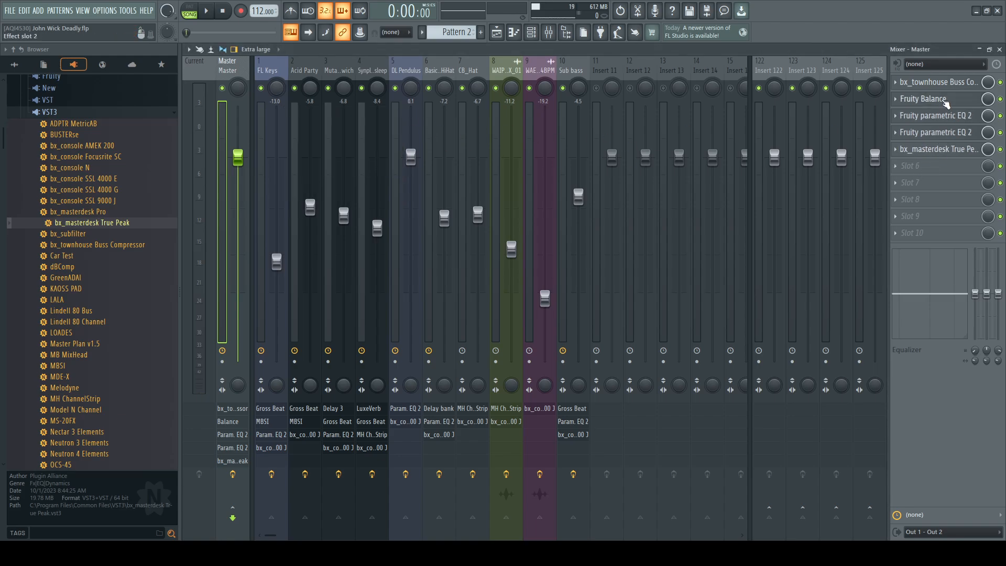
Step: Examine the curves of both Fruity parametric EQ 2 instances on the Master track, closing each one after viewing
click(946, 112)
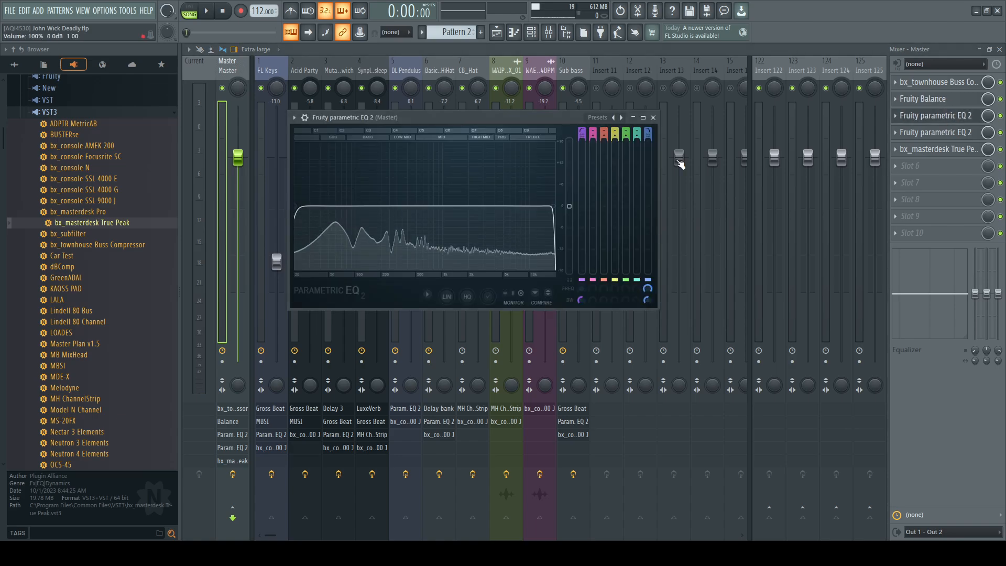
drag(511, 119, 525, 94)
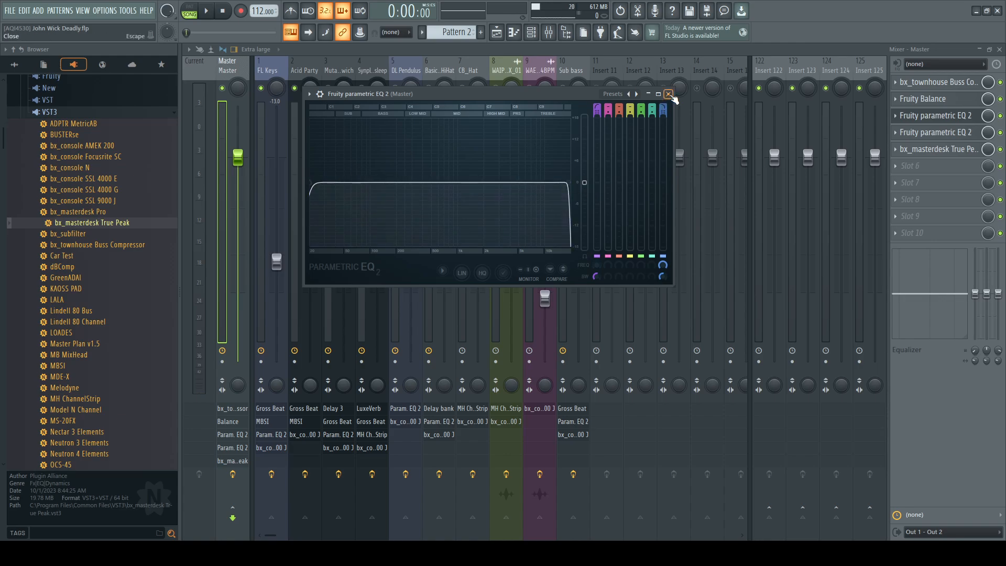
click(668, 94)
click(935, 132)
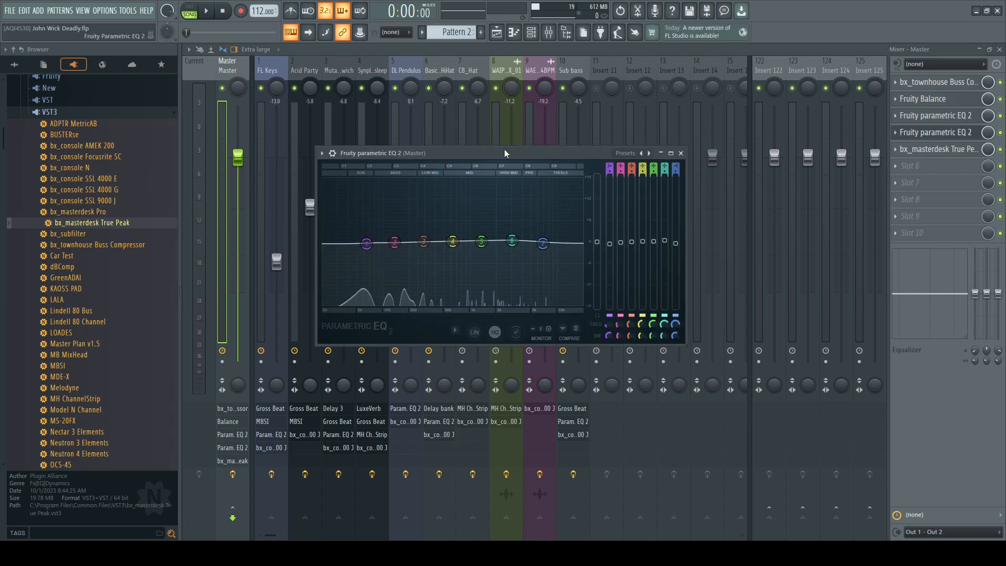
drag(504, 153, 517, 126)
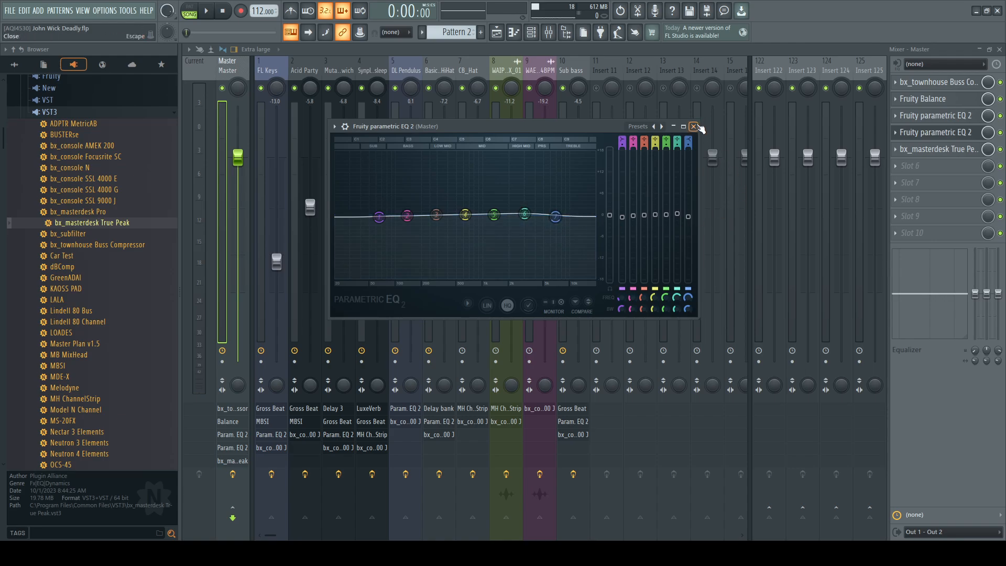
click(694, 127)
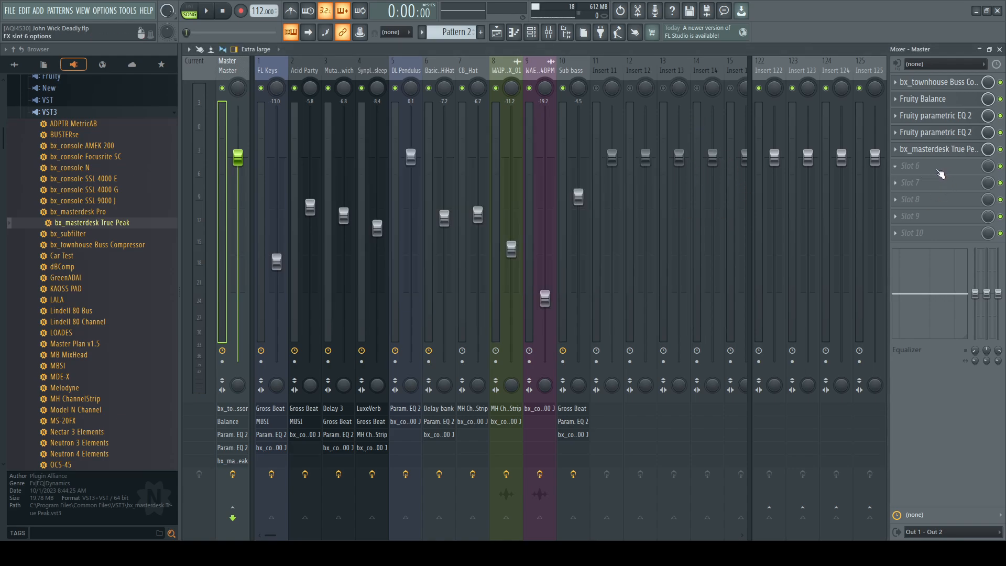
Step: Examine the volume, foundation, tone and compressor settings of bx_masterdesk True Peak on the Master track, then close the plugin
click(937, 150)
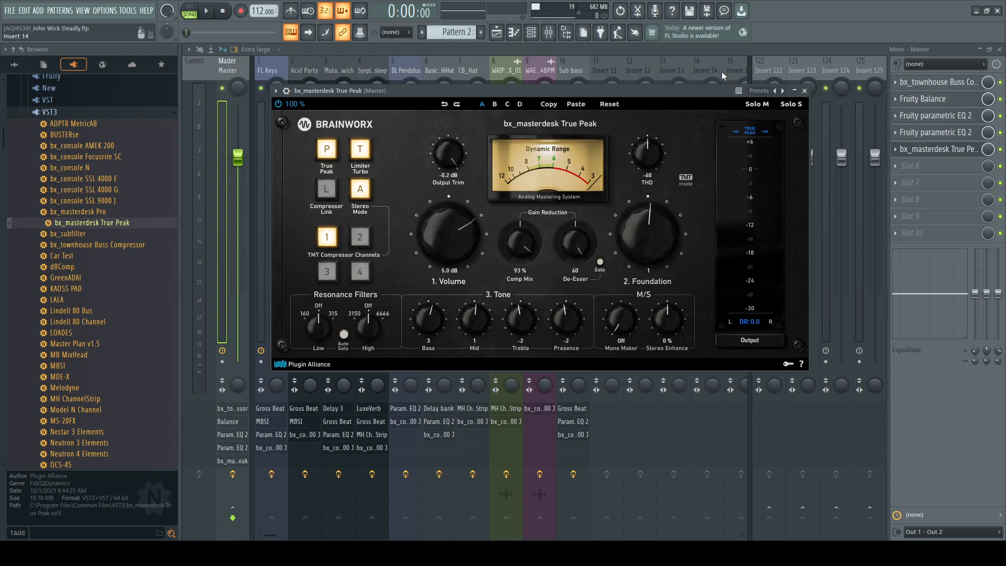
click(805, 91)
click(947, 149)
click(806, 93)
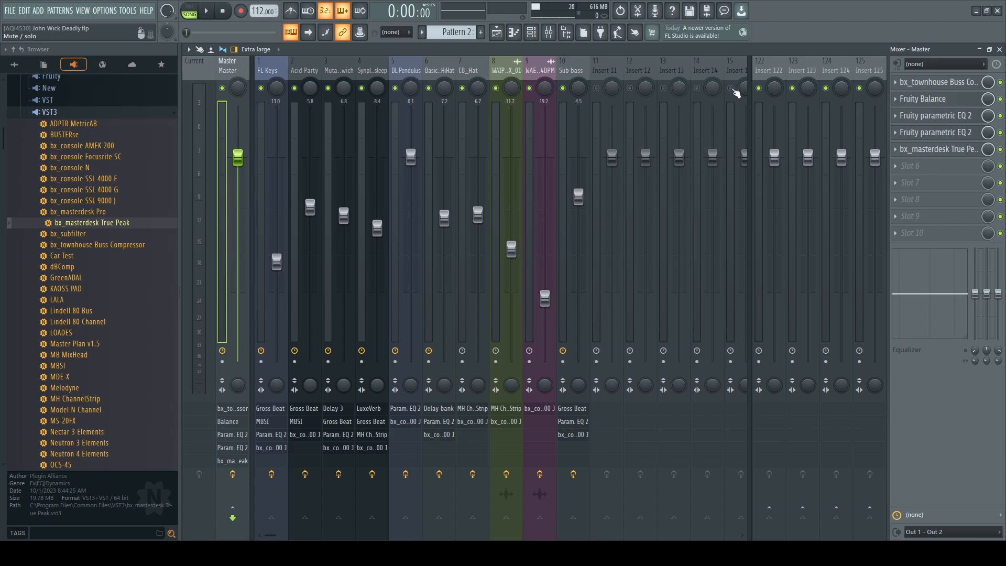
click(943, 150)
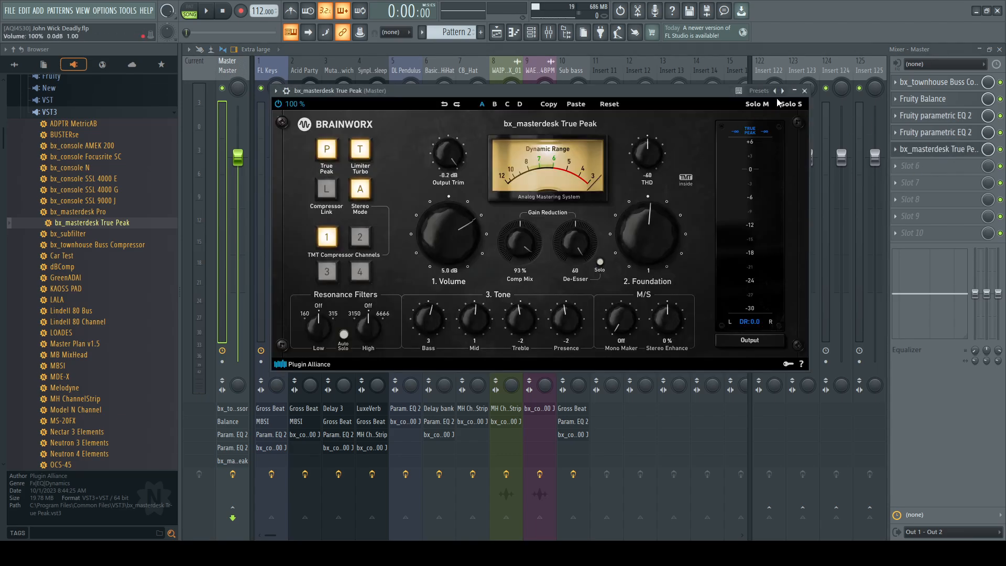
click(804, 91)
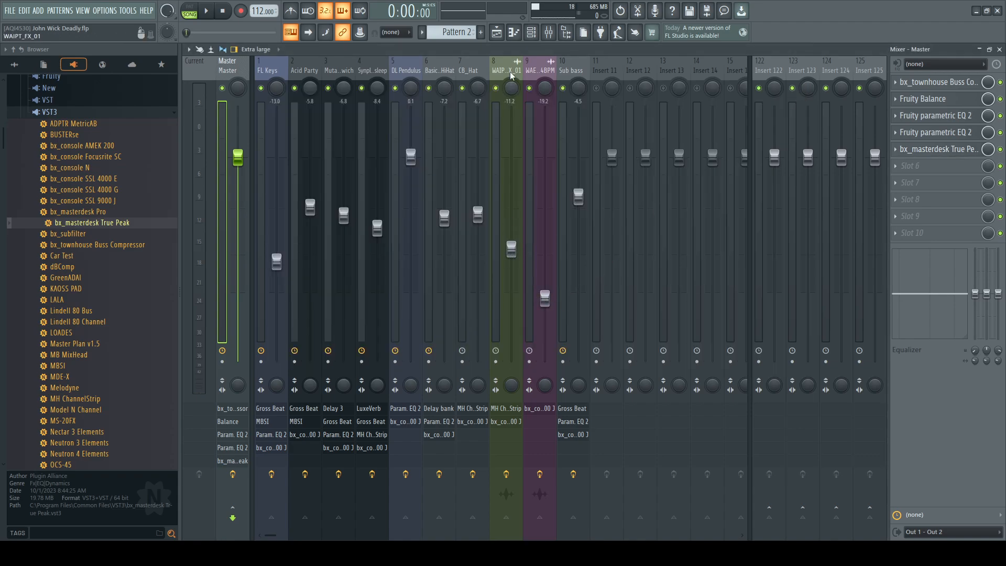
Step: Select the WAIPT_FX_01 track briefly, then return to the Master track and review bx_masterdesk True Peak again
click(512, 252)
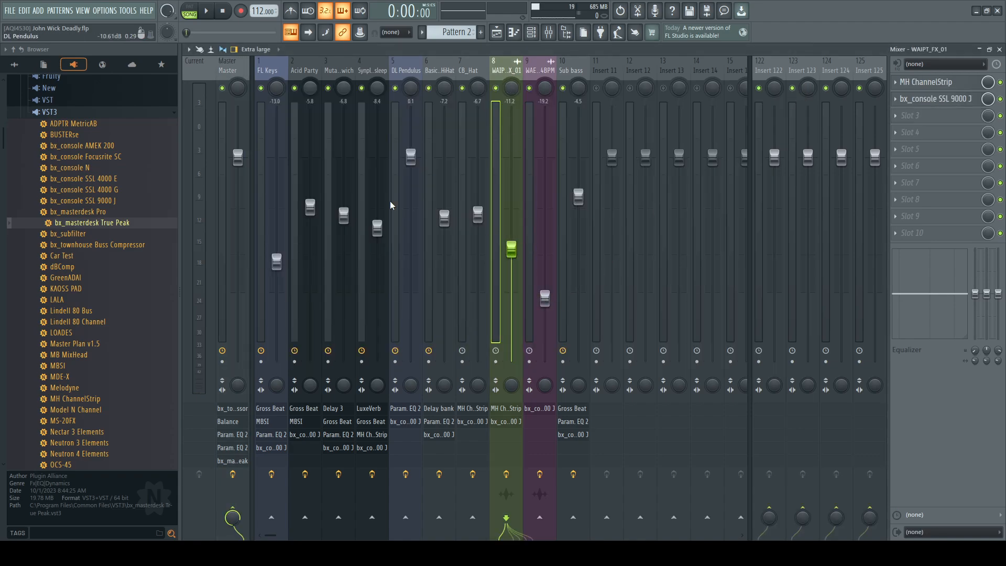
click(224, 102)
click(930, 151)
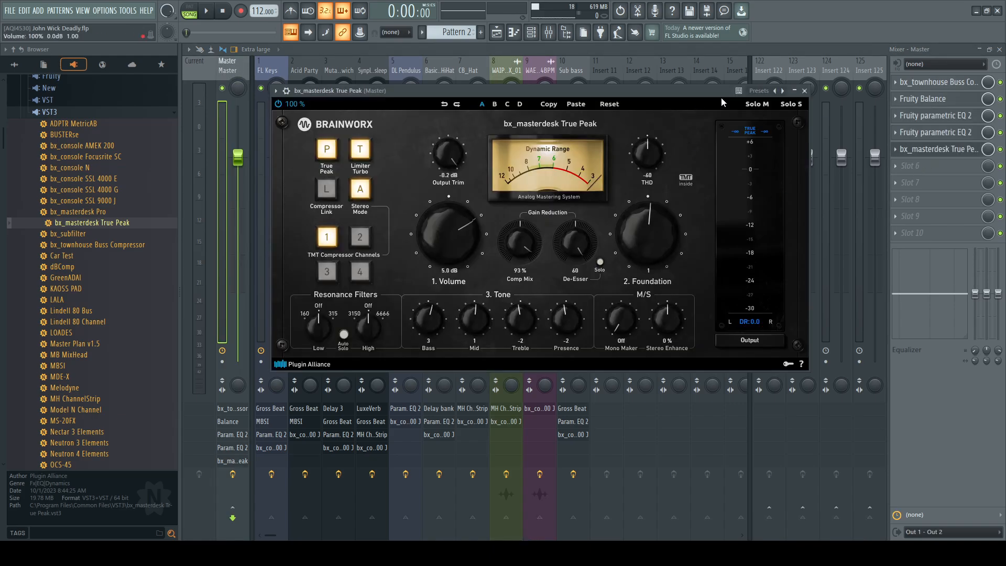
click(804, 90)
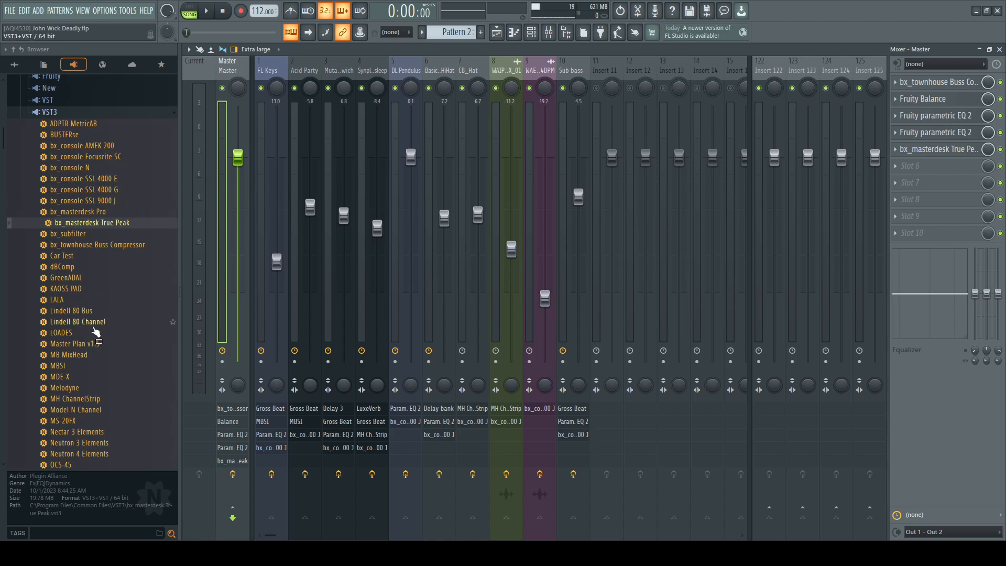
Step: Look through the installed VST3 effect plugins in the browser for other mixing and mastering options
scroll(93, 315, down, 8)
scroll(107, 278, down, 2)
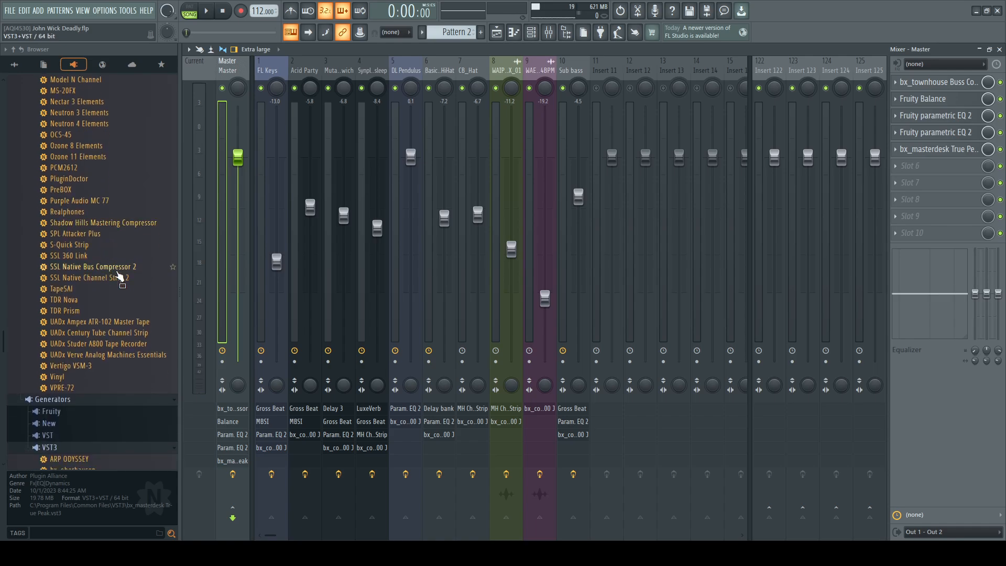
scroll(137, 347, up, 2)
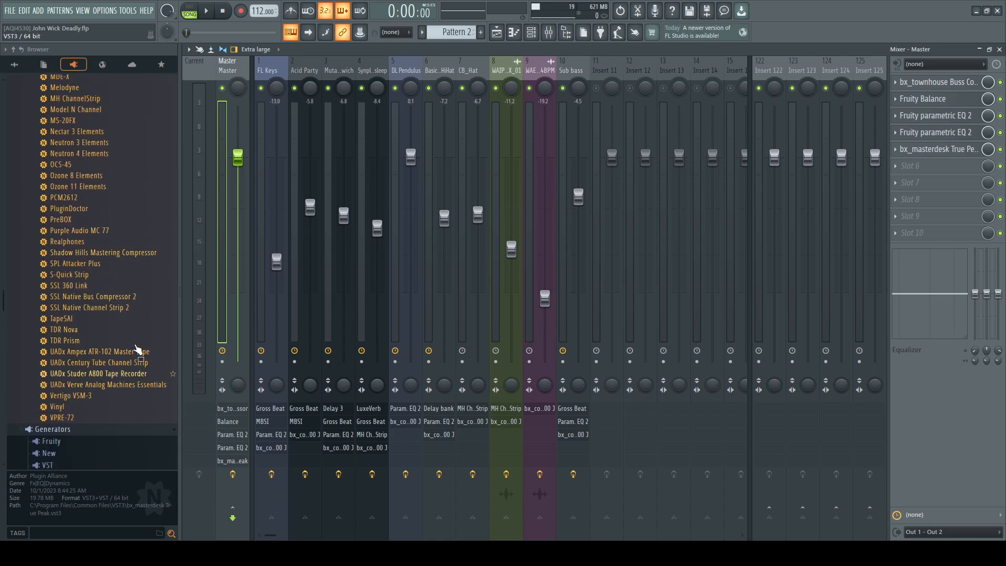
scroll(141, 344, up, 6)
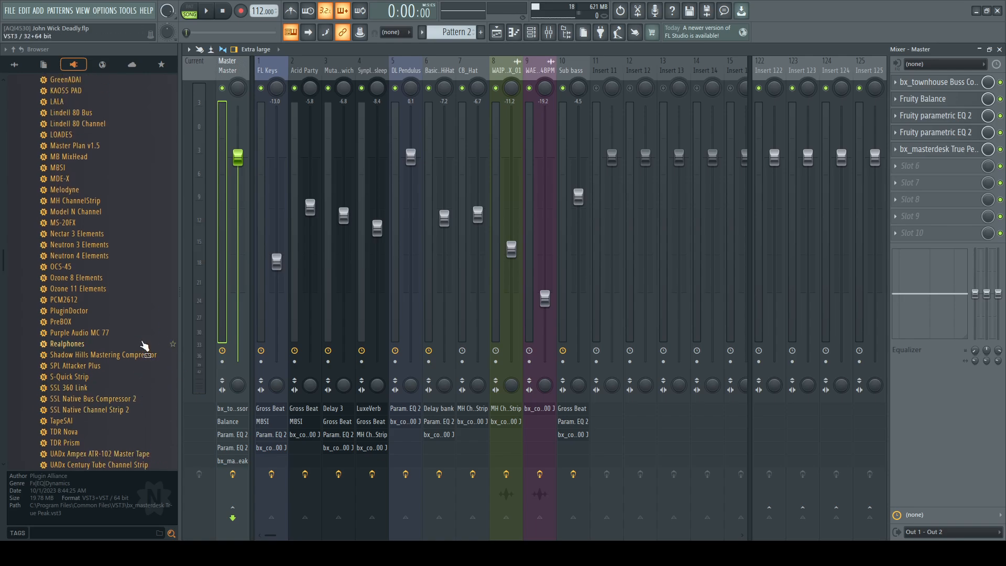
scroll(140, 344, down, 6)
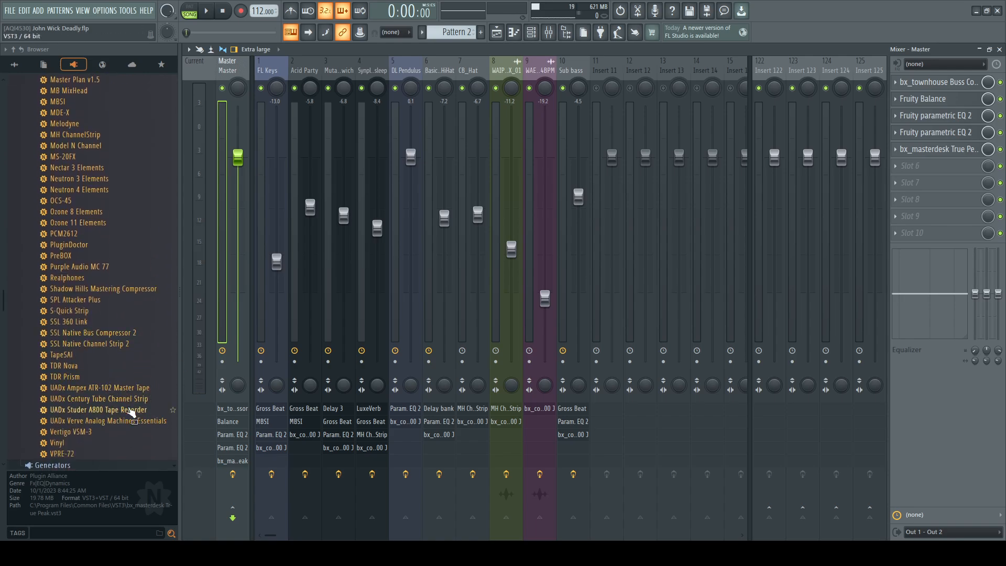
scroll(126, 352, up, 6)
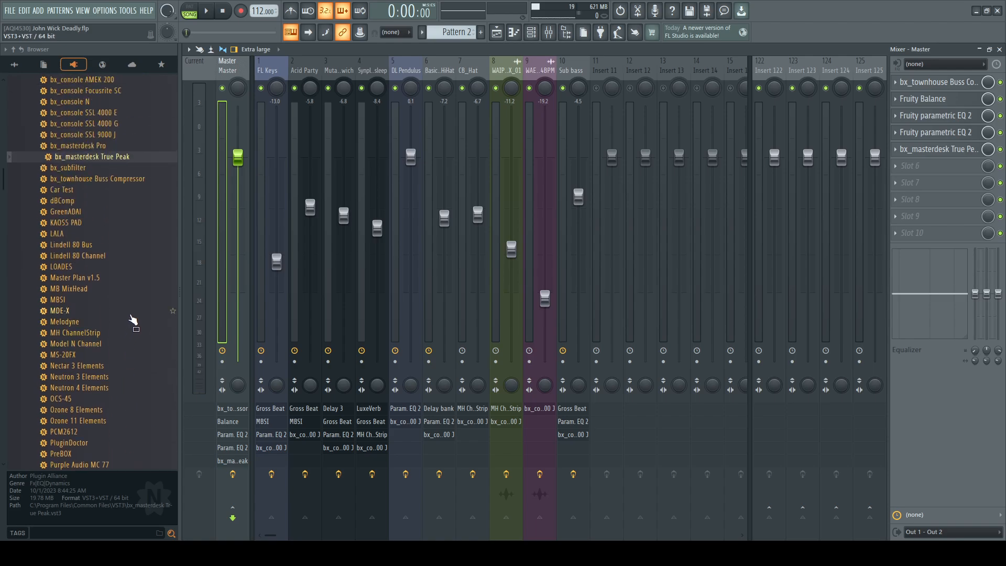